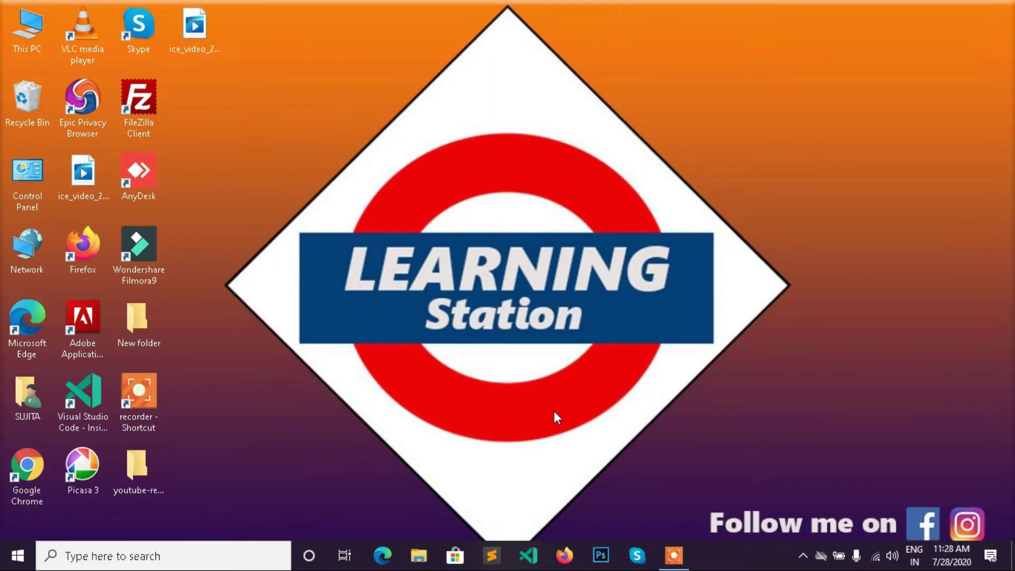
# Find Microsoft Office Excel 2007 on the computer and open it with a blank workbook
pyautogui.click(133, 561)
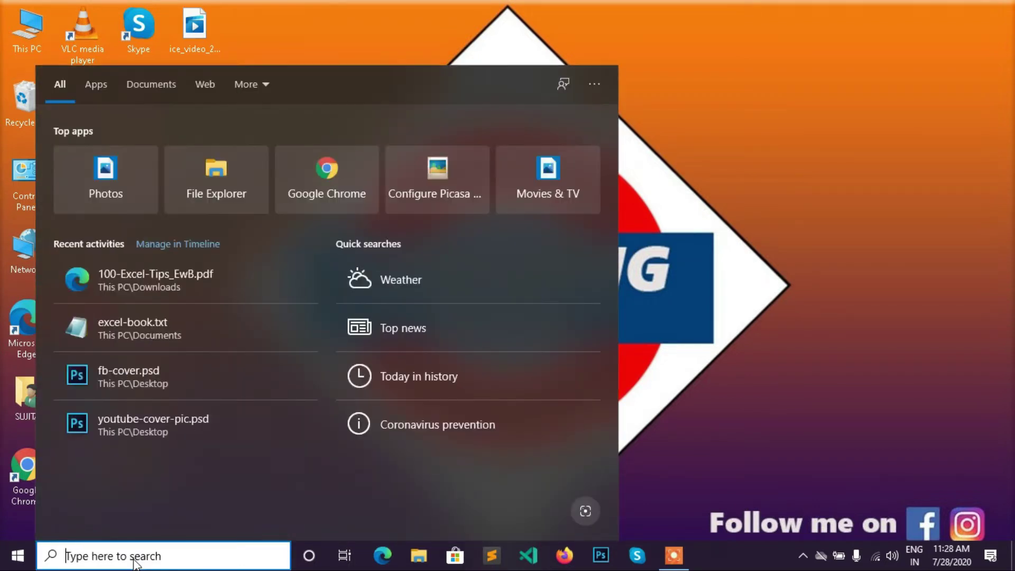
pyautogui.write('e')
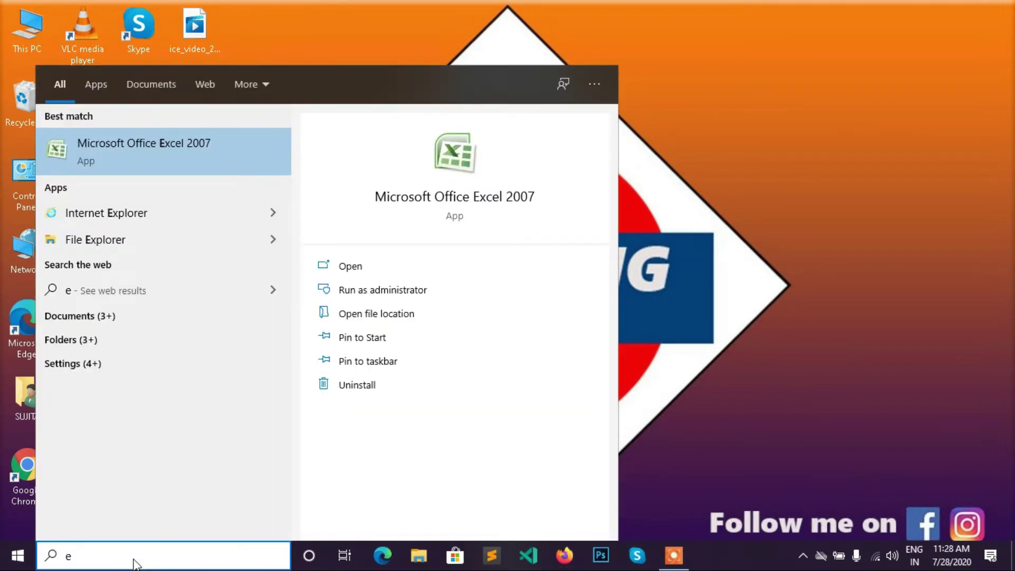
pyautogui.write('xc')
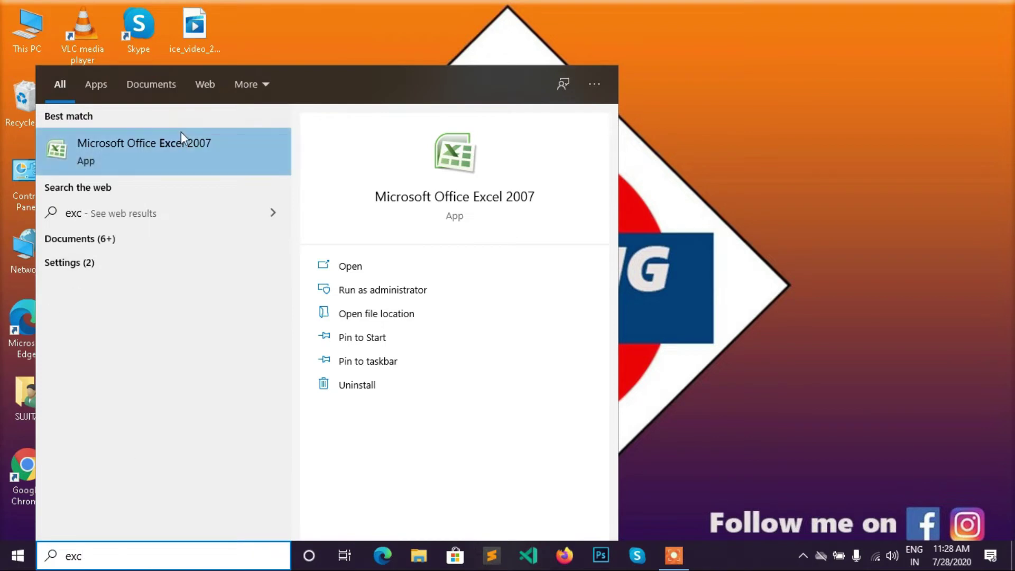
pyautogui.click(161, 156)
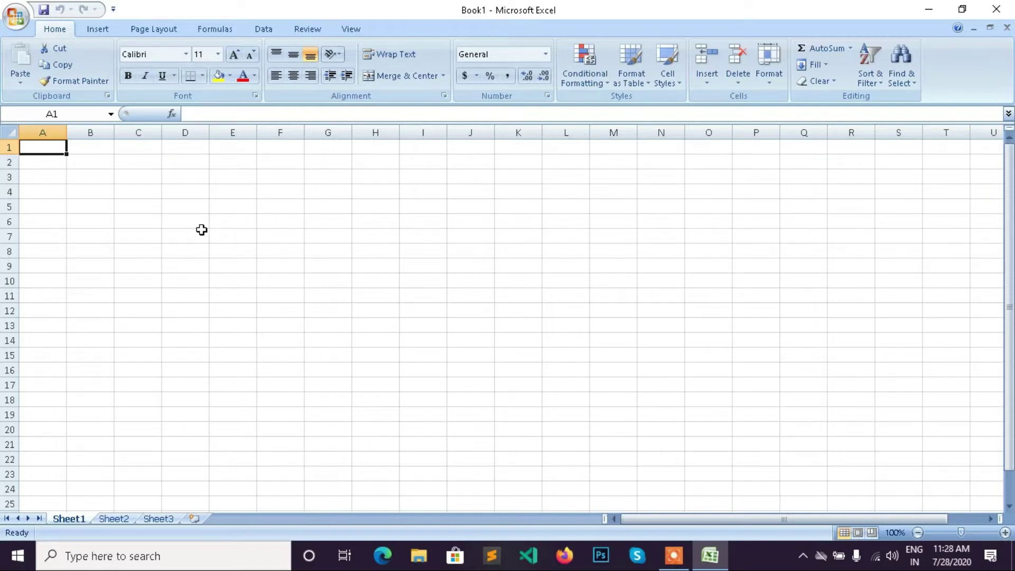
# Select the columns from A to H one after another to examine how columns are lettered
pyautogui.click(43, 131)
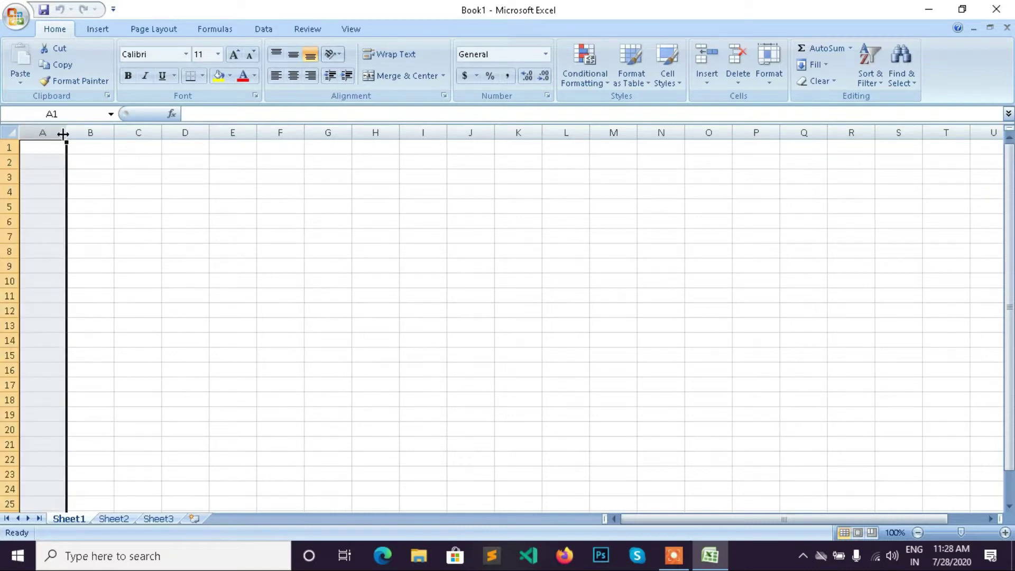
pyautogui.click(90, 132)
pyautogui.click(135, 132)
pyautogui.click(180, 132)
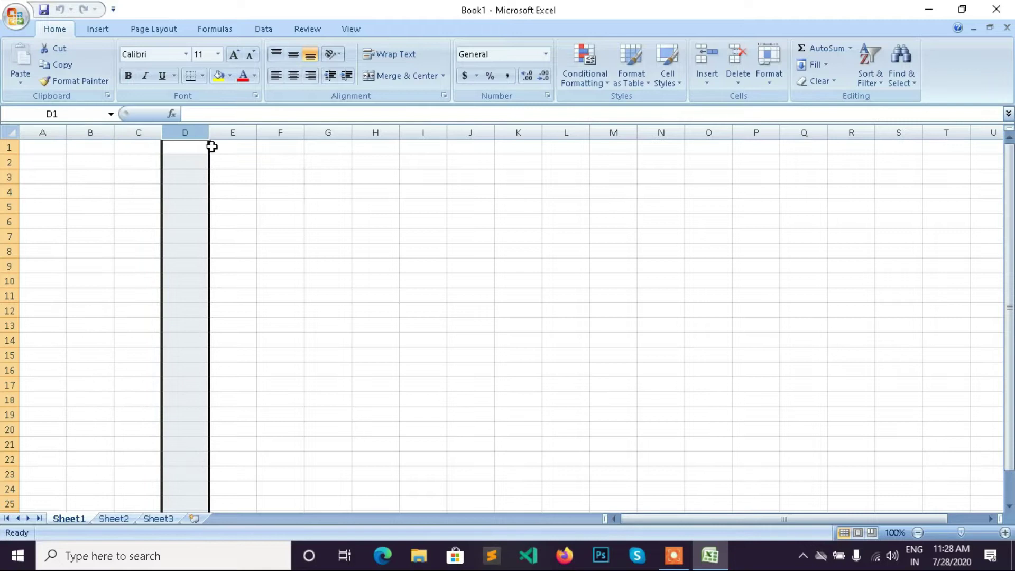
pyautogui.click(234, 133)
pyautogui.click(282, 132)
pyautogui.click(330, 132)
pyautogui.click(372, 131)
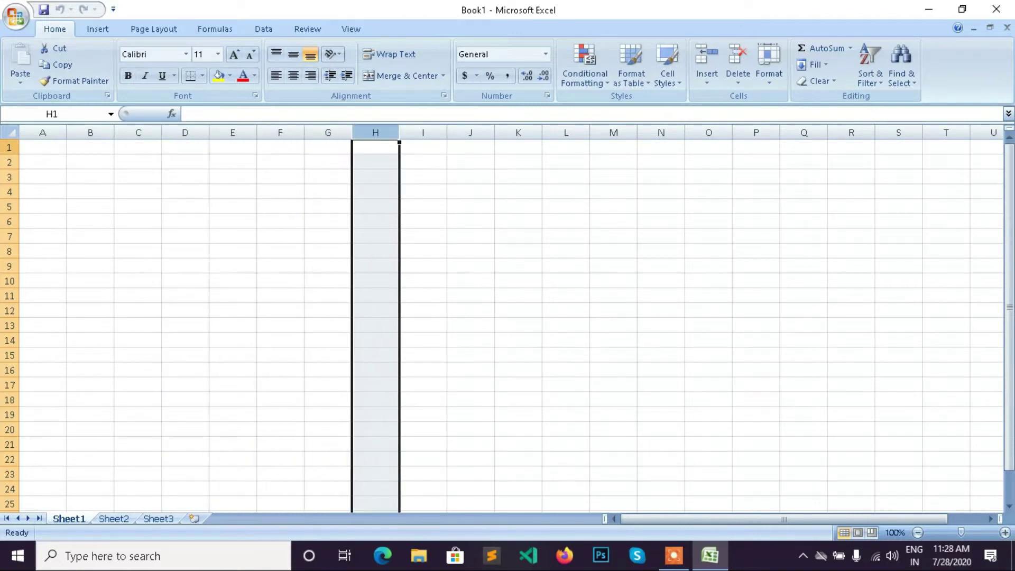
# Select rows 1 to 3, columns A to C, and rows 1, 6 and 9 one at a time to compare rows with columns
pyautogui.click(9, 147)
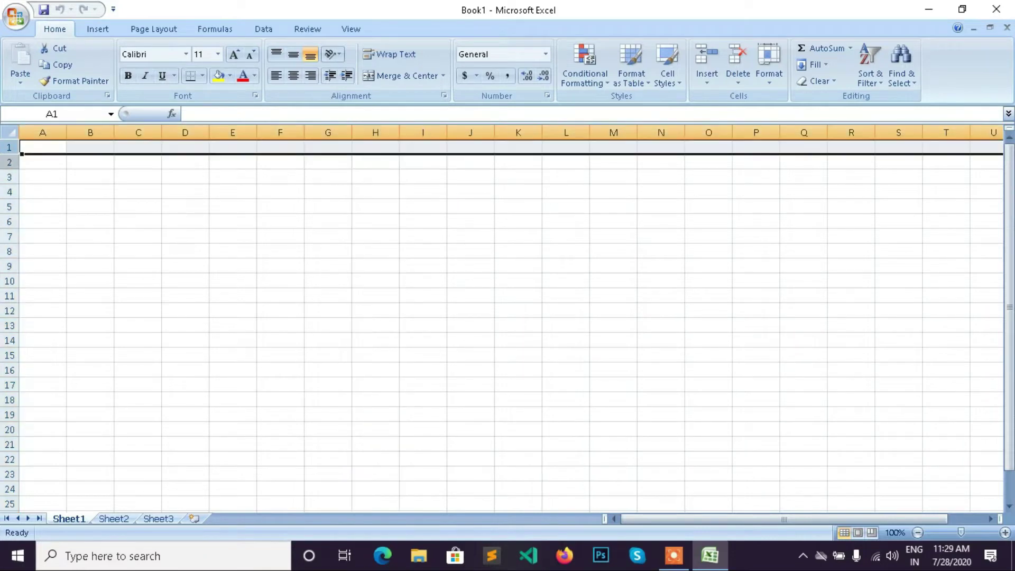
pyautogui.click(9, 161)
pyautogui.click(9, 177)
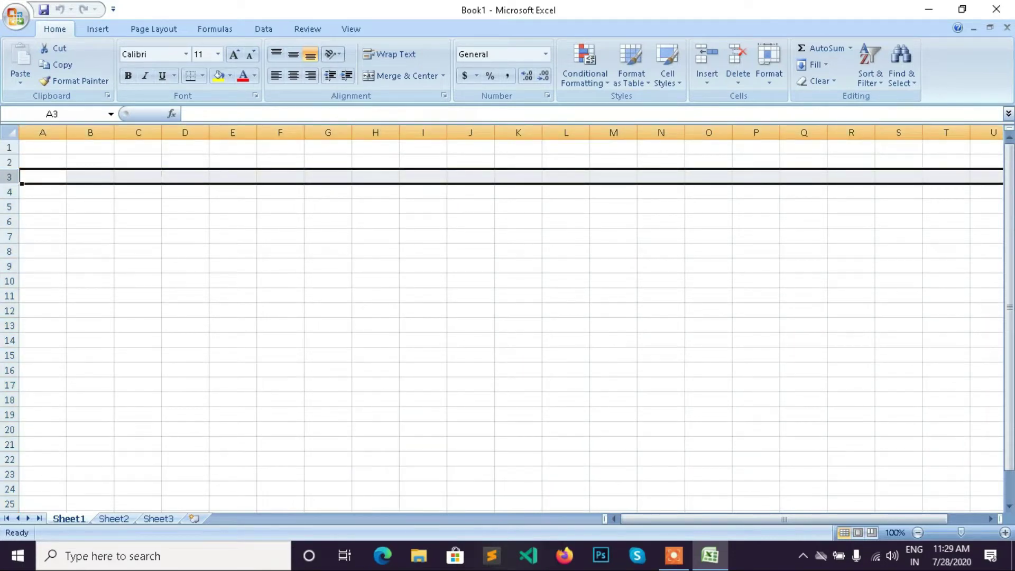
pyautogui.click(37, 132)
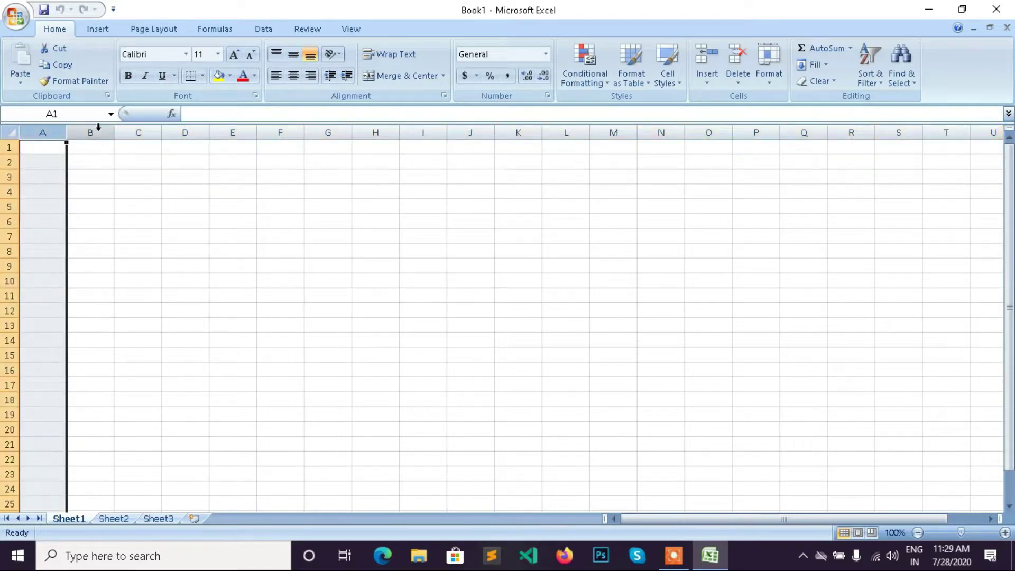
pyautogui.click(90, 133)
pyautogui.click(143, 133)
pyautogui.click(9, 147)
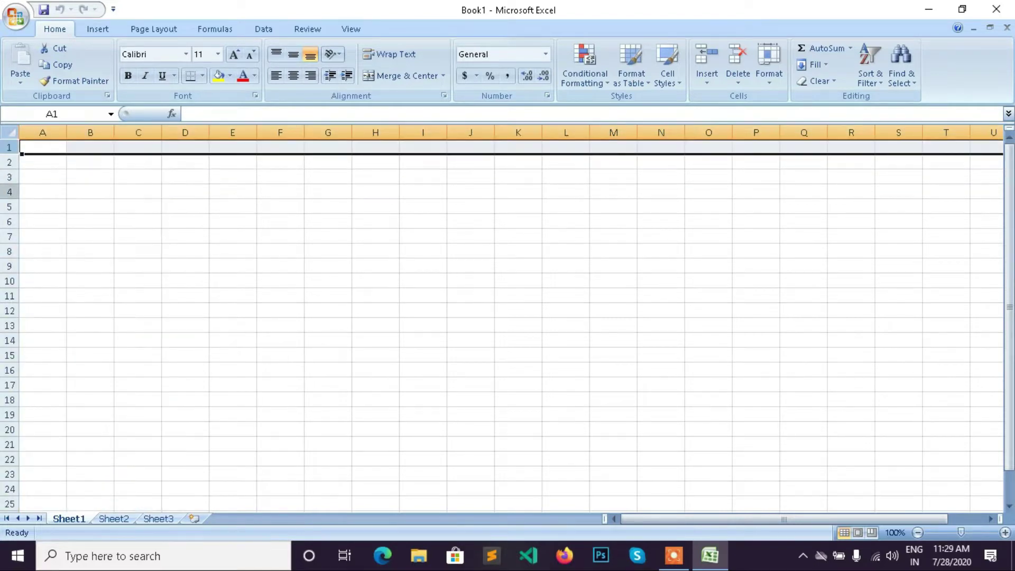
pyautogui.click(10, 221)
pyautogui.click(8, 264)
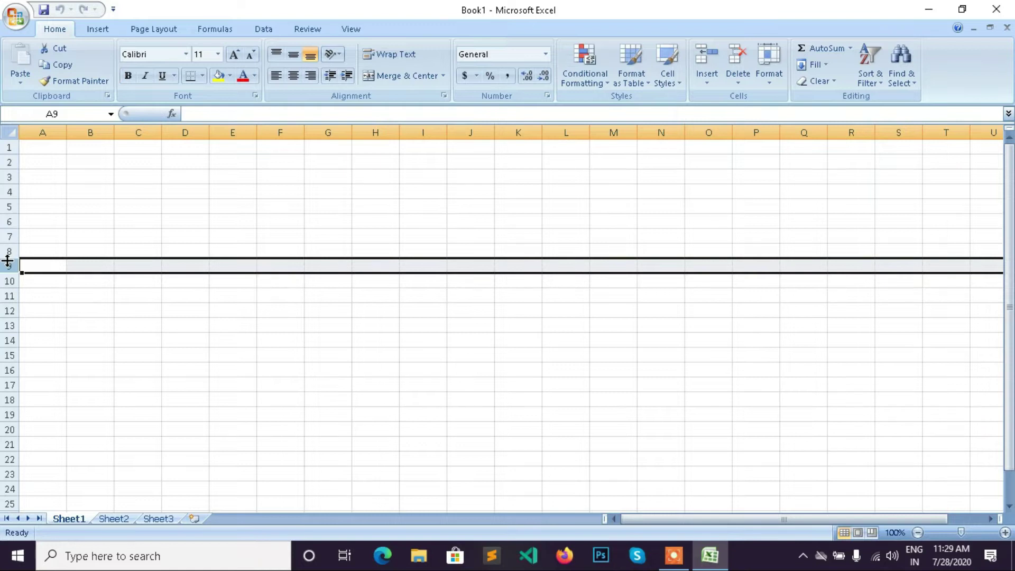
# Select individual cells in the D3:E5 area one after another to examine where rows and columns meet
pyautogui.click(192, 202)
pyautogui.click(235, 192)
pyautogui.click(212, 178)
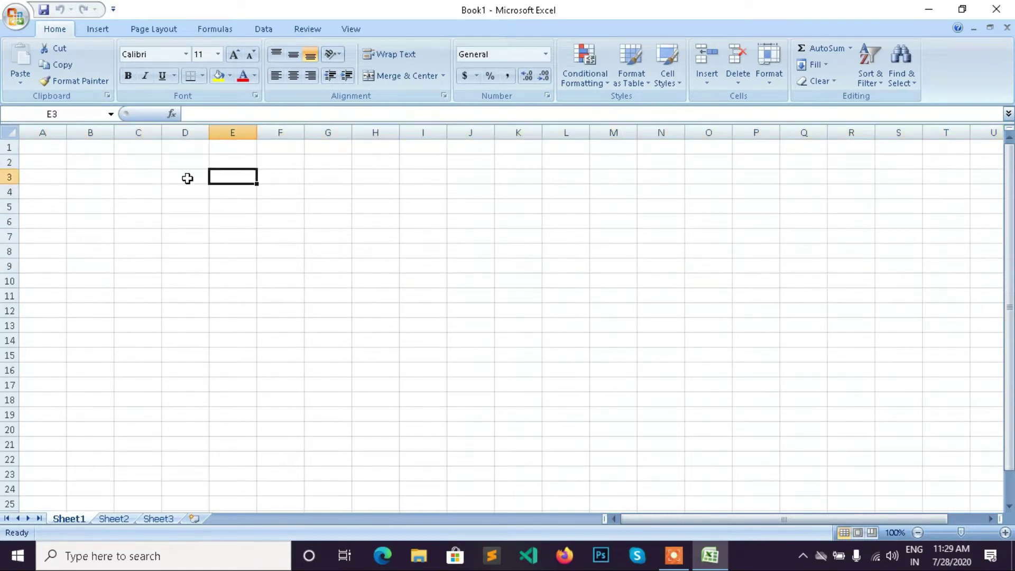
pyautogui.click(187, 178)
pyautogui.click(190, 209)
pyautogui.click(190, 190)
pyautogui.click(220, 191)
pyautogui.click(225, 213)
pyautogui.click(185, 210)
pyautogui.click(191, 191)
pyautogui.click(226, 198)
pyautogui.click(224, 213)
pyautogui.click(179, 204)
pyautogui.click(187, 192)
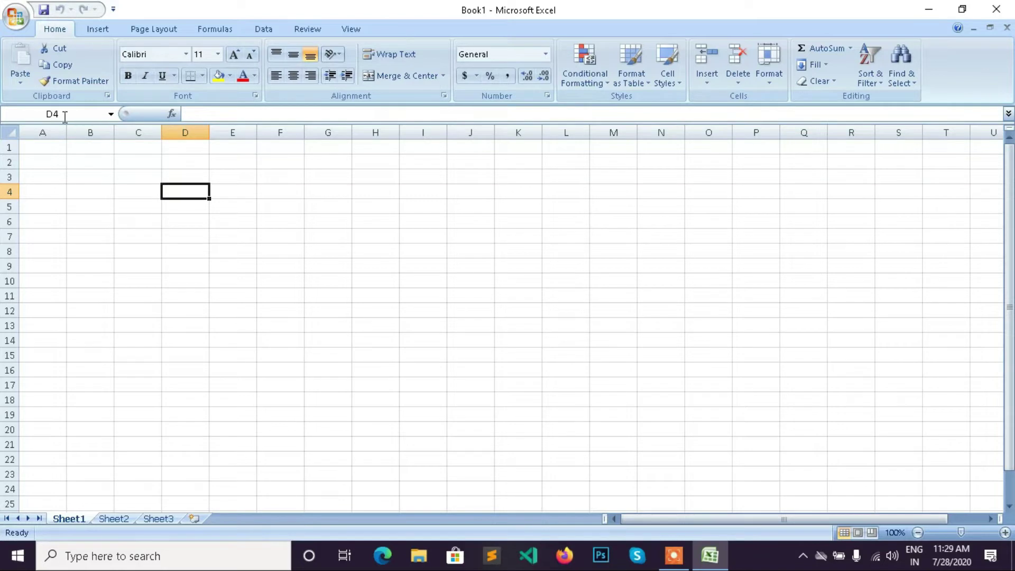
# Check the cell reference of D4, and select E4 and F4 to compare their references
pyautogui.click(34, 115)
pyautogui.click(229, 193)
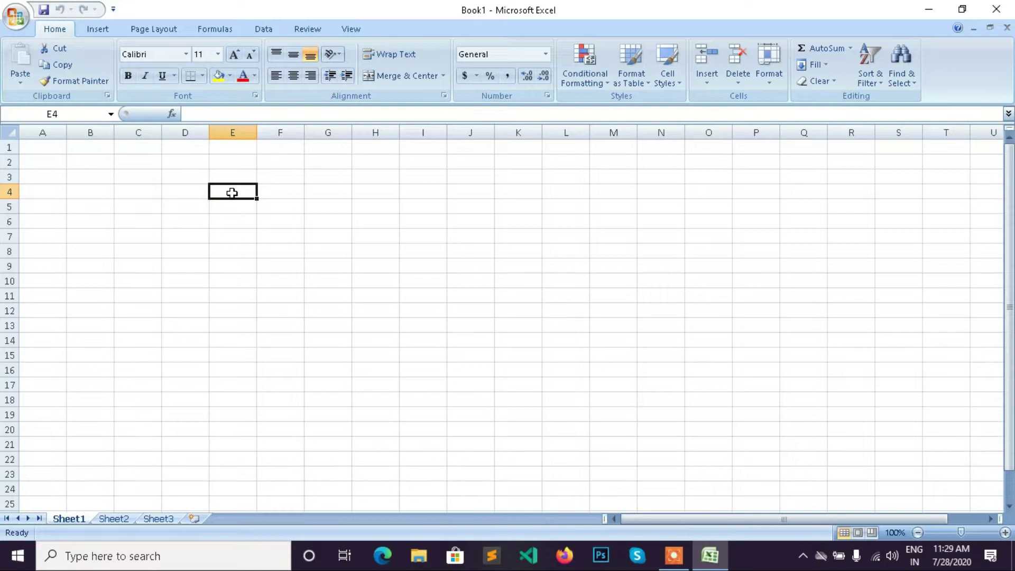
pyautogui.click(289, 195)
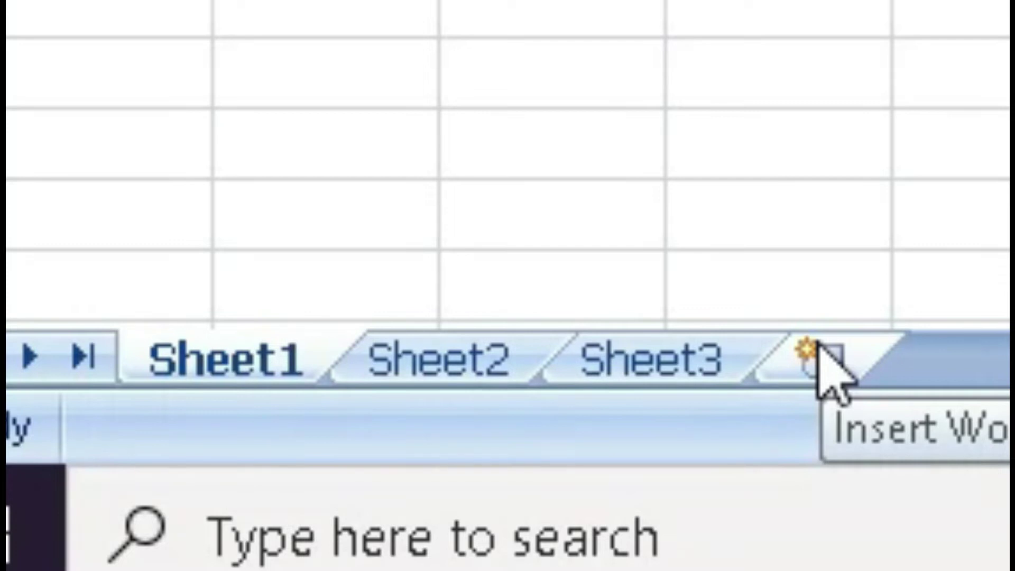
# Insert five new worksheets after Sheet3, up to Sheet8
pyautogui.click(825, 349)
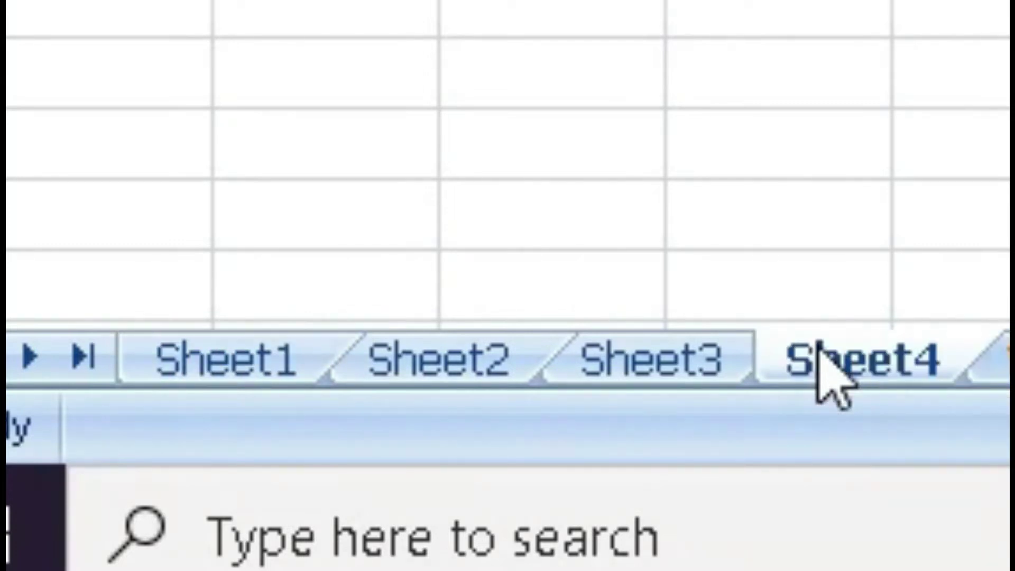
pyautogui.click(1008, 359)
pyautogui.click(1009, 360)
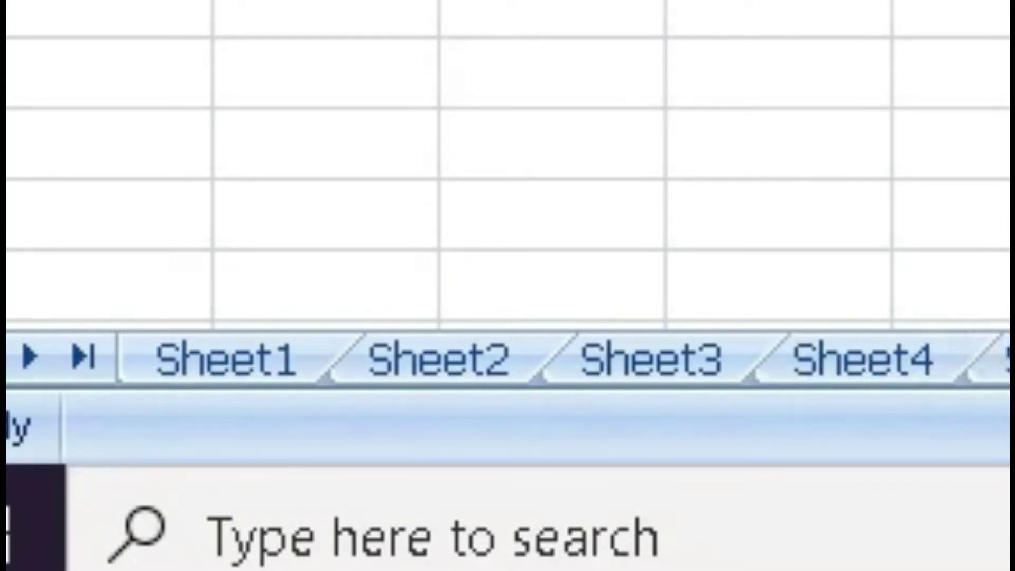
pyautogui.click(374, 519)
# Delete the worksheets Sheet8 and Sheet7 from the workbook
pyautogui.rightClick(381, 520)
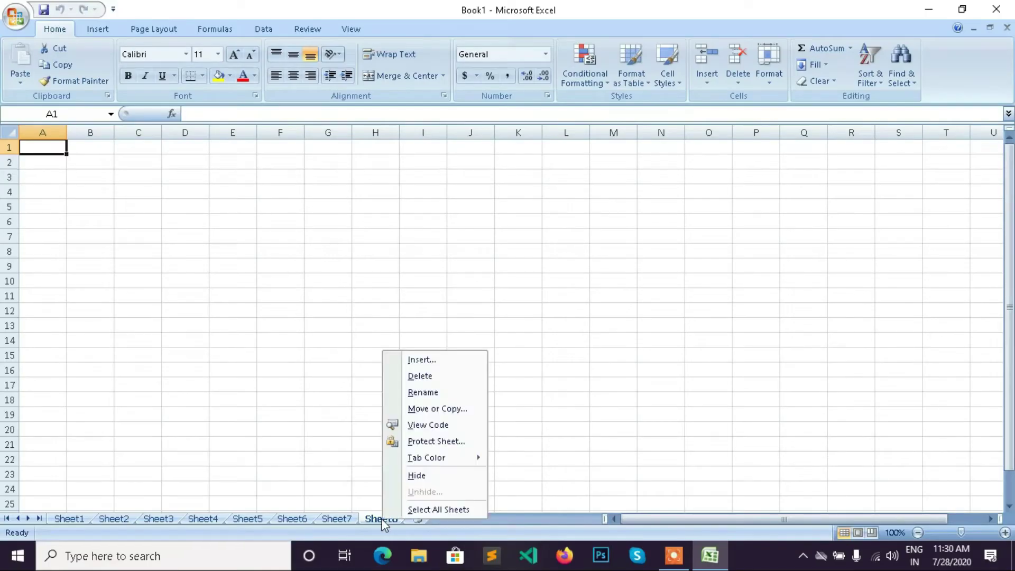
pyautogui.click(420, 376)
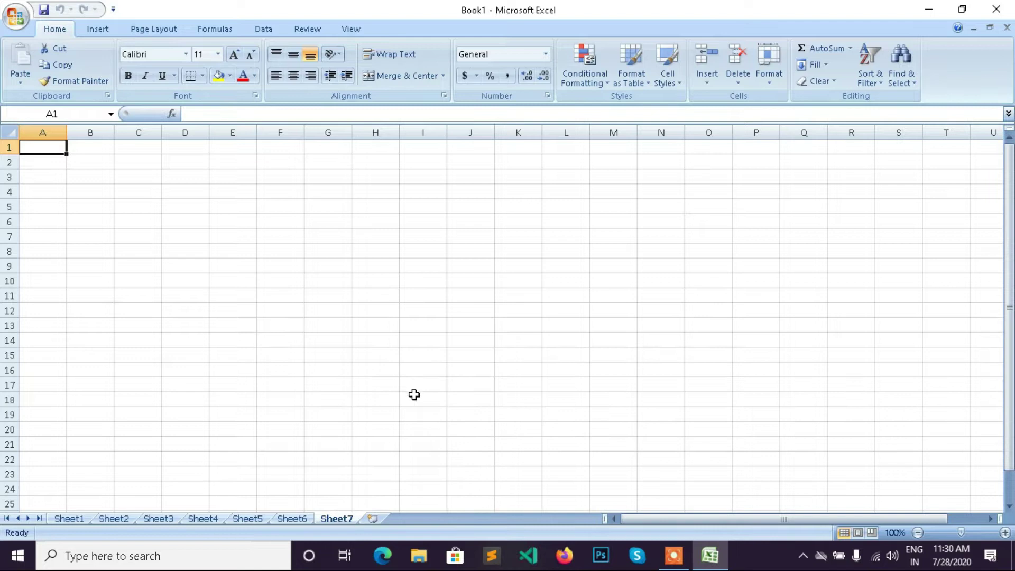
pyautogui.rightClick(331, 518)
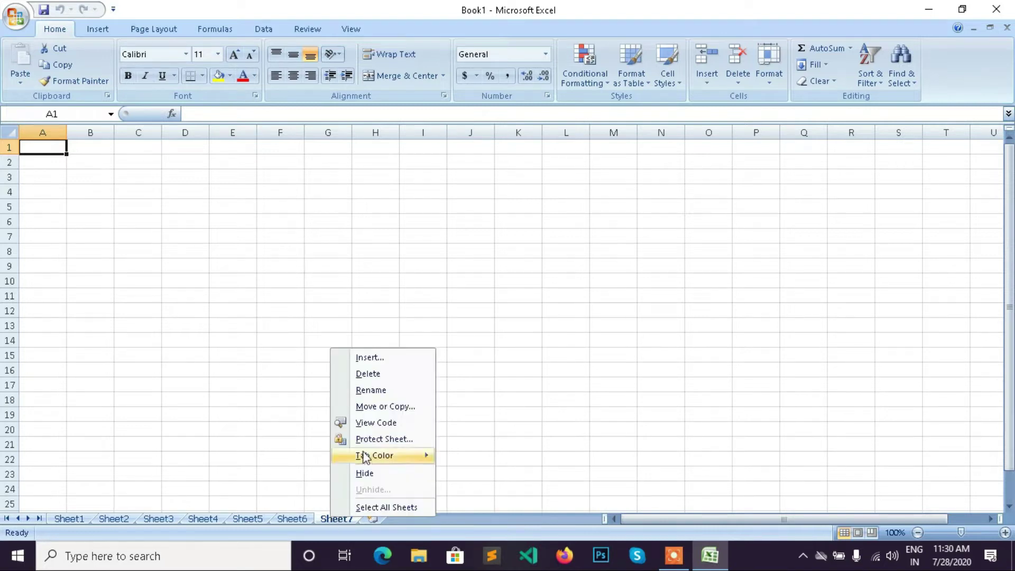
pyautogui.click(373, 373)
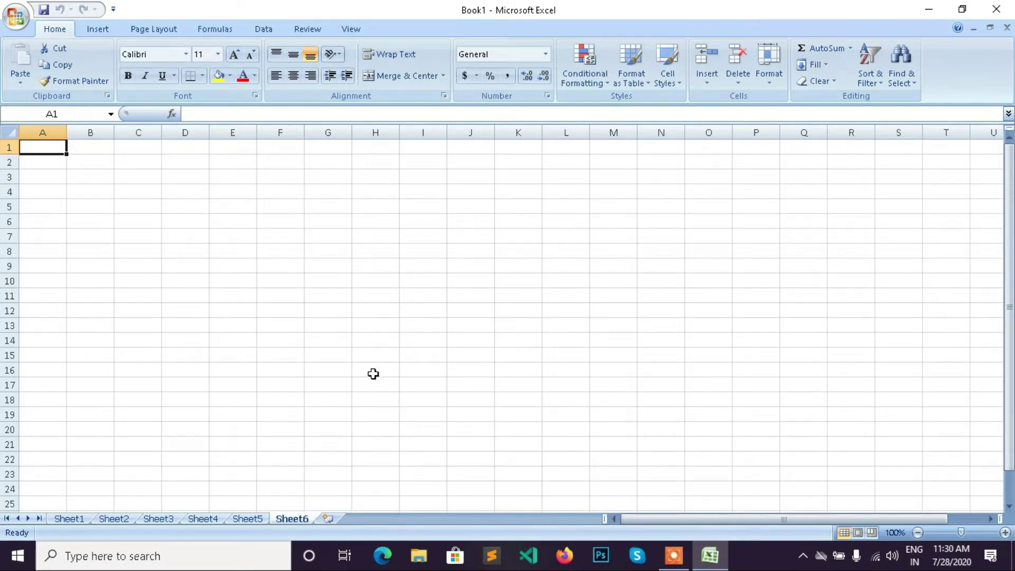
# Rename the Sheet1 worksheet as book1 and switch to Sheet2
pyautogui.click(72, 519)
pyautogui.rightClick(72, 519)
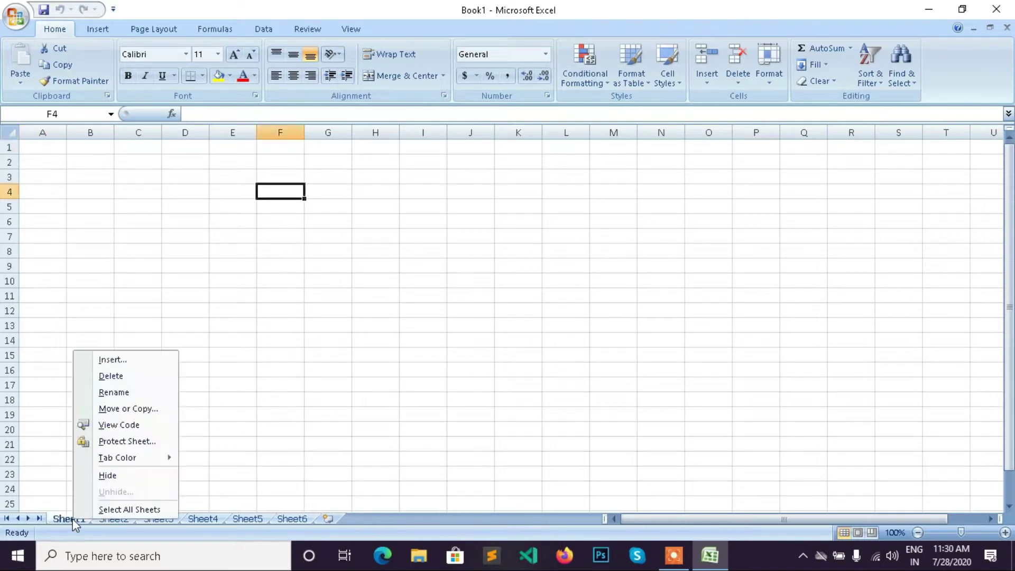
pyautogui.click(107, 393)
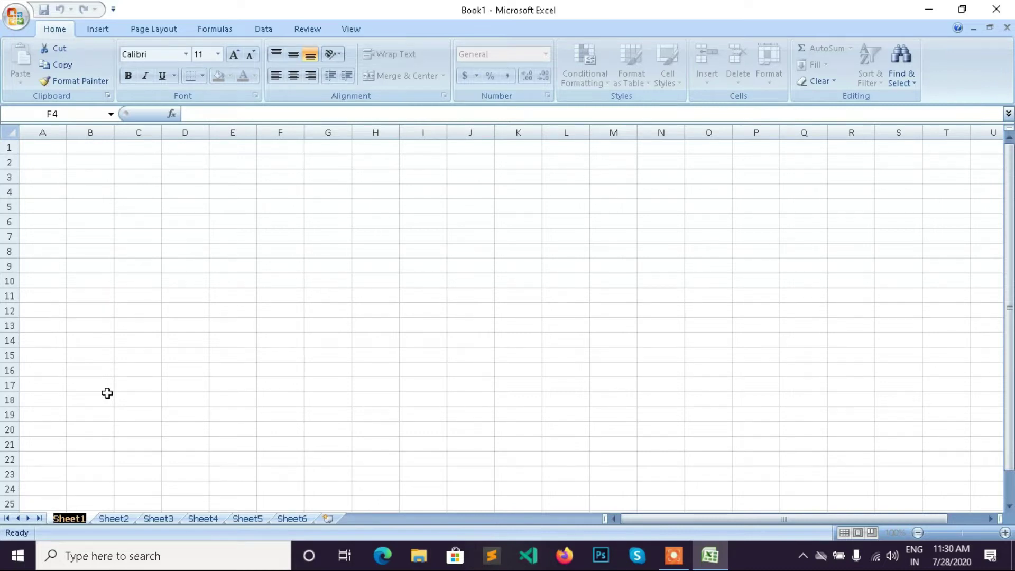
pyautogui.write('book')
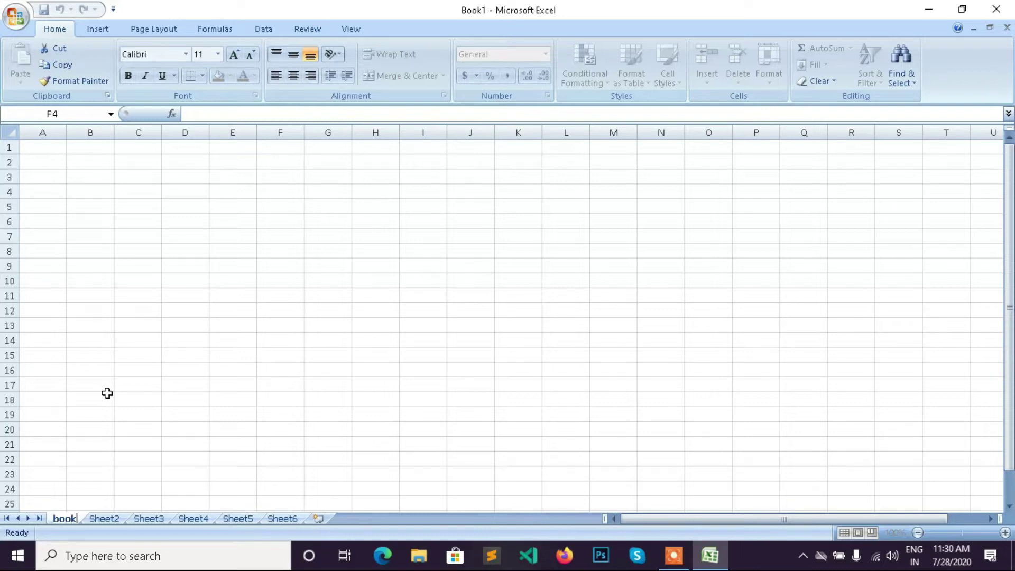
pyautogui.write('1')
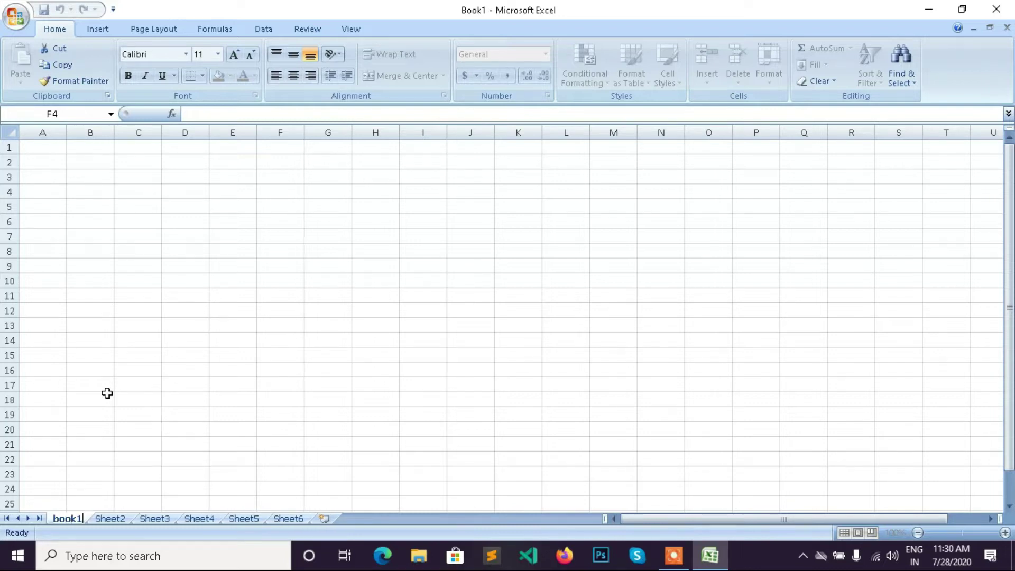
pyautogui.click(111, 516)
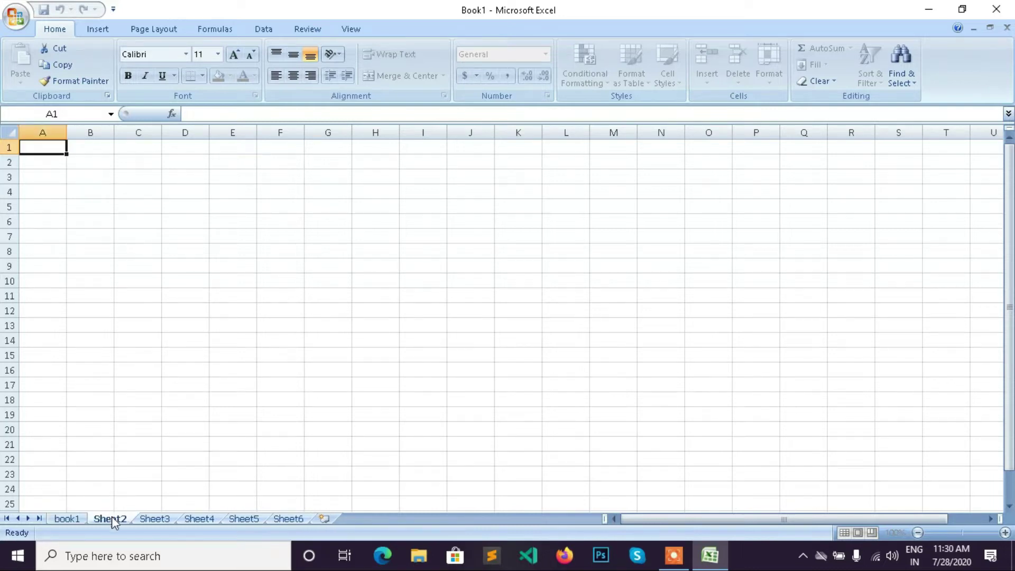
# Set the sheet tab color of book1 to dark red and that of Sheet2 to dark blue
pyautogui.rightClick(68, 519)
pyautogui.moveTo(94, 458)
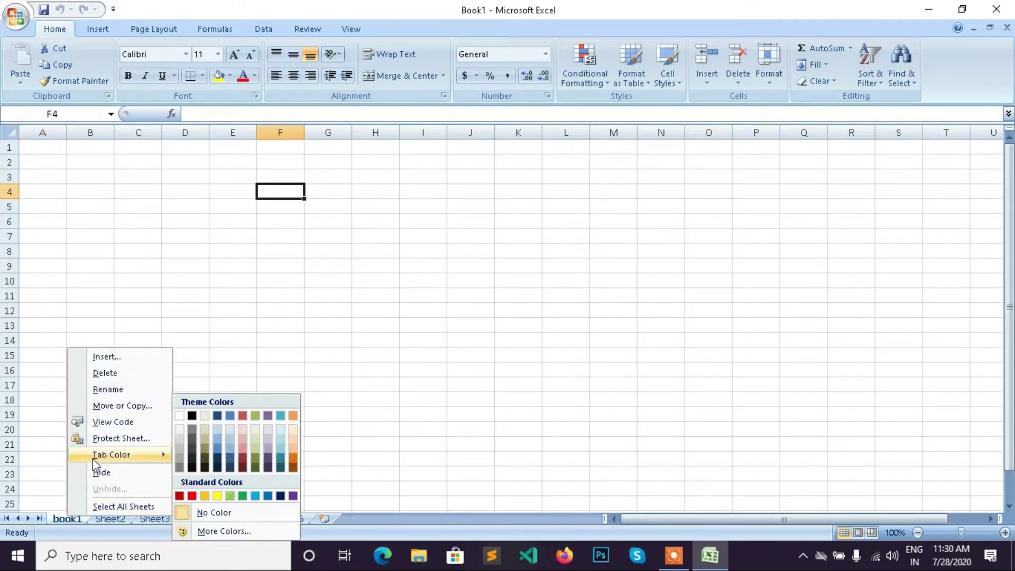
pyautogui.click(179, 496)
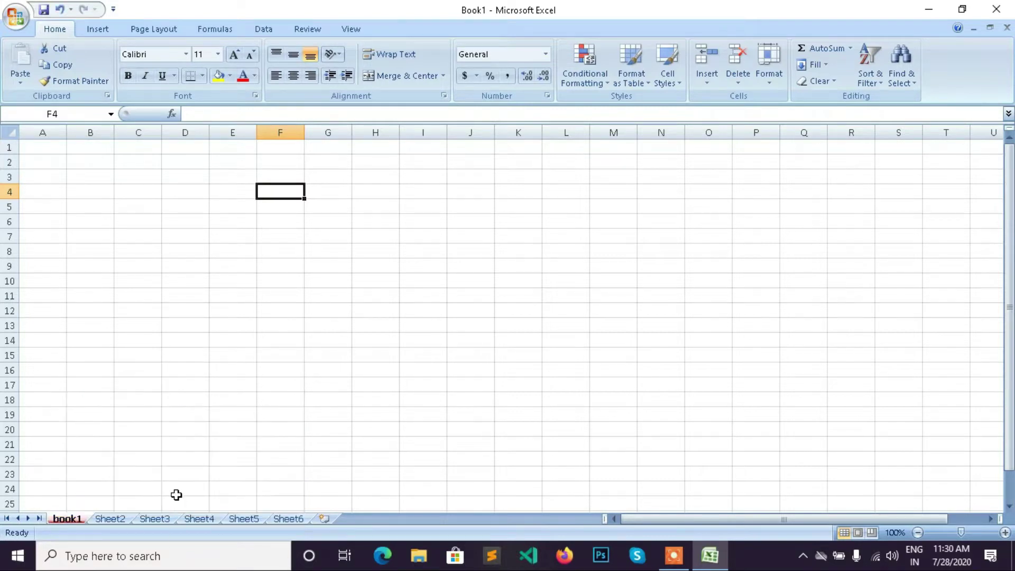
pyautogui.rightClick(121, 519)
pyautogui.moveTo(161, 460)
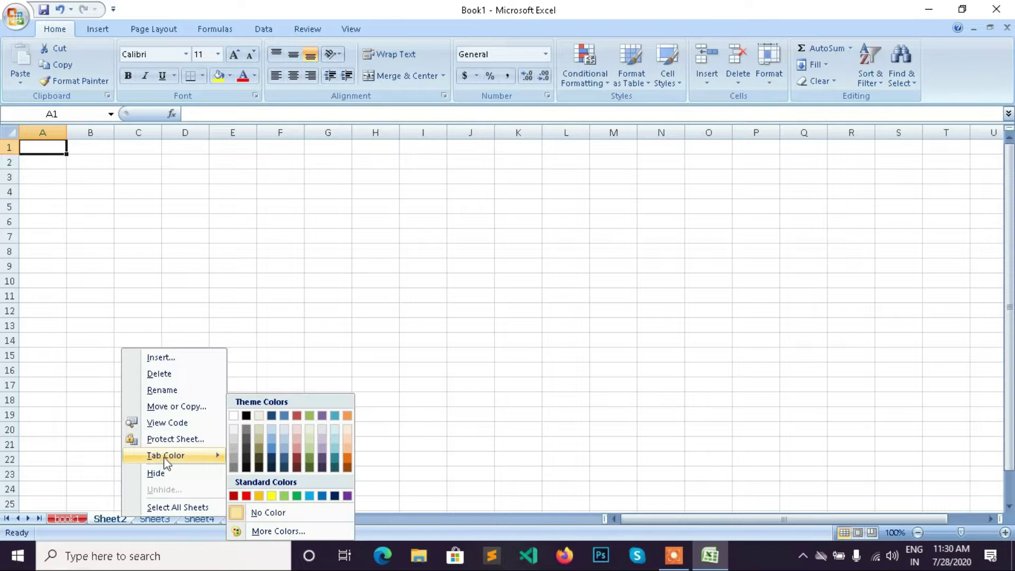
pyautogui.click(335, 497)
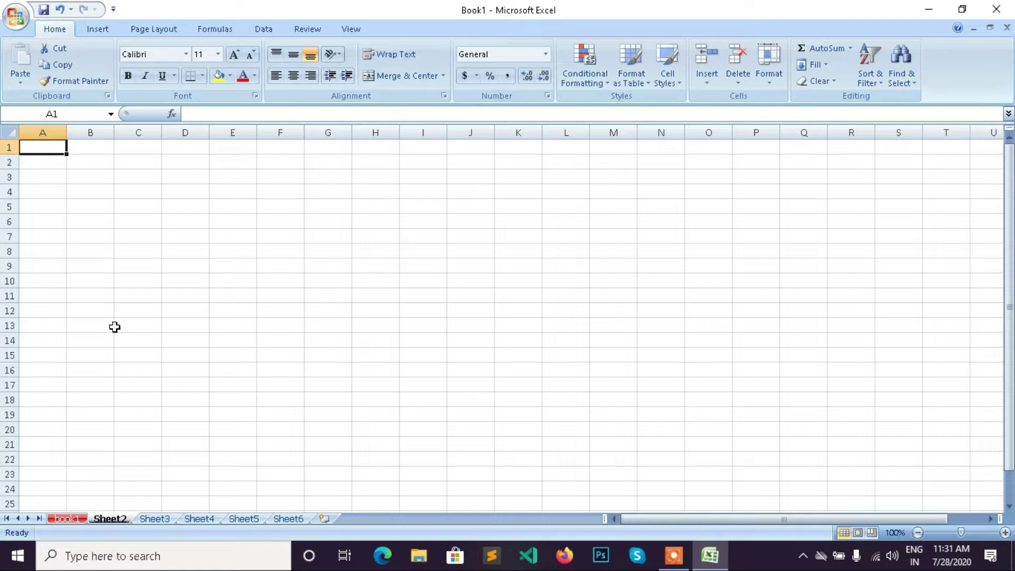
# Set a custom zoom magnification of 200% for Sheet2
pyautogui.press('alt')
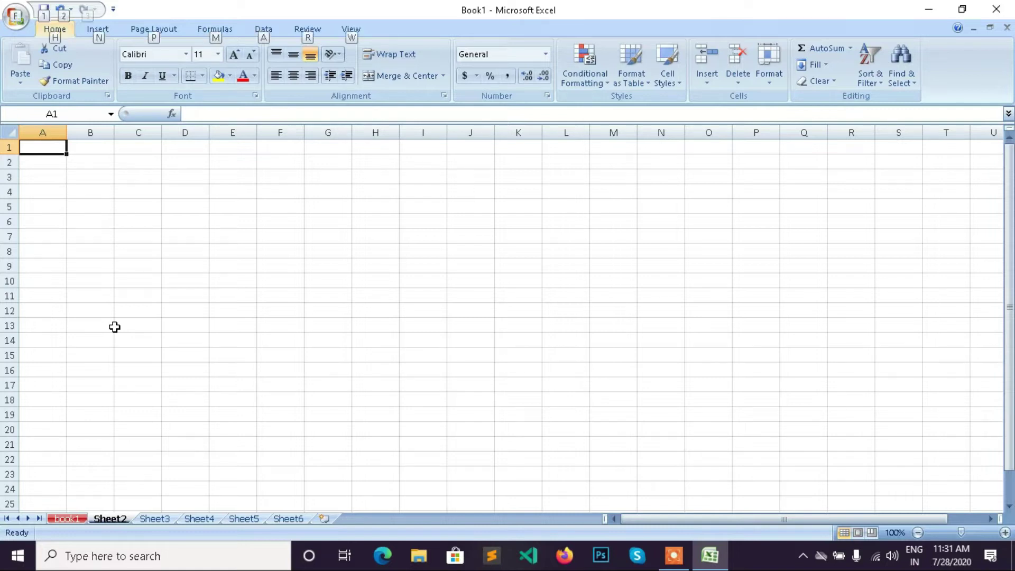
pyautogui.press('v')
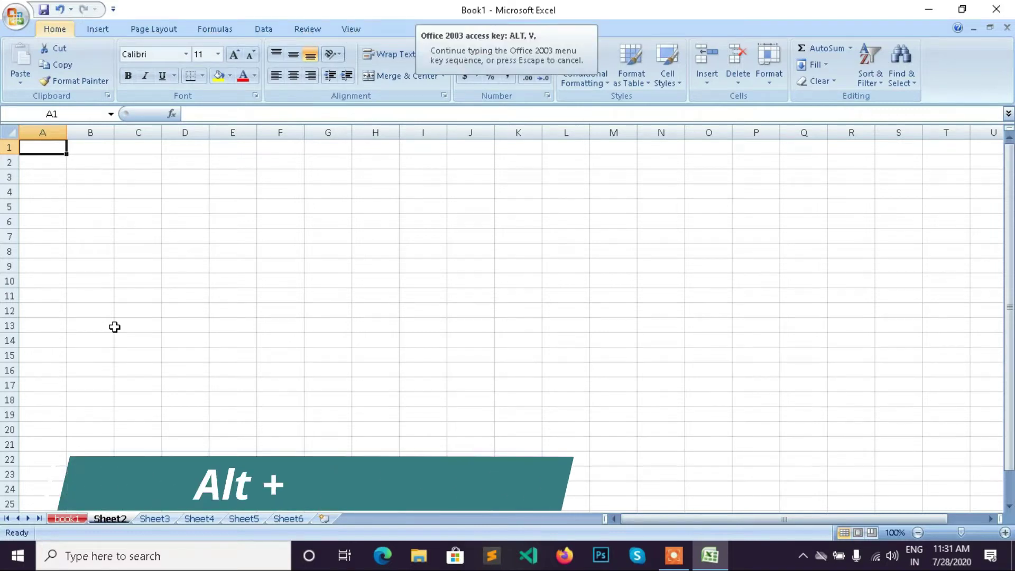
pyautogui.press('z')
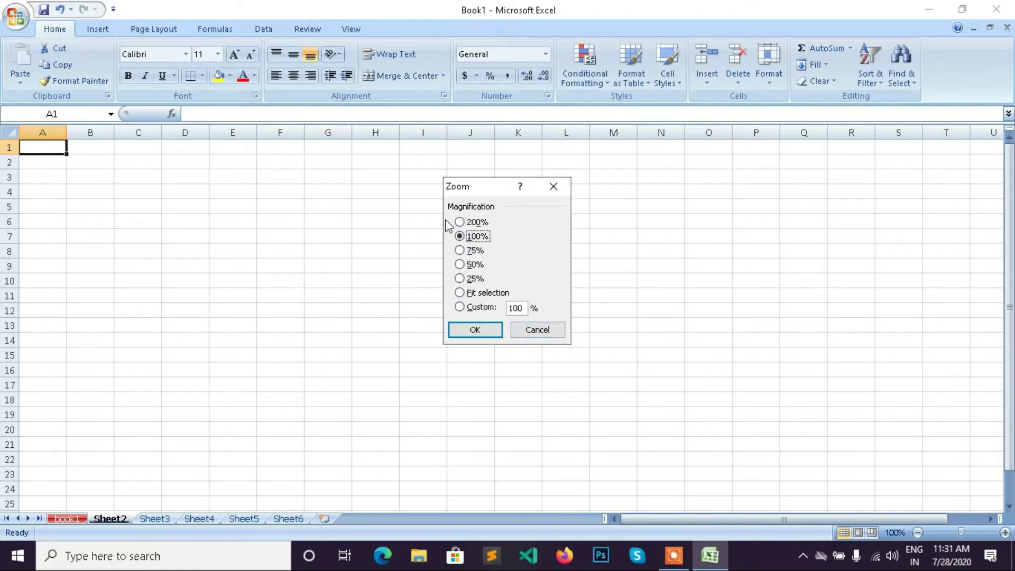
pyautogui.click(460, 307)
pyautogui.click(516, 308)
pyautogui.press('BackSpace')
pyautogui.press('BackSpace')
pyautogui.press('BackSpace')
pyautogui.write('200')
pyautogui.click(491, 331)
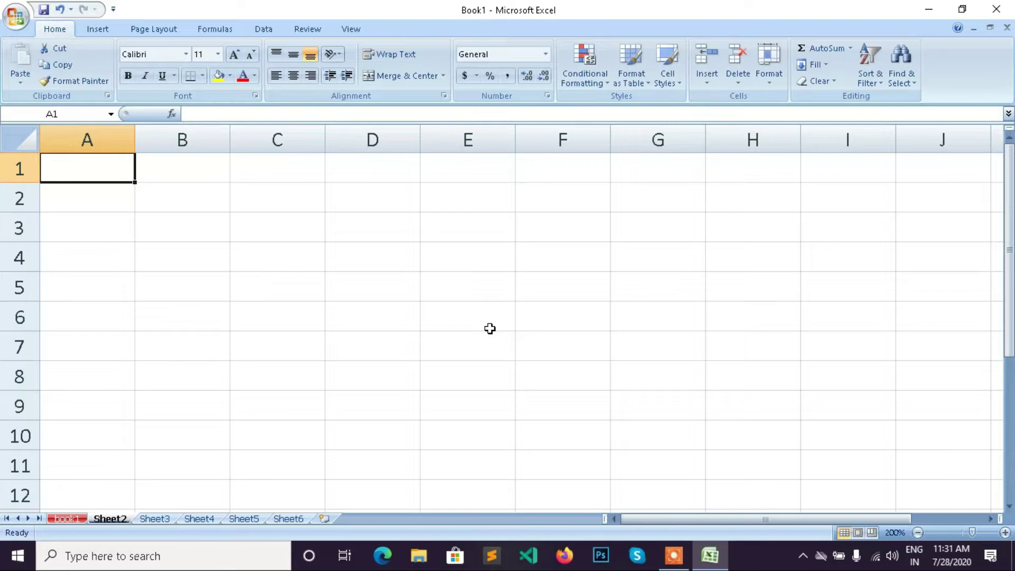
# Reduce the zoom of Sheet2 to 70%
pyautogui.scroll(-7, 490, 328)
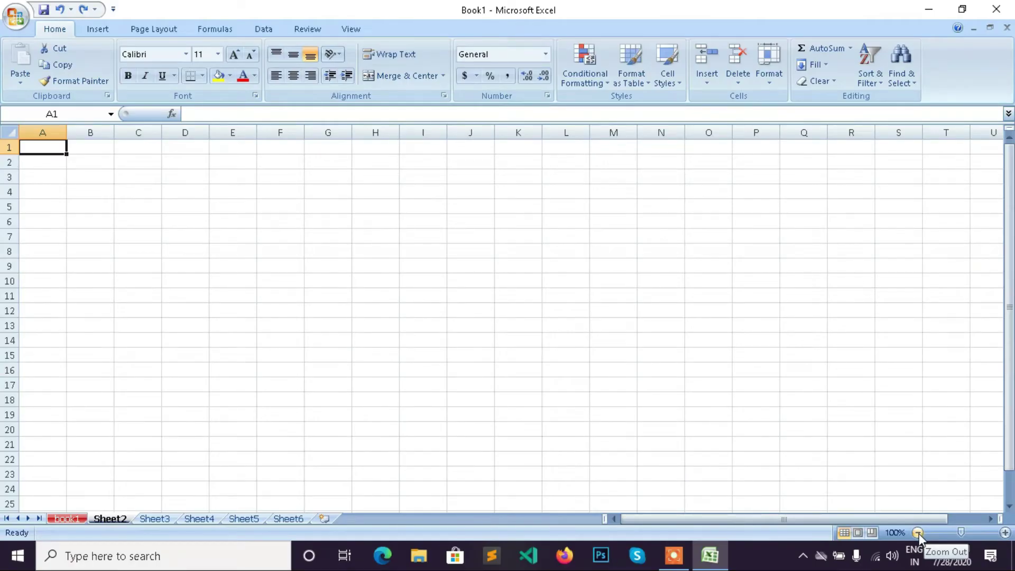
pyautogui.click(918, 532)
pyautogui.click(918, 533)
pyautogui.click(918, 532)
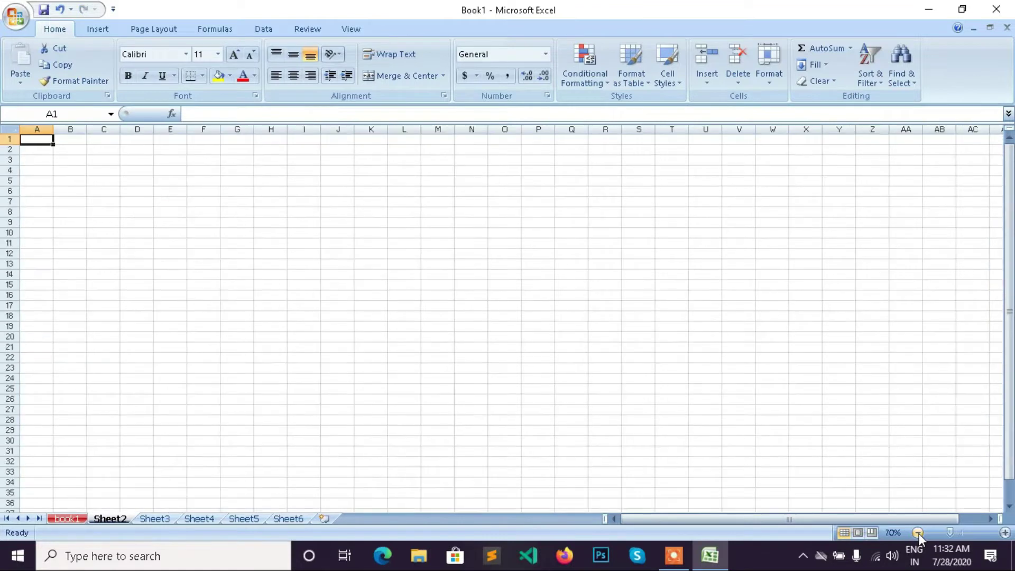
# Zoom Sheet2 in and out, ending at 100% magnification
pyautogui.click(1005, 533)
pyautogui.click(1005, 533)
pyautogui.click(1005, 533)
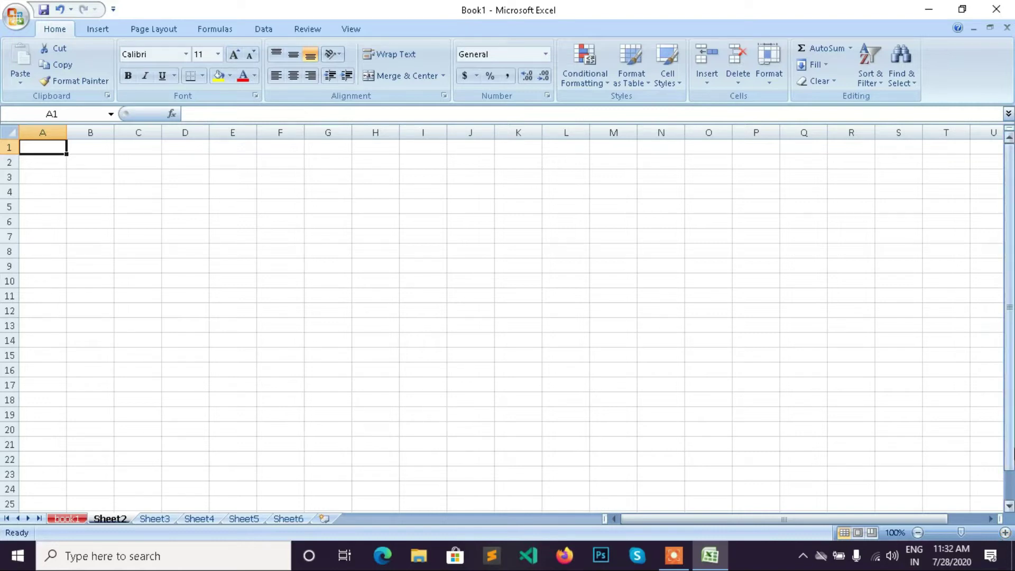
pyautogui.scroll(-6, 798, 365)
pyautogui.scroll(7, 798, 377)
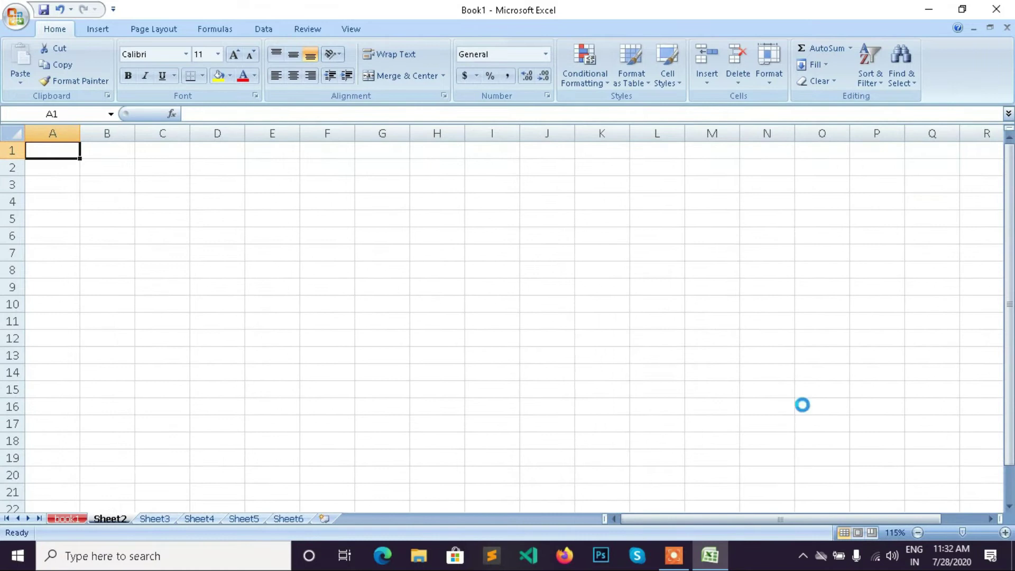
pyautogui.scroll(-3, 798, 408)
pyautogui.scroll(2, 799, 409)
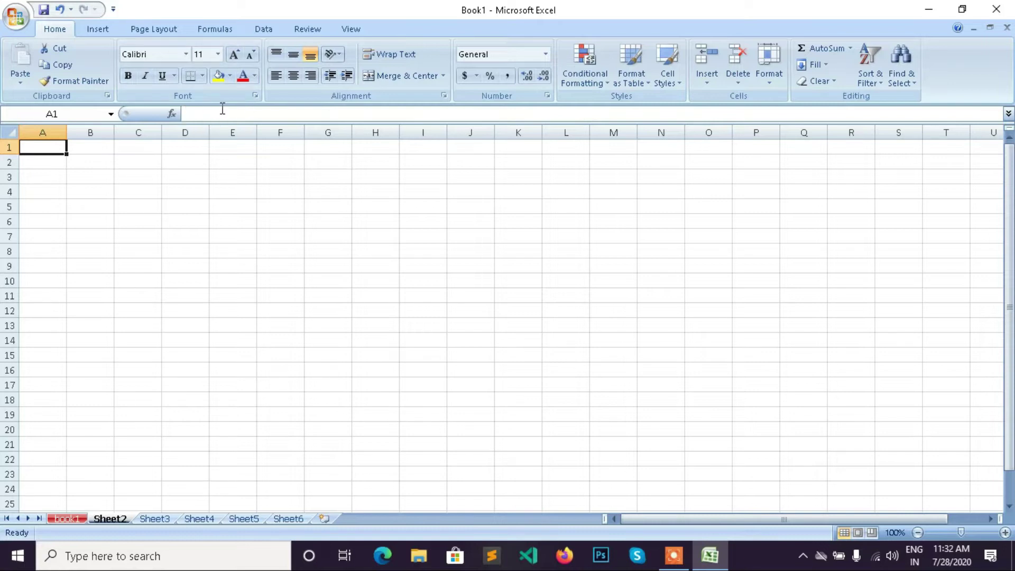
# Enter the formula =50+40 in cell E5 of Sheet2
pyautogui.click(238, 207)
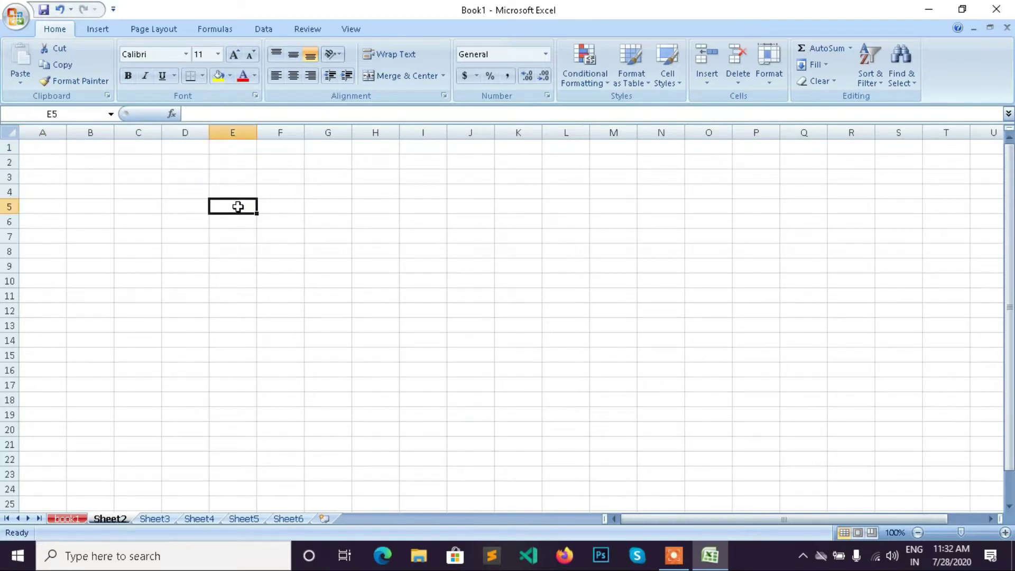
pyautogui.write('=')
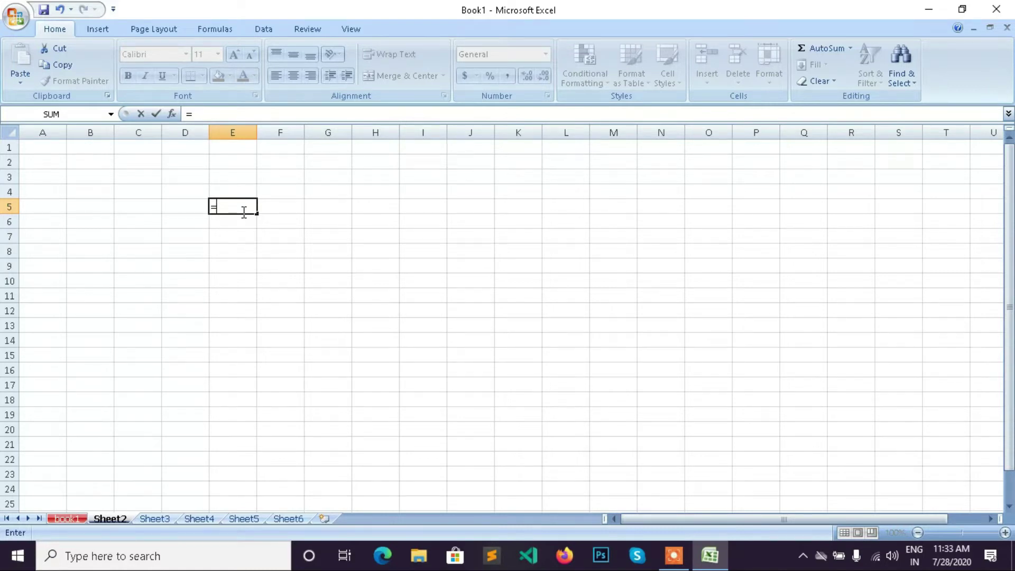
pyautogui.write('50')
pyautogui.write('+')
pyautogui.press('BackSpace')
pyautogui.write('+40')
pyautogui.press('Return')
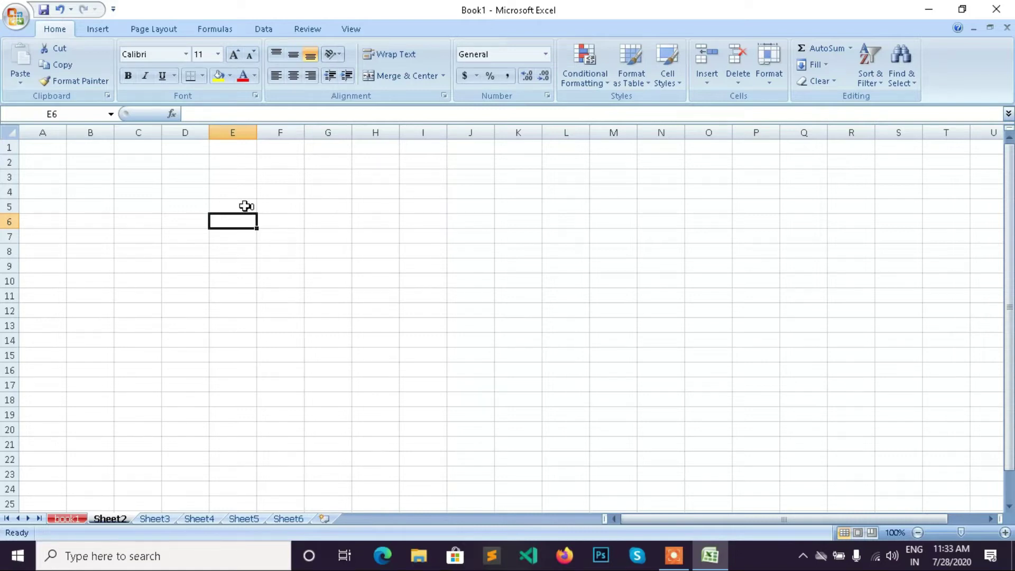
# Examine the formula stored in cell E5, leaving its content as it is
pyautogui.click(245, 206)
pyautogui.moveTo(224, 115); pyautogui.dragTo(187, 112)
pyautogui.click(223, 114)
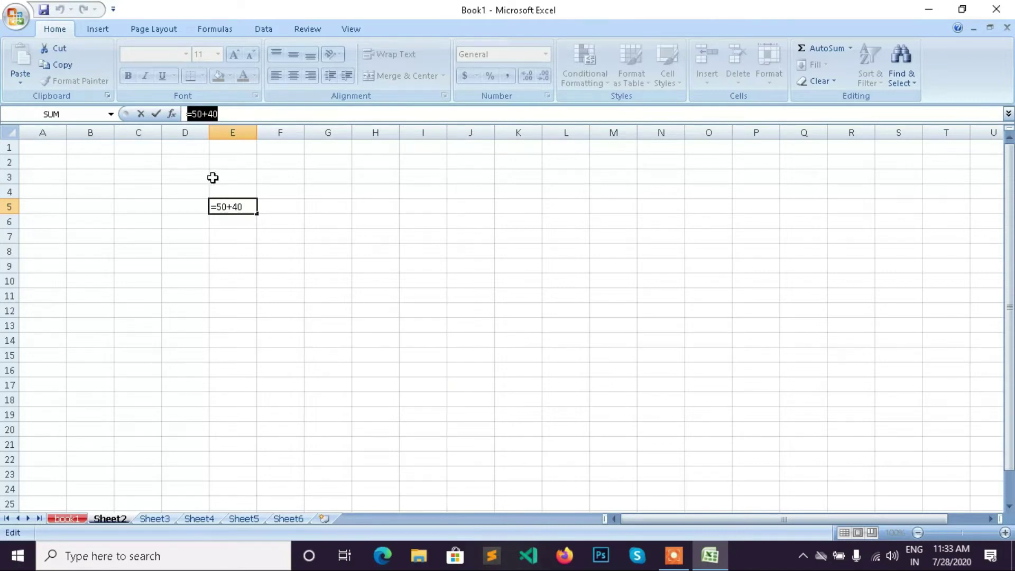
pyautogui.press('Return')
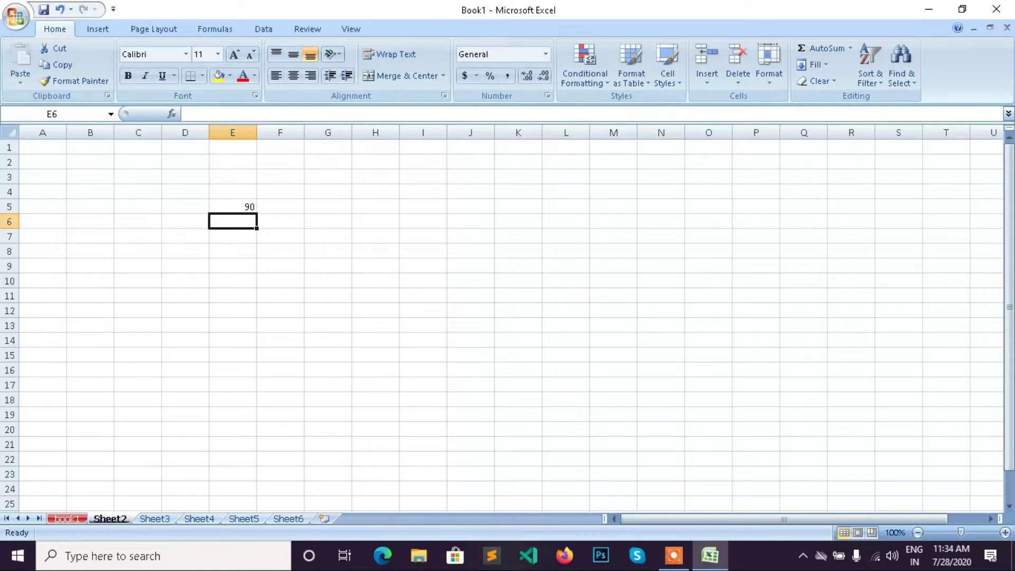
# From cell A1, jump to the sheet's last column and to its last row, returning to A1 each time
pyautogui.click(38, 147)
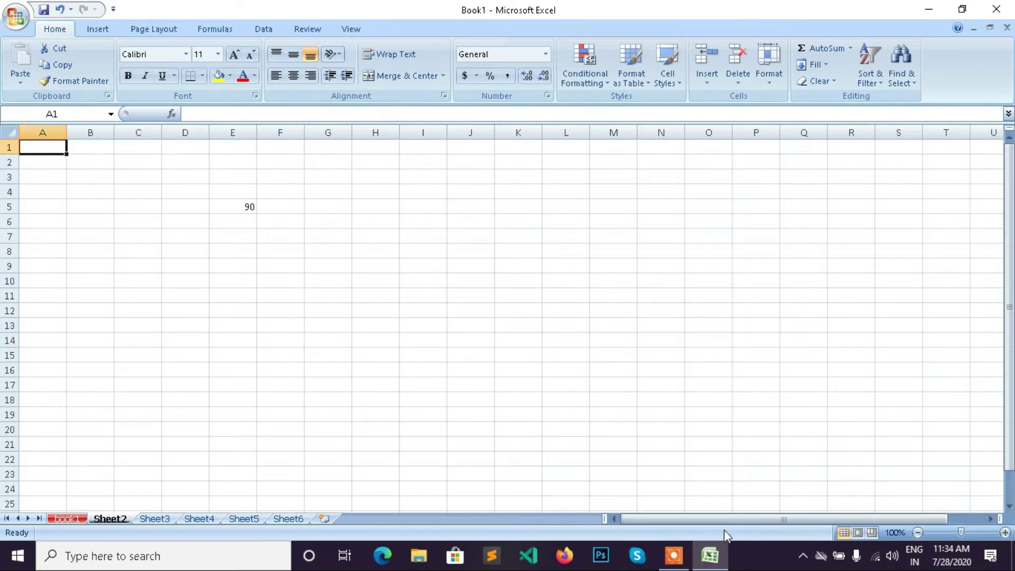
pyautogui.moveTo(719, 517); pyautogui.dragTo(662, 534)
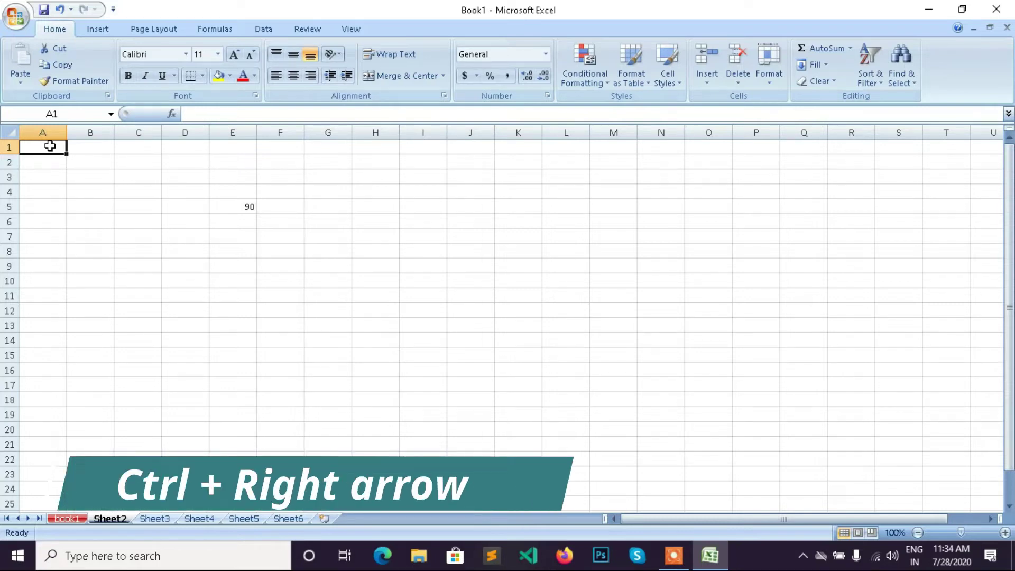
pyautogui.hotkey('ctrl', 'Right')
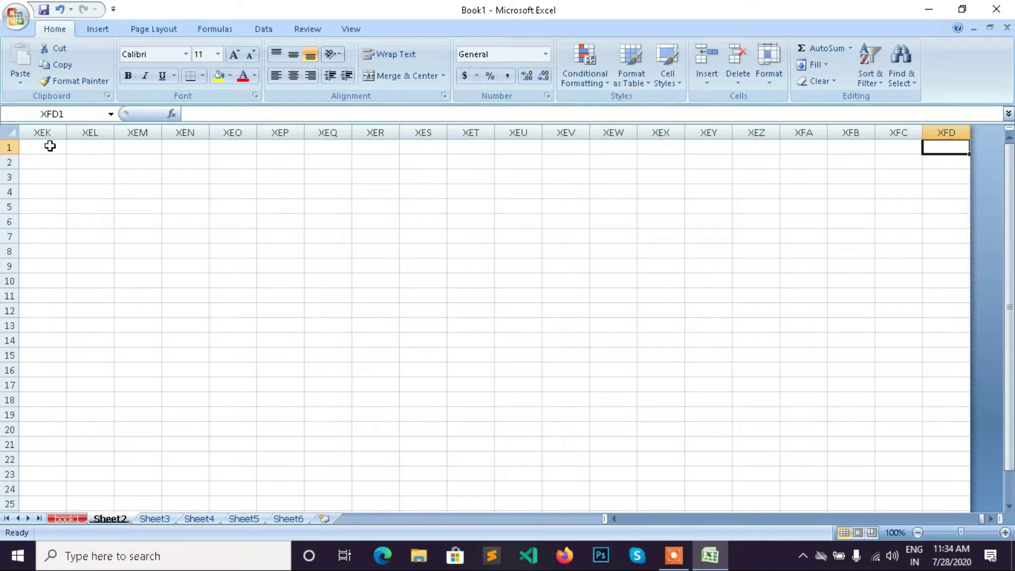
pyautogui.hotkey('ctrl', 'Home')
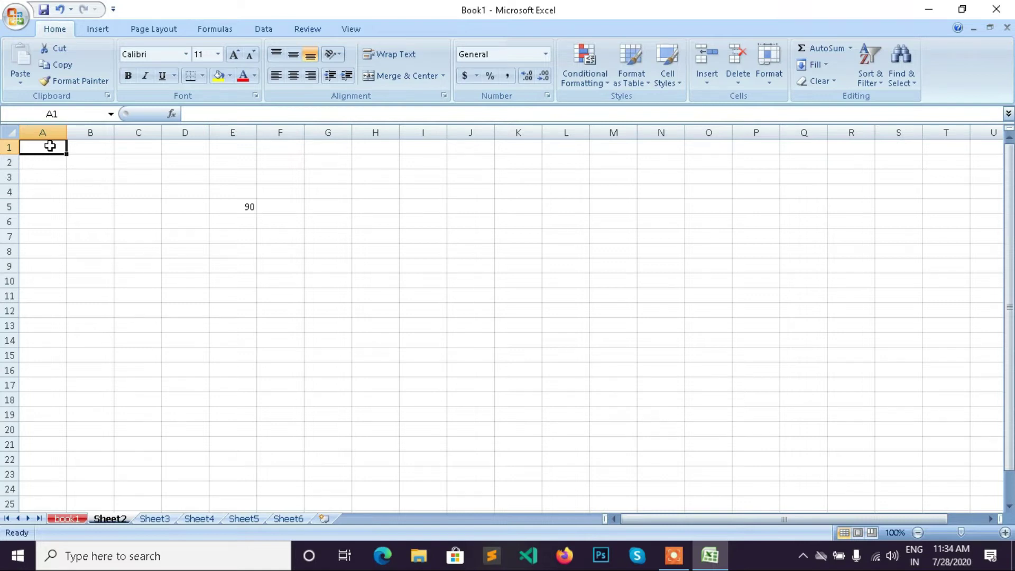
pyautogui.hotkey('ctrl', 'Down')
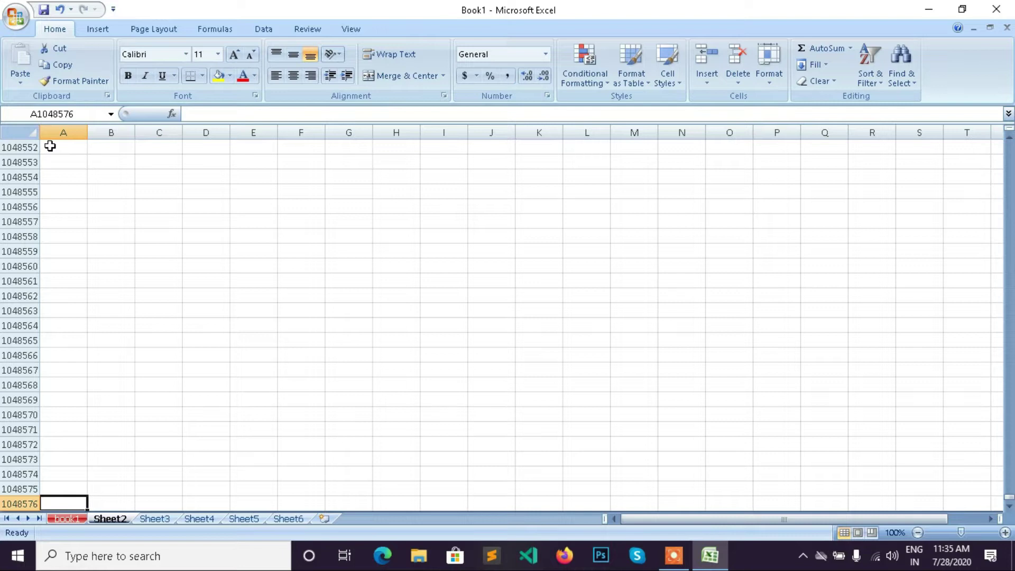
pyautogui.hotkey('ctrl', 'Up')
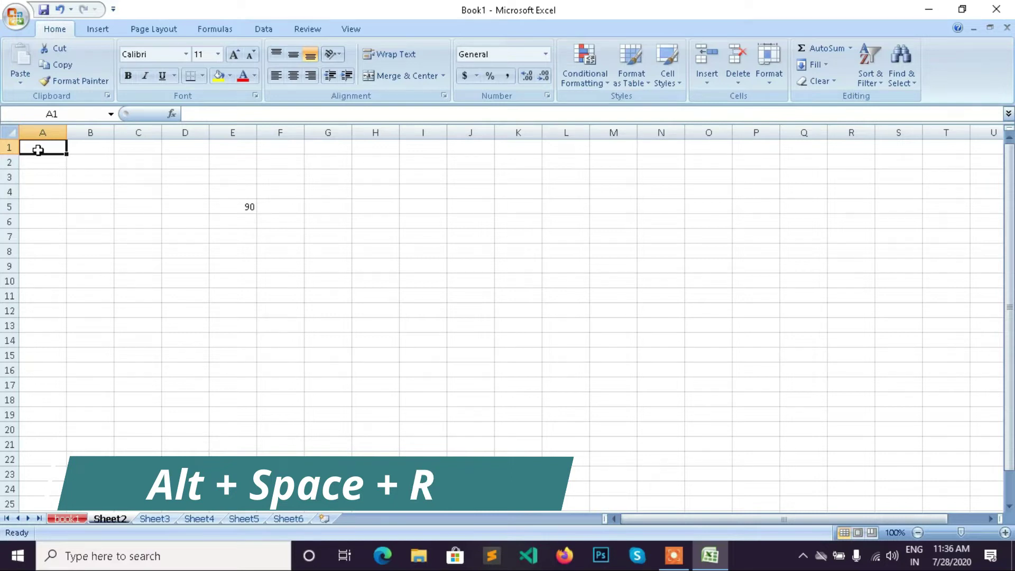
# Restore the Excel window to its smaller size and maximize it again
pyautogui.hotkey('alt', 'space')
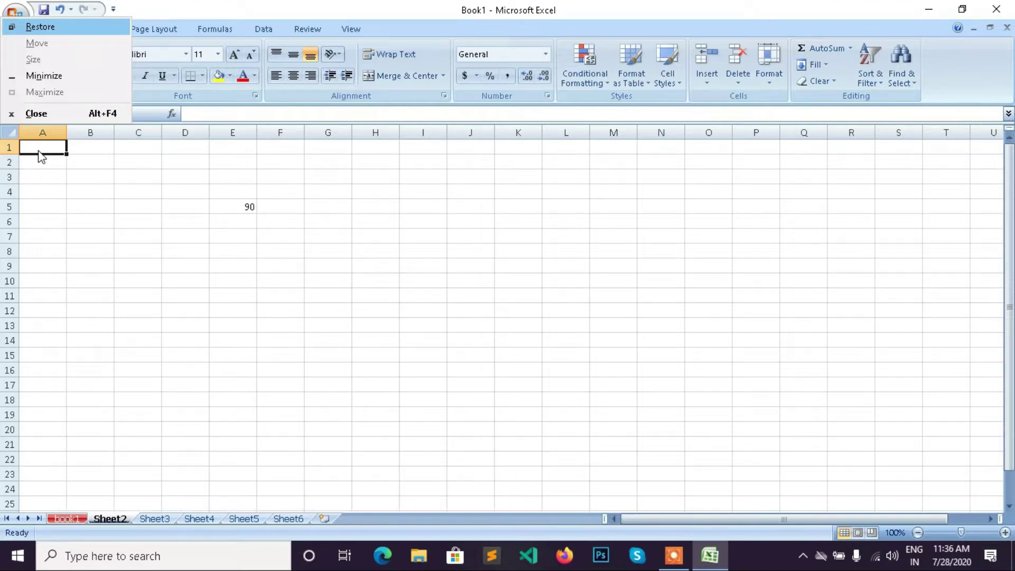
pyautogui.press('r')
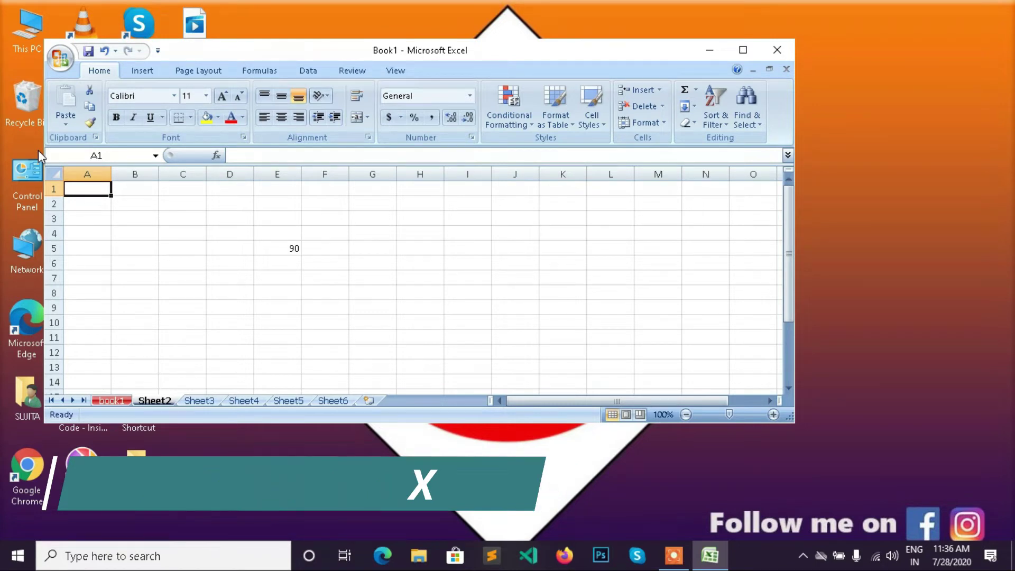
pyautogui.hotkey('alt', 'space')
pyautogui.press('x')
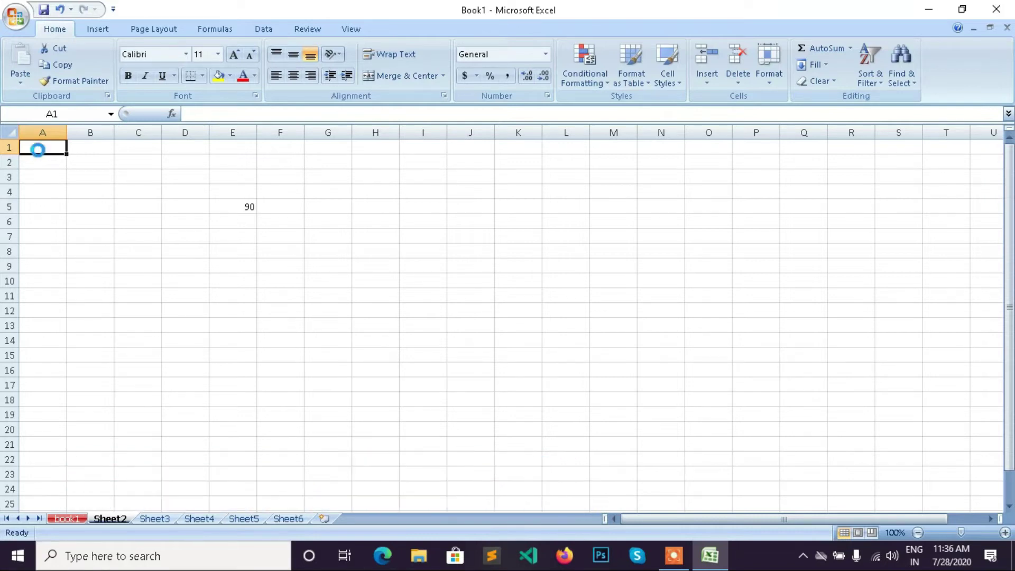
# Create a blank workbook and close it again, and undo the last edit in Book1
pyautogui.hotkey('ctrl', 'n')
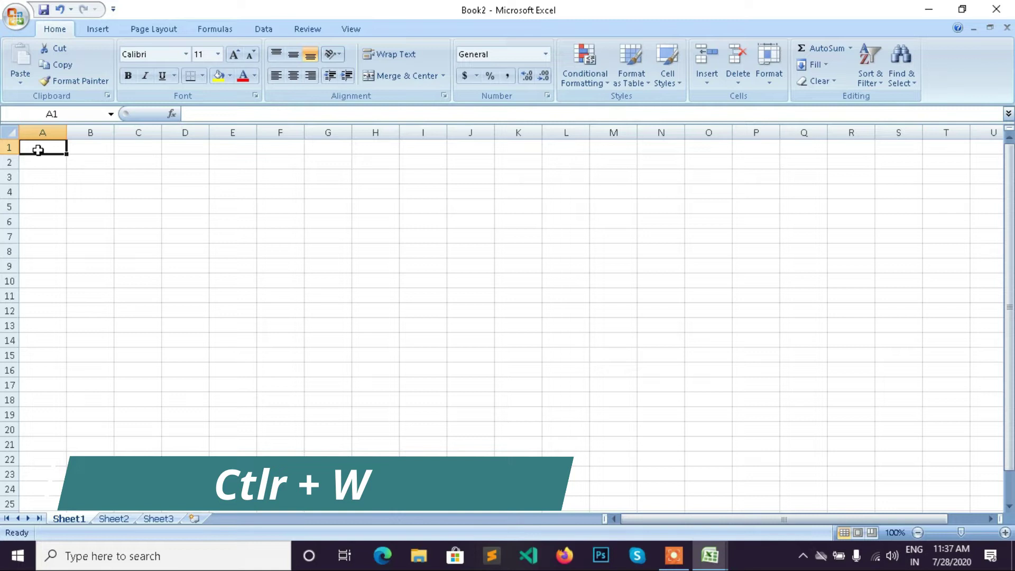
pyautogui.hotkey('ctrl', 'w')
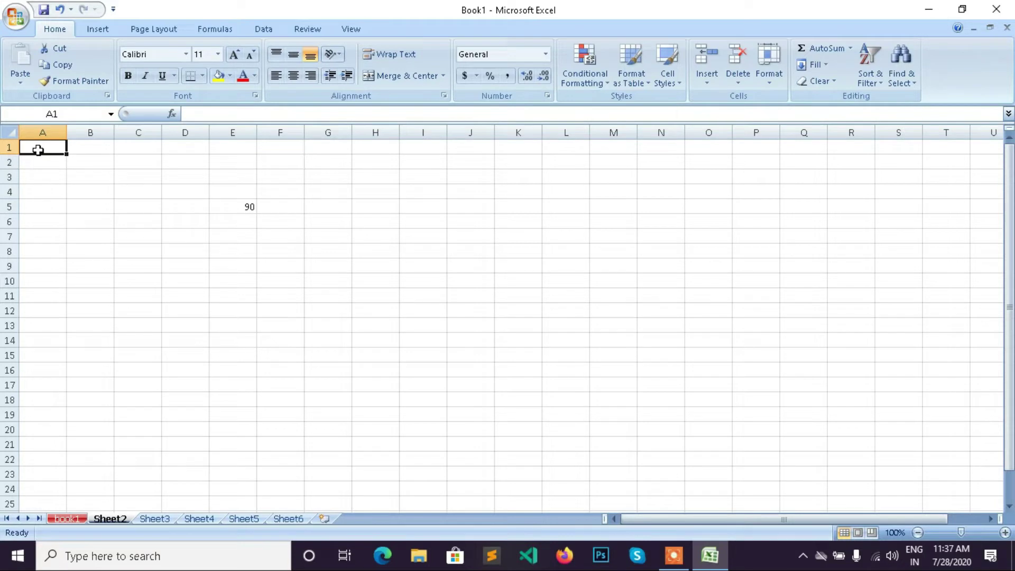
pyautogui.hotkey('ctrl', 'z')
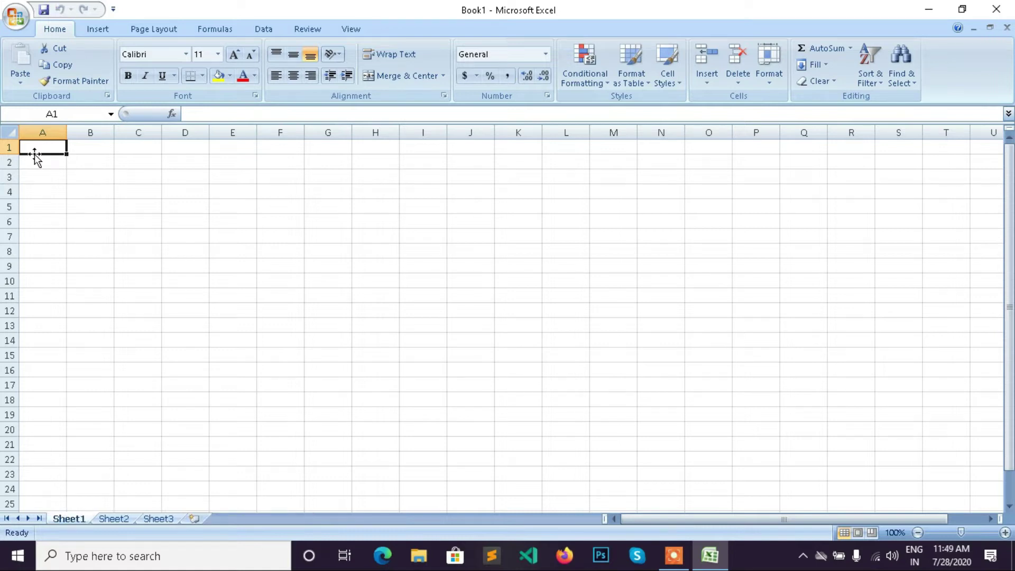
# Enter the headings s.no in cell A1 and name of student in cell B1 of Sheet1
pyautogui.write('s.no')
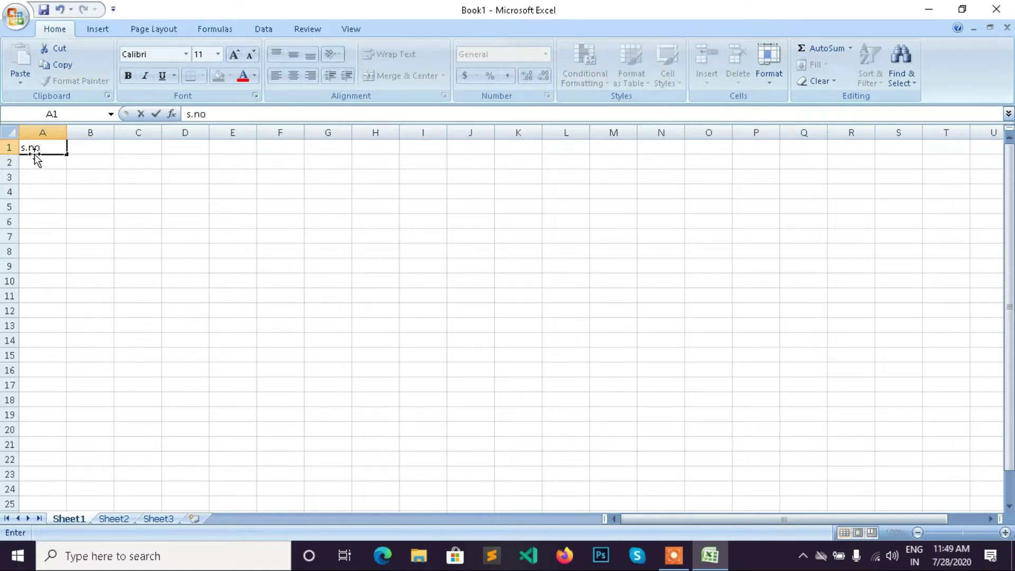
pyautogui.click(88, 148)
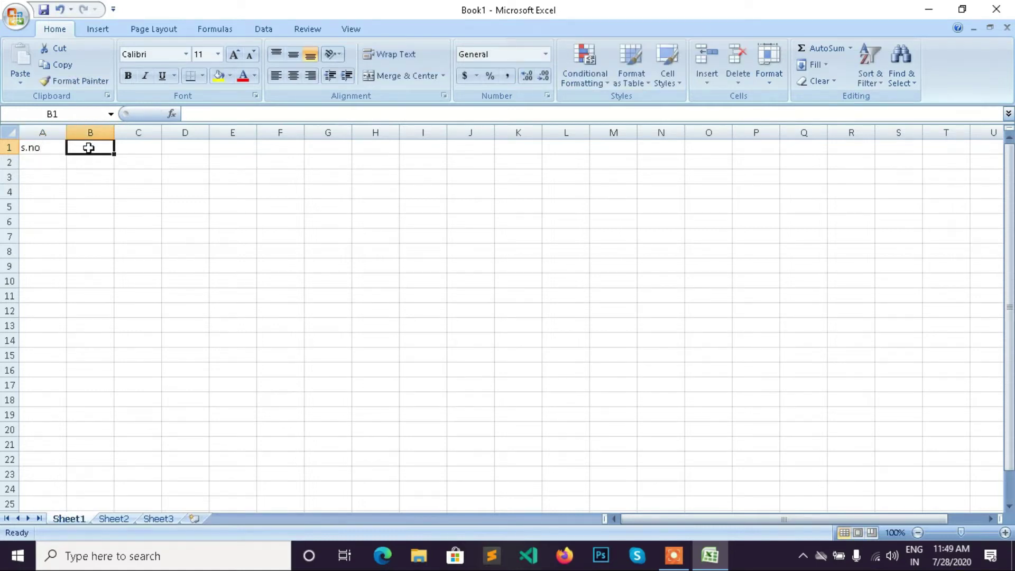
pyautogui.write('name ')
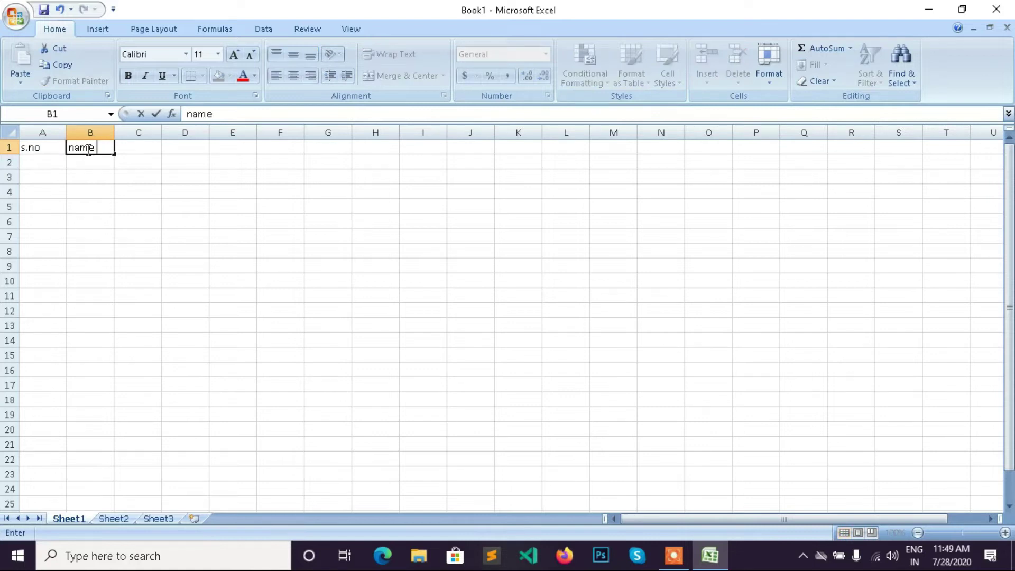
pyautogui.write('of student')
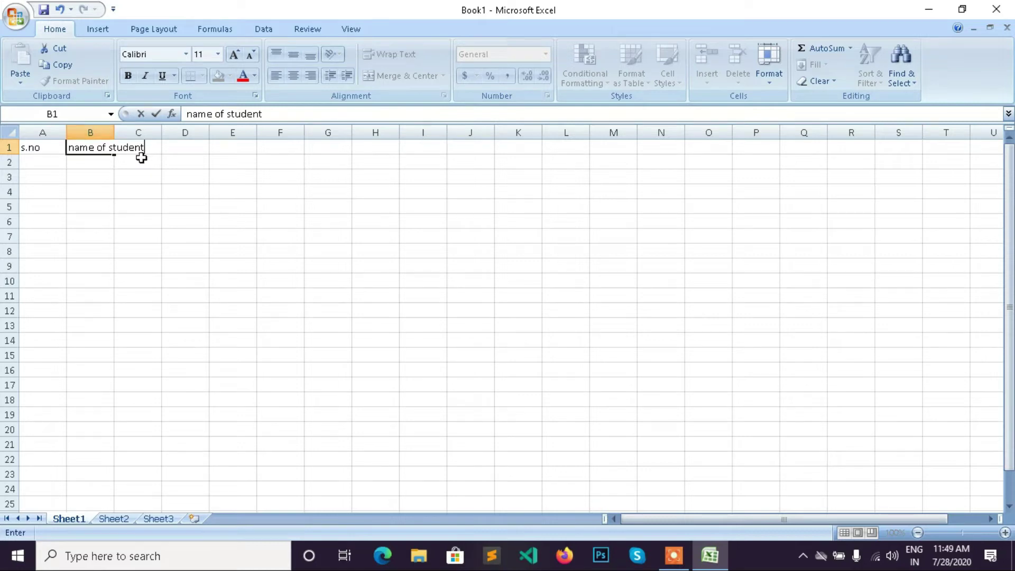
pyautogui.click(89, 148)
pyautogui.click(99, 157)
pyautogui.click(94, 144)
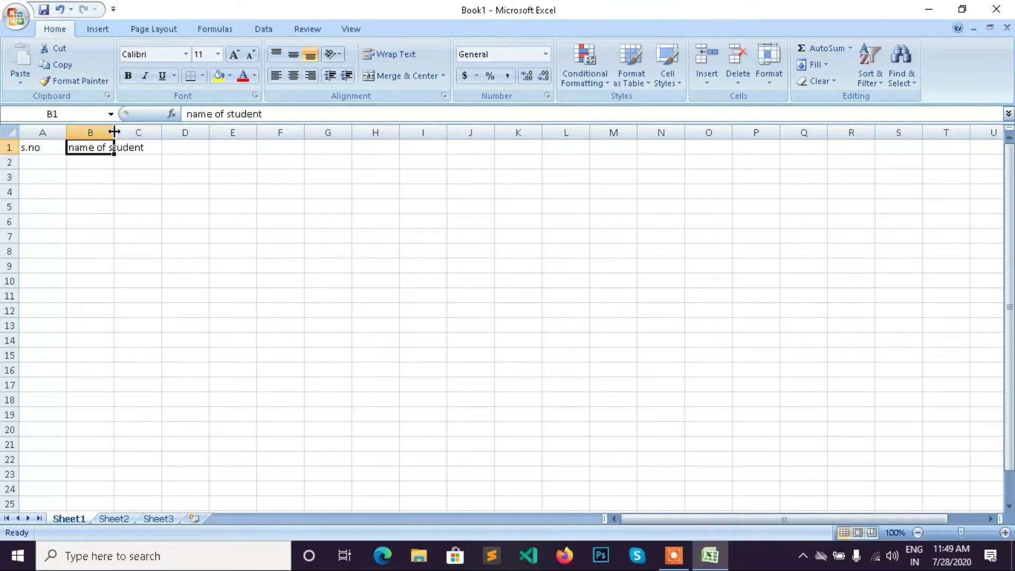
# Widen column B by hand, undo that, and AutoFit the column to the heading in B1
pyautogui.moveTo(114, 131); pyautogui.dragTo(145, 131)
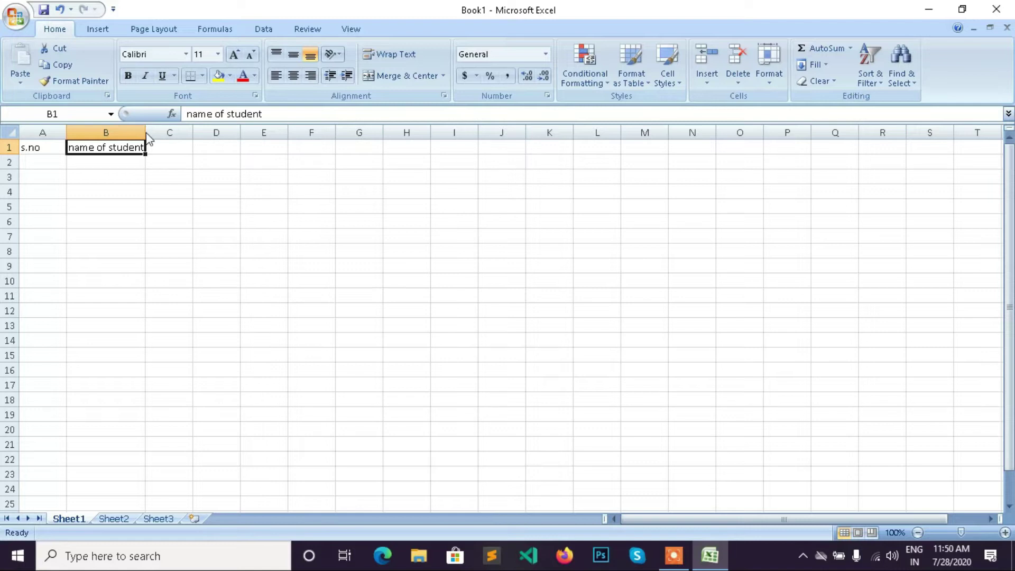
pyautogui.hotkey('ctrl', 'z')
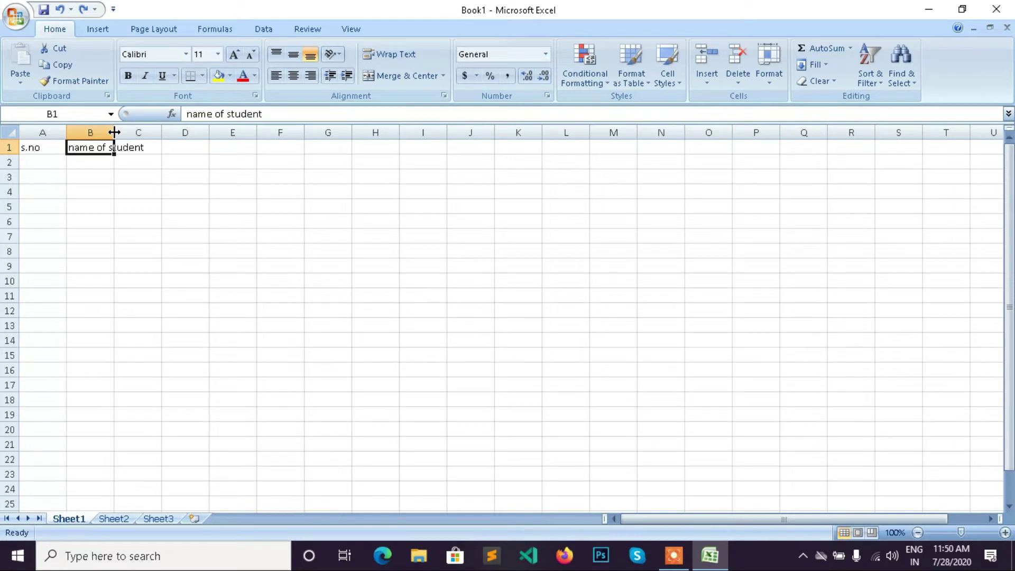
pyautogui.moveTo(114, 132); pyautogui.dragTo(119, 133)
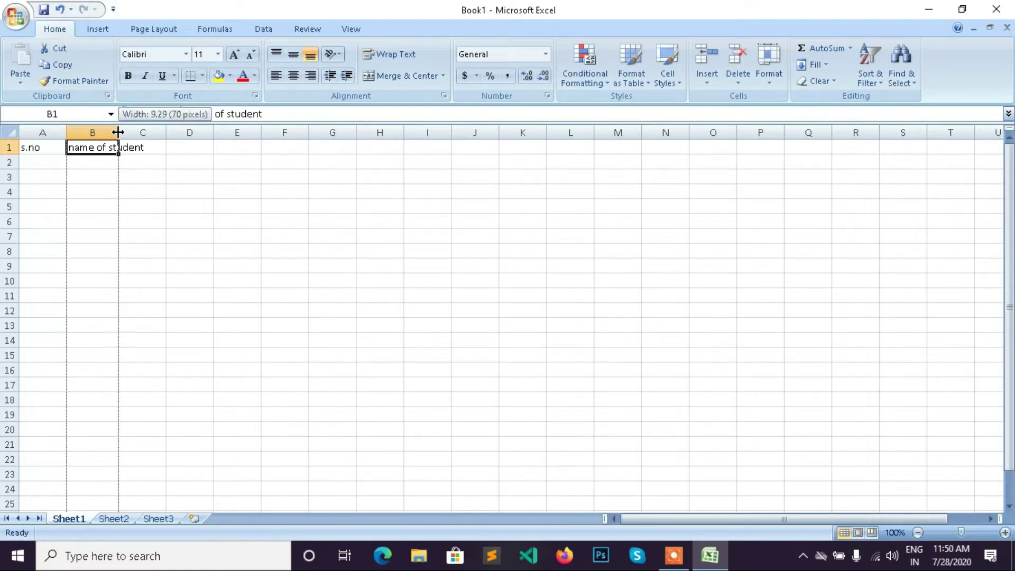
pyautogui.doubleClick(118, 132)
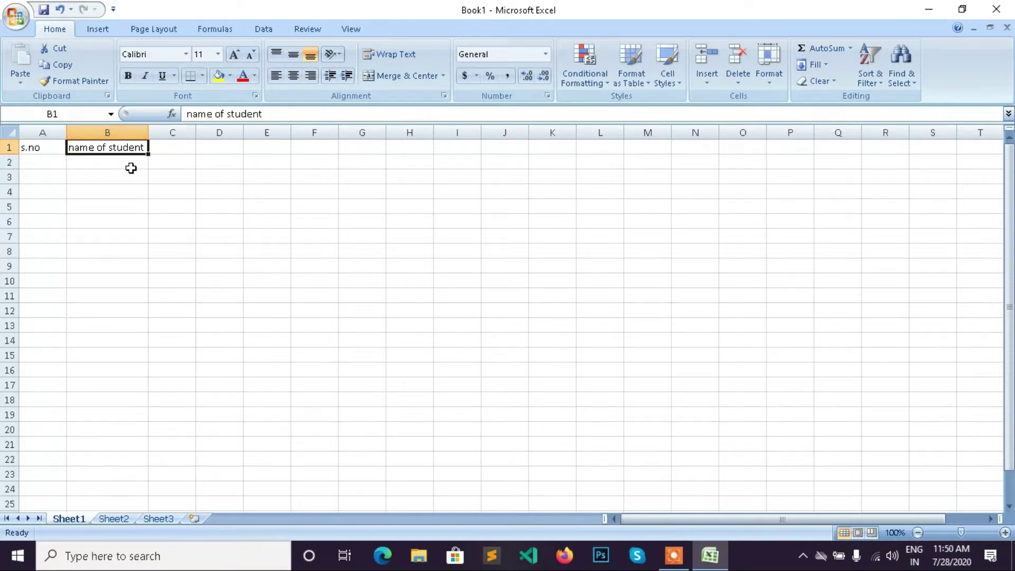
# Enter sub1 in cell C1 and fill the series across row 1 up to sub7 in I1
pyautogui.click(174, 145)
pyautogui.doubleClick(174, 145)
pyautogui.write('sub1')
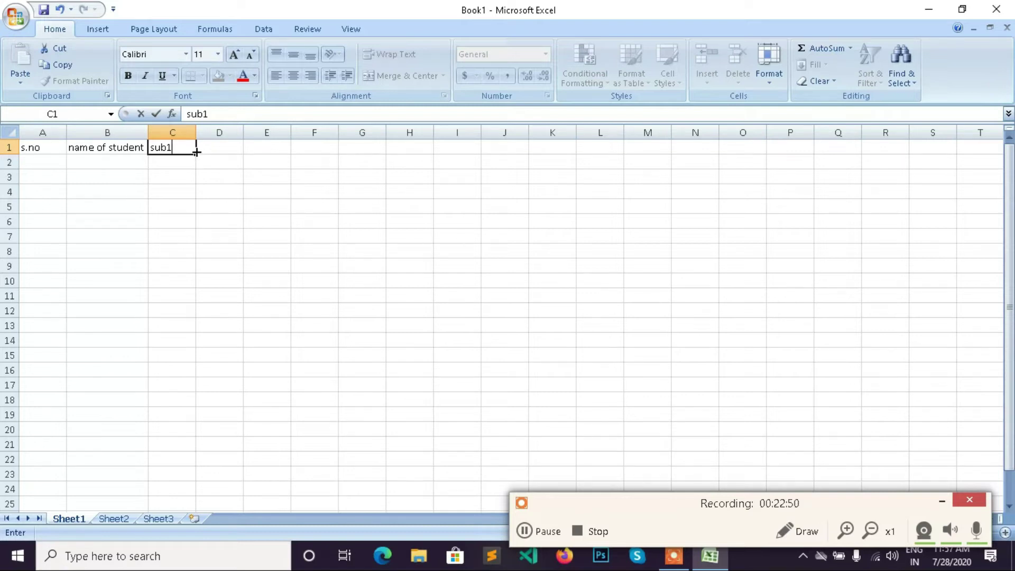
pyautogui.moveTo(196, 152); pyautogui.dragTo(384, 153)
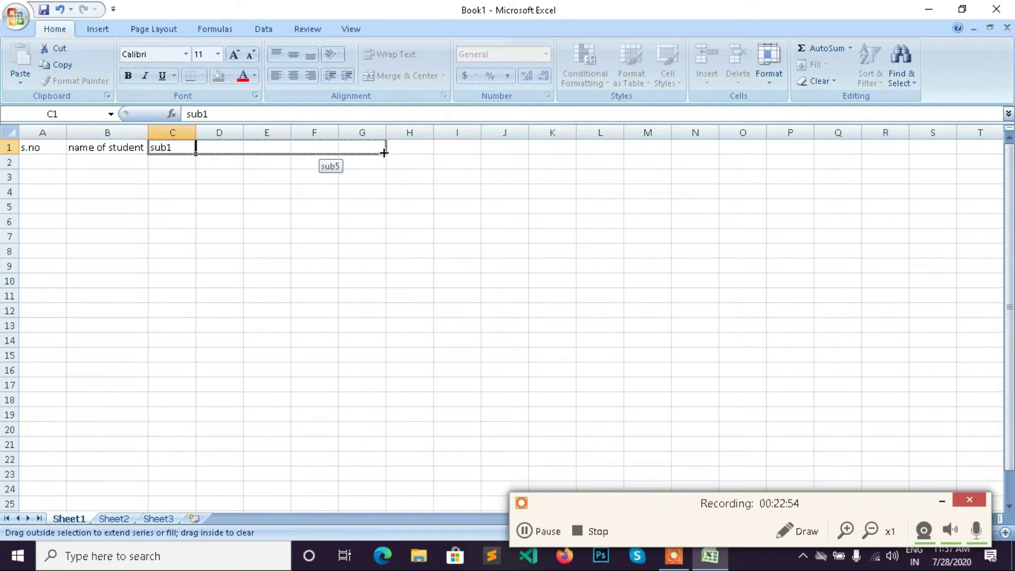
pyautogui.moveTo(384, 152); pyautogui.dragTo(469, 149)
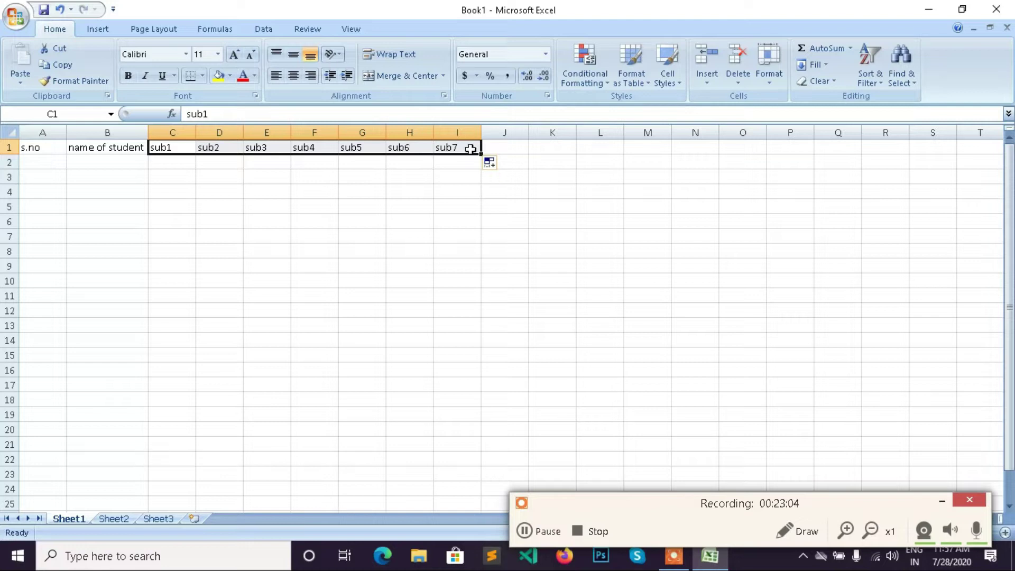
pyautogui.click(514, 147)
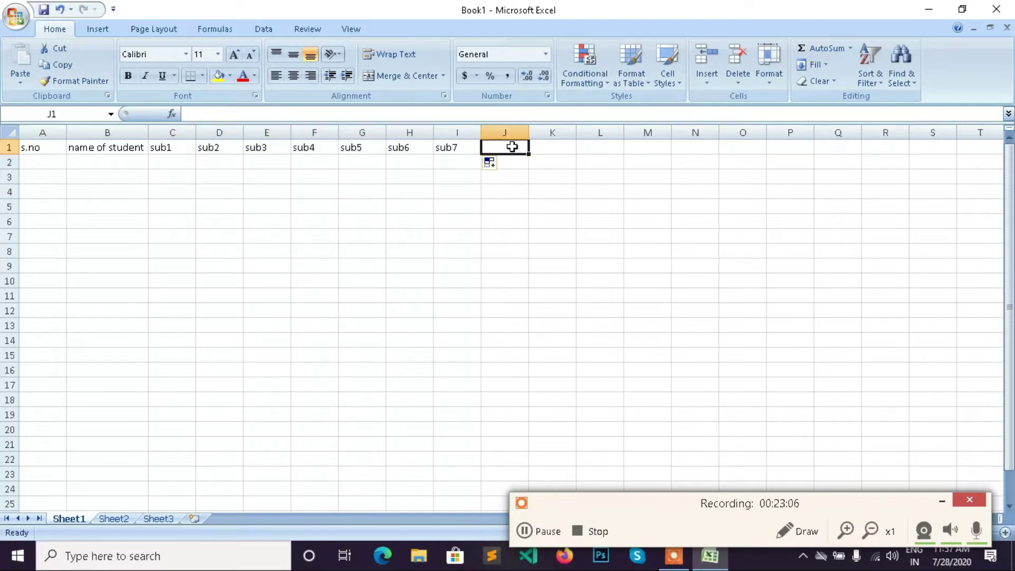
# Enter the headings total, max, min, count and avg in cells J1 to N1
pyautogui.write('total')
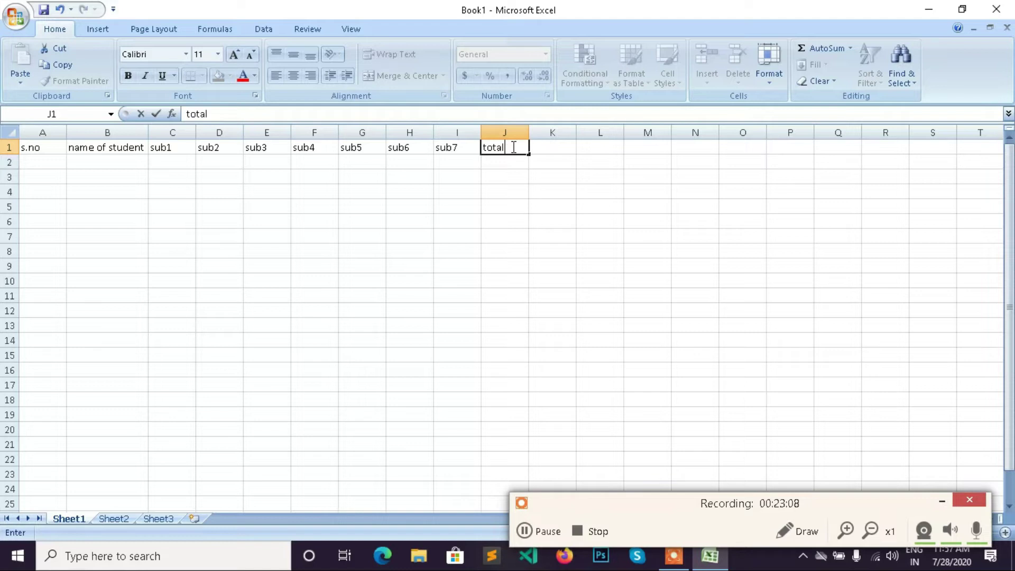
pyautogui.click(542, 148)
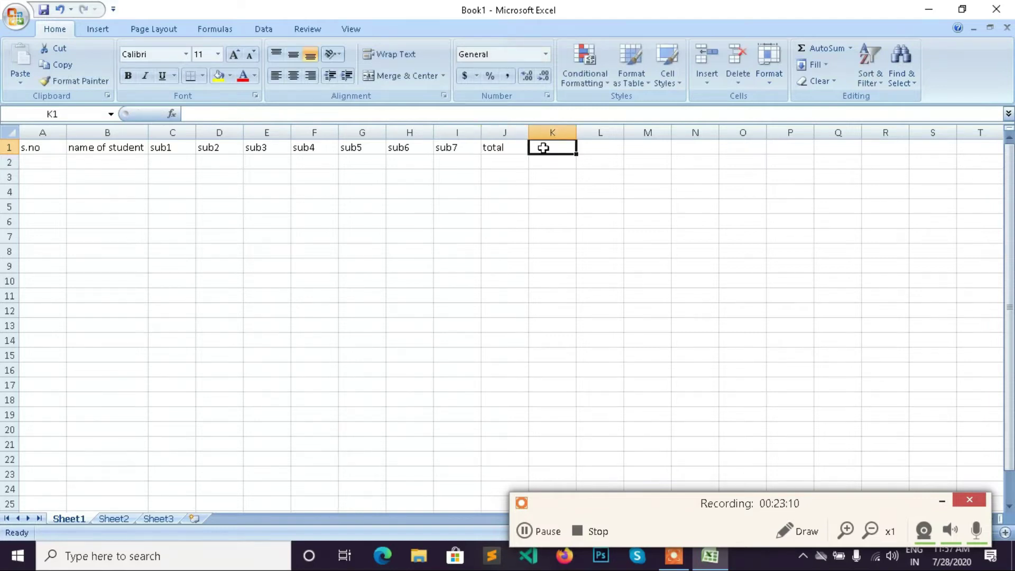
pyautogui.write('max')
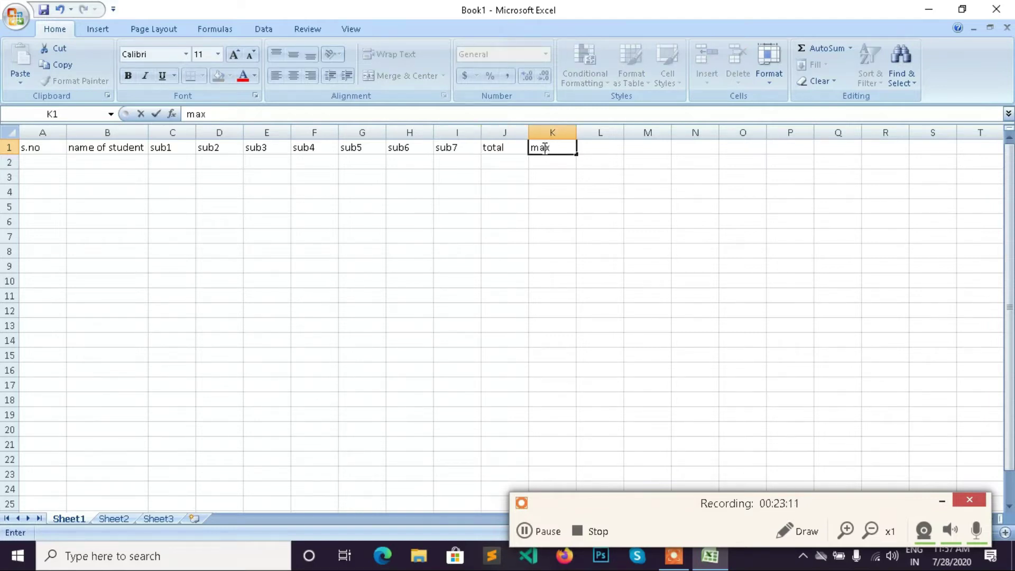
pyautogui.click(587, 148)
pyautogui.write('min')
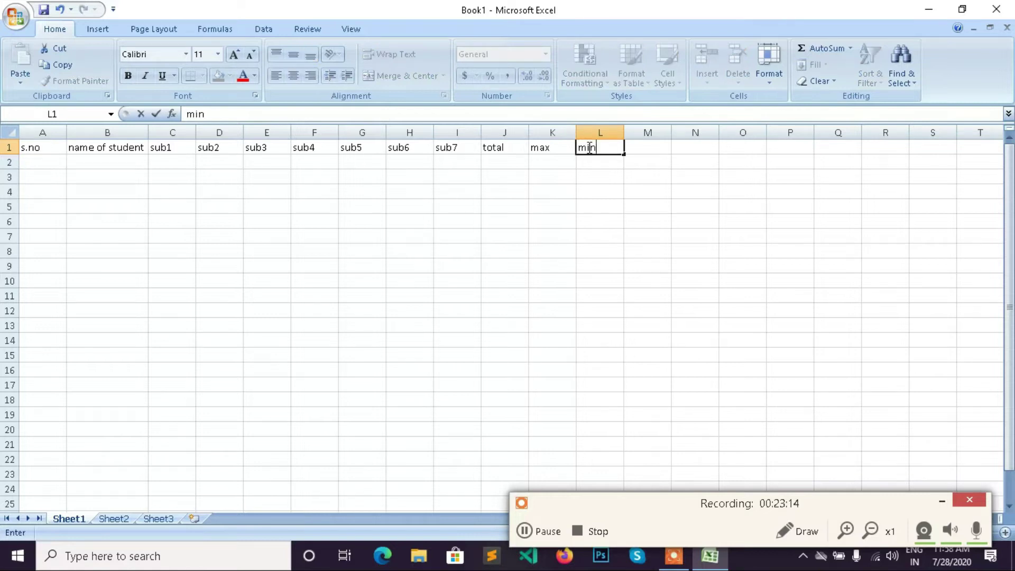
pyautogui.click(646, 149)
pyautogui.write('count')
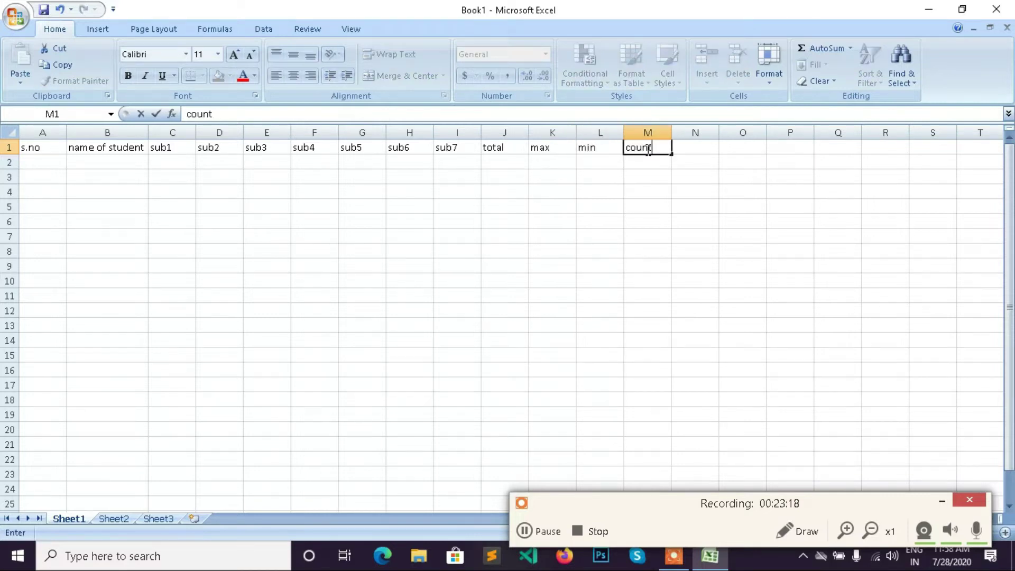
pyautogui.click(692, 145)
pyautogui.write('avg')
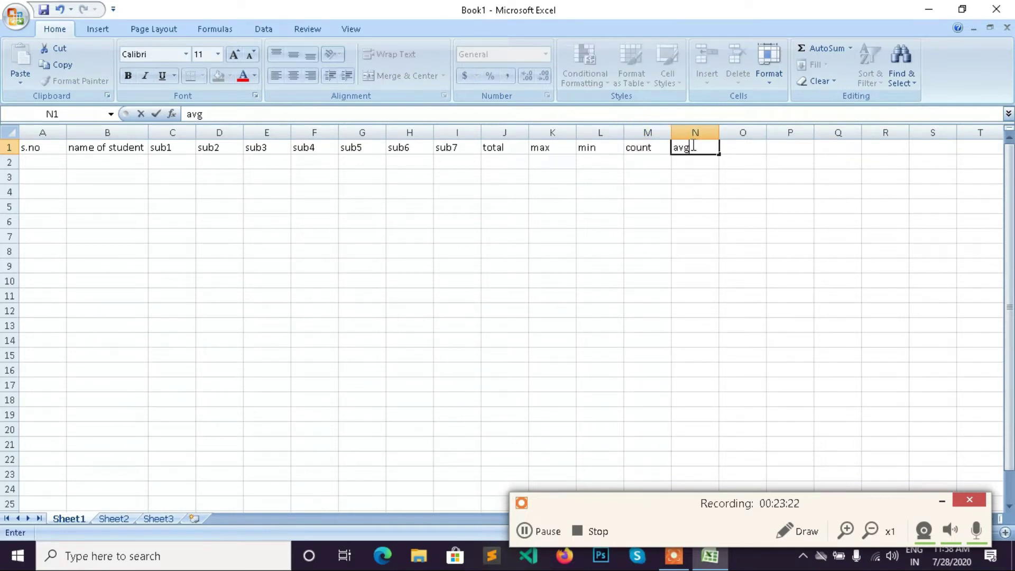
# Enter 1 in cell A2 and 2 in A3, and fill the number series from both cells down to A7
pyautogui.click(34, 160)
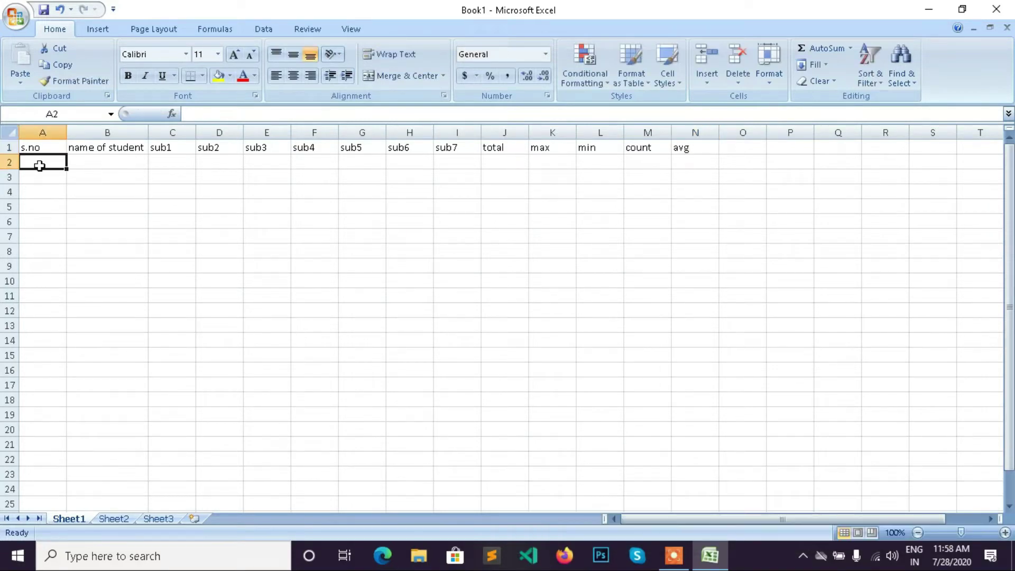
pyautogui.write('1')
pyautogui.click(40, 181)
pyautogui.write('2')
pyautogui.click(42, 164)
pyautogui.moveTo(50, 161); pyautogui.dragTo(64, 241)
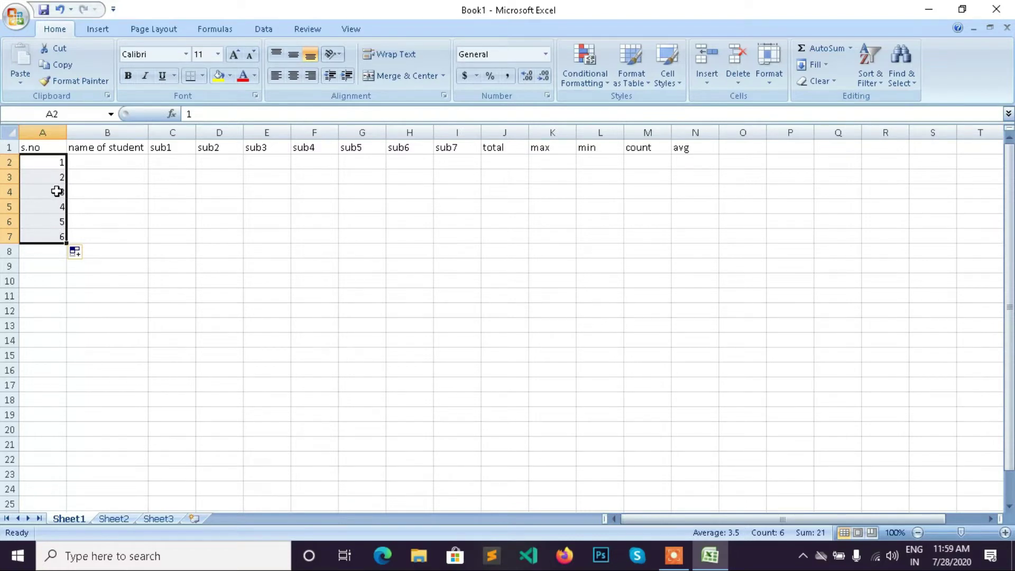
# Undo the serial number fill and clear the starting numbers from cells A2 and A3
pyautogui.hotkey('ctrl', 'z')
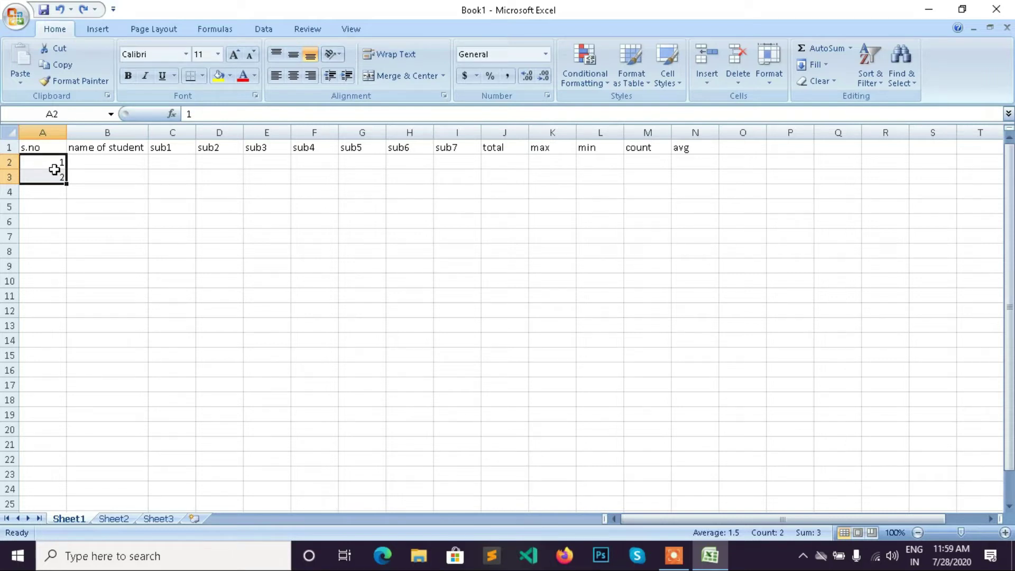
pyautogui.press('BackSpace')
pyautogui.click(58, 175)
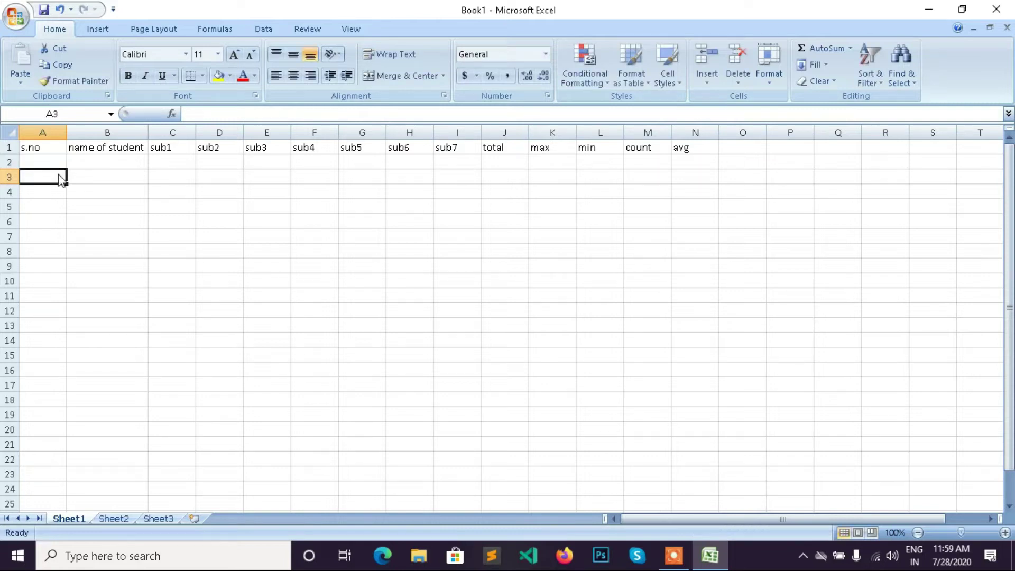
# Enter 1 in cell A2, and try filling it down to A7 as a plain copy, undoing that fill
pyautogui.click(51, 159)
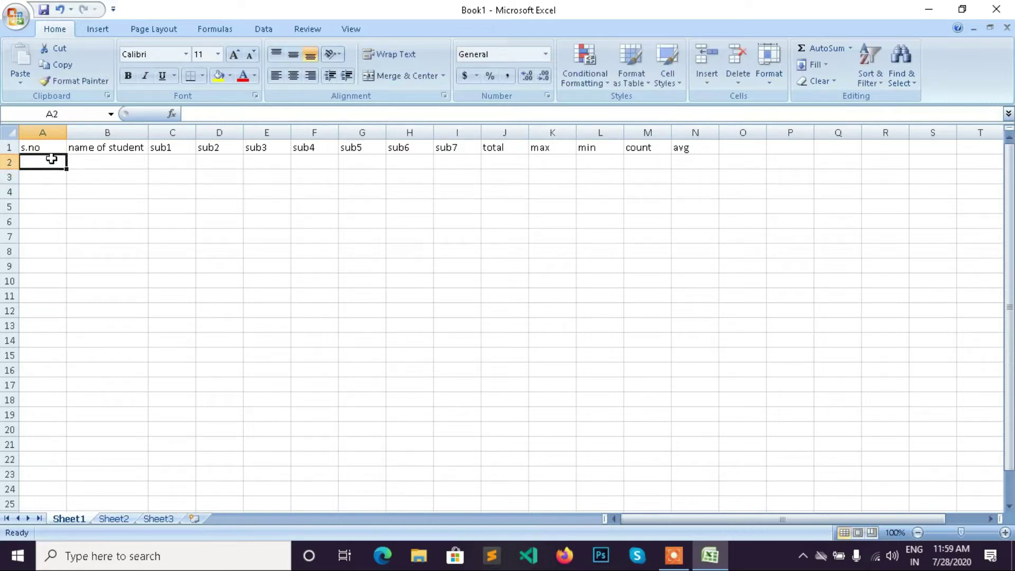
pyautogui.write('1')
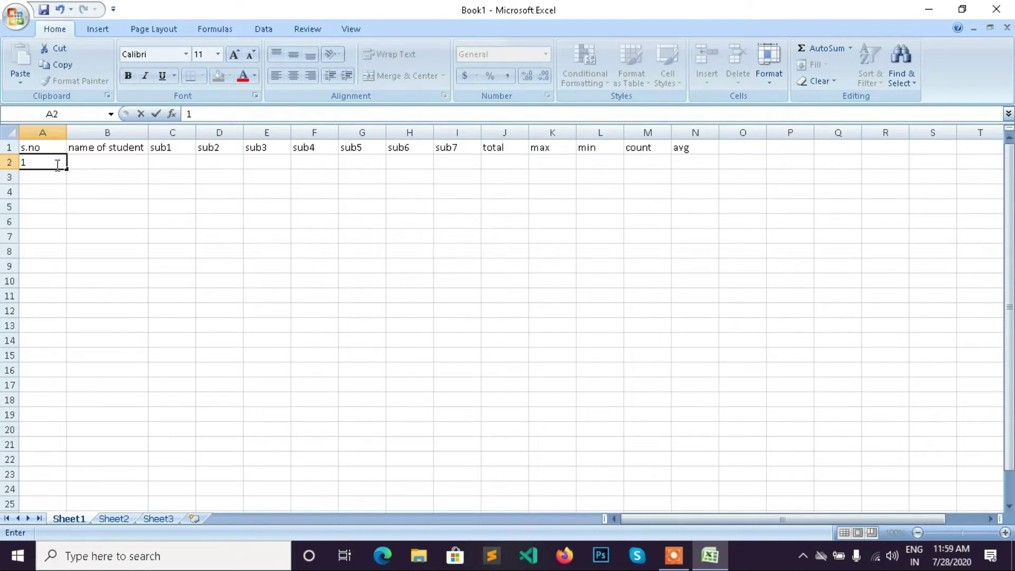
pyautogui.moveTo(67, 169); pyautogui.dragTo(66, 243)
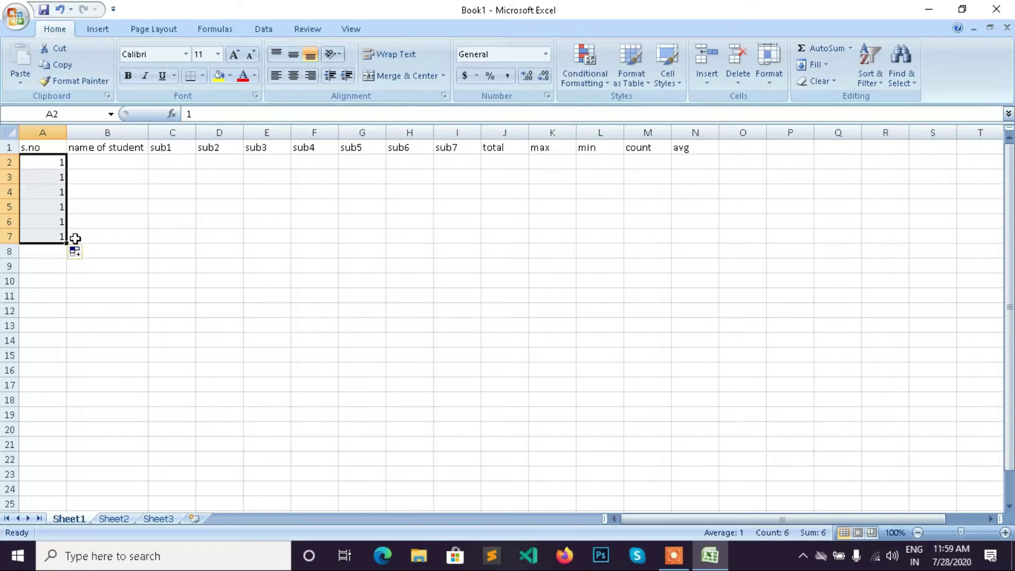
pyautogui.hotkey('ctrl', 'z')
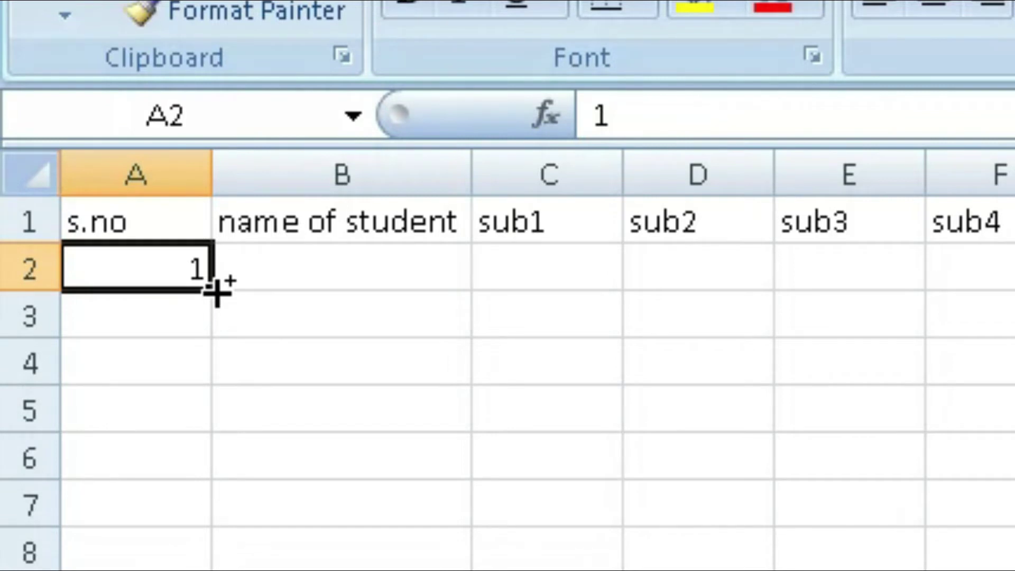
# Fill the single 1 in cell A2 down to A7 as an increasing series from 1 to 6
pyautogui.moveTo(217, 290); pyautogui.dragTo(190, 478)
pyautogui.moveTo(60, 228); pyautogui.dragTo(59, 241)
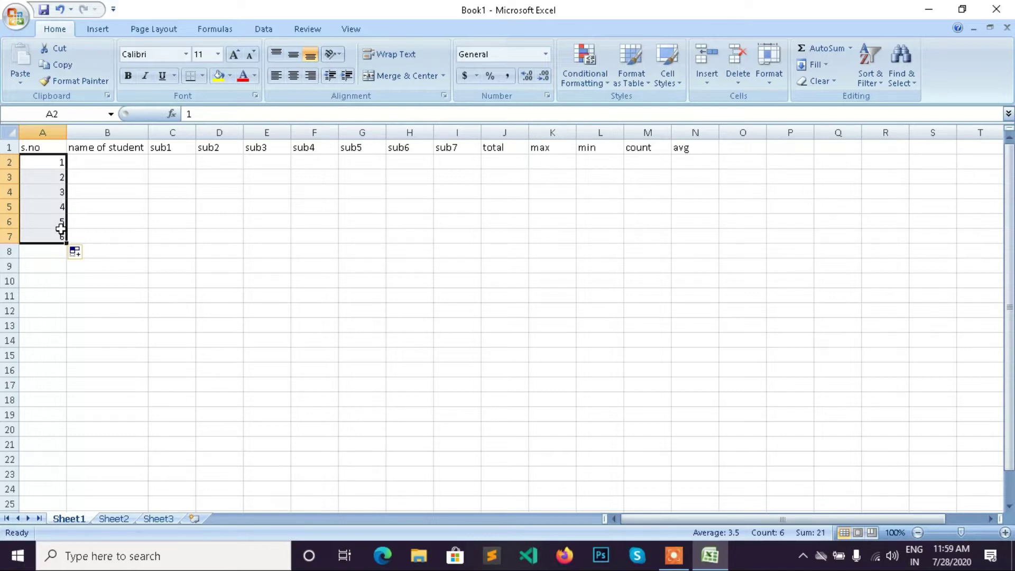
# Enter the six students' names in cells B2 to B7 of the name of student column
pyautogui.click(106, 163)
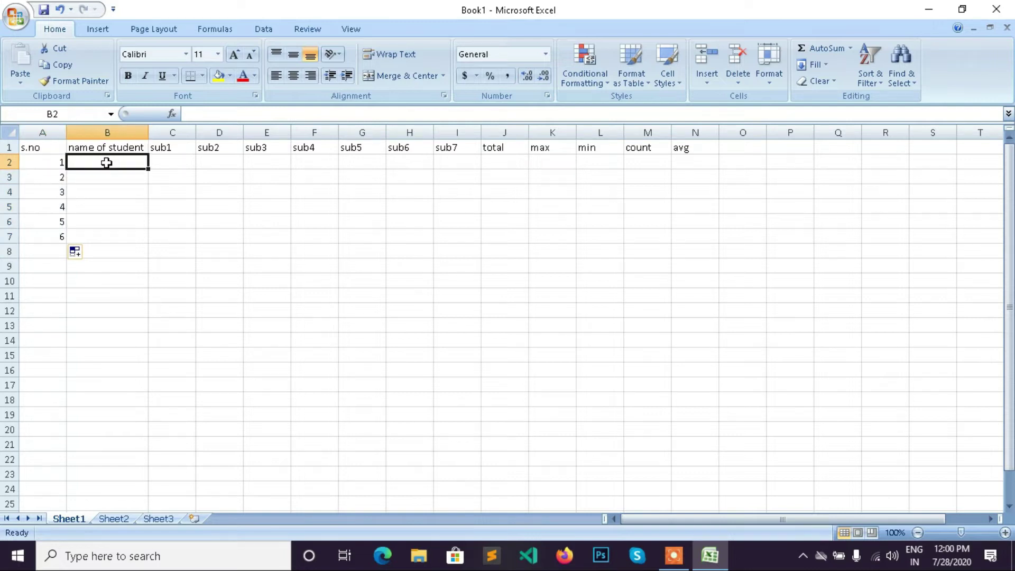
pyautogui.write('mohan')
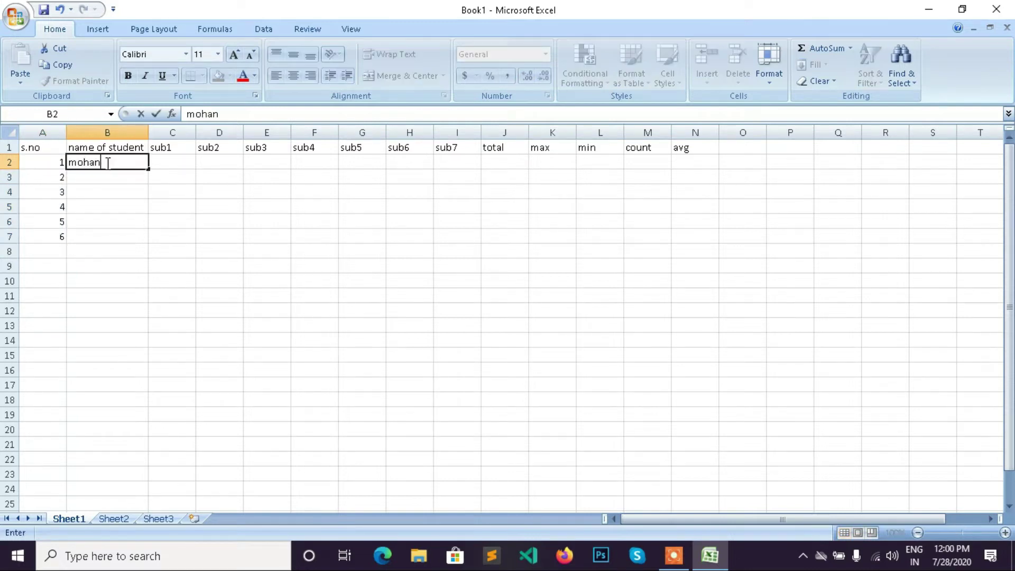
pyautogui.click(104, 183)
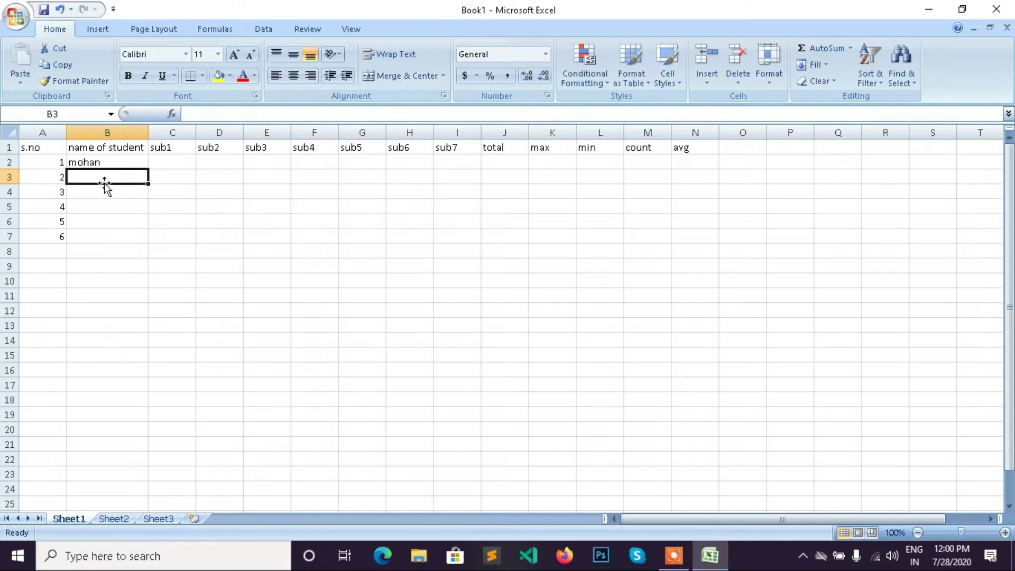
pyautogui.write('rohna')
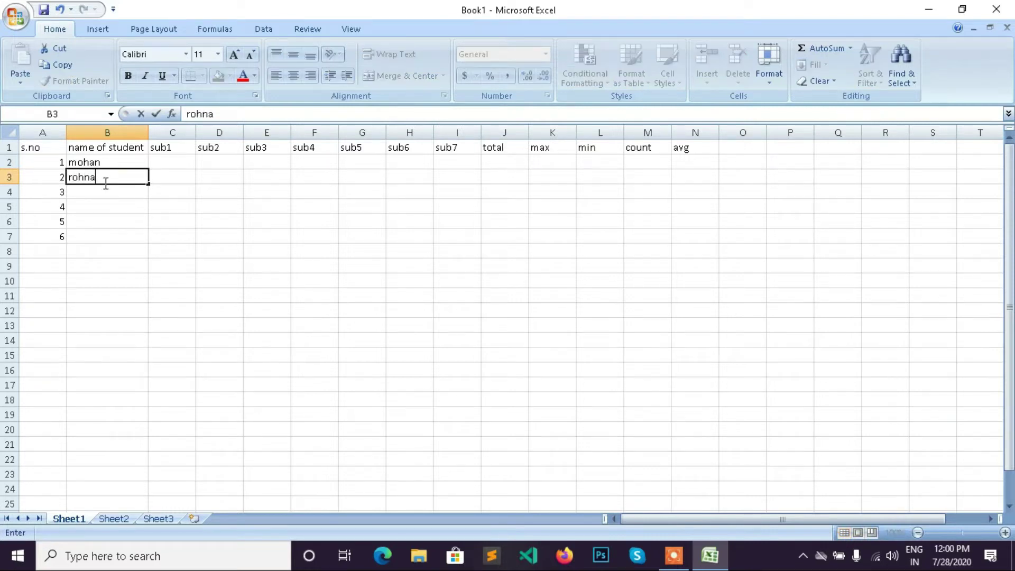
pyautogui.press('BackSpace')
pyautogui.press('BackSpace')
pyautogui.write('an')
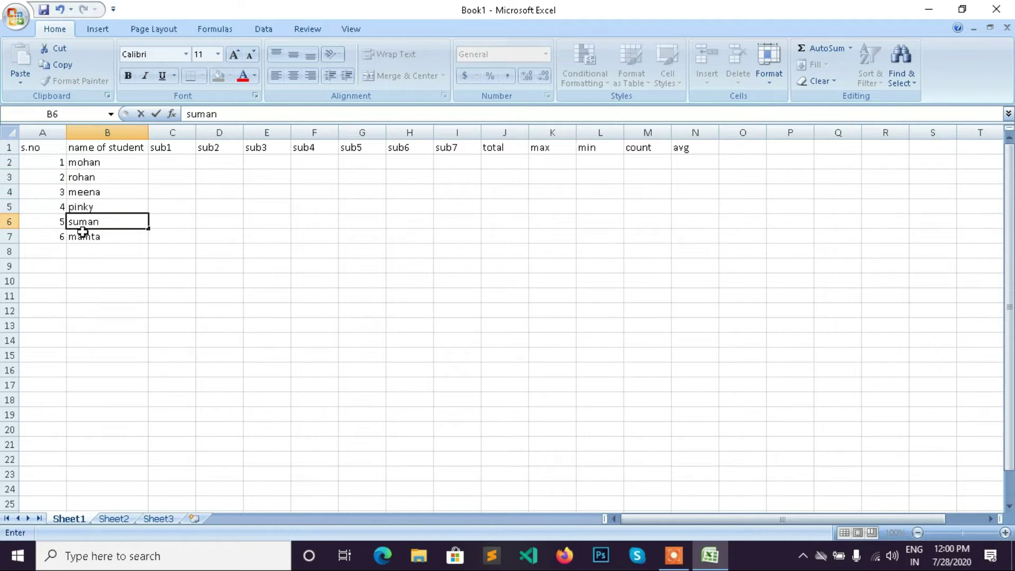
# Enter the sub1 marks 56, 35, 67, 87, 67 and 54 in cells C2 to C7
pyautogui.click(159, 161)
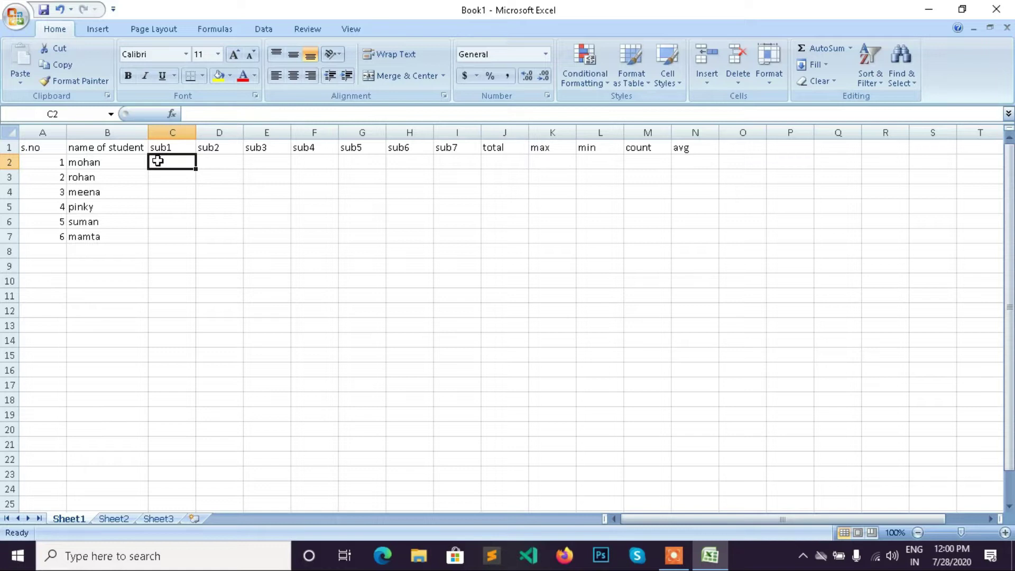
pyautogui.write('56')
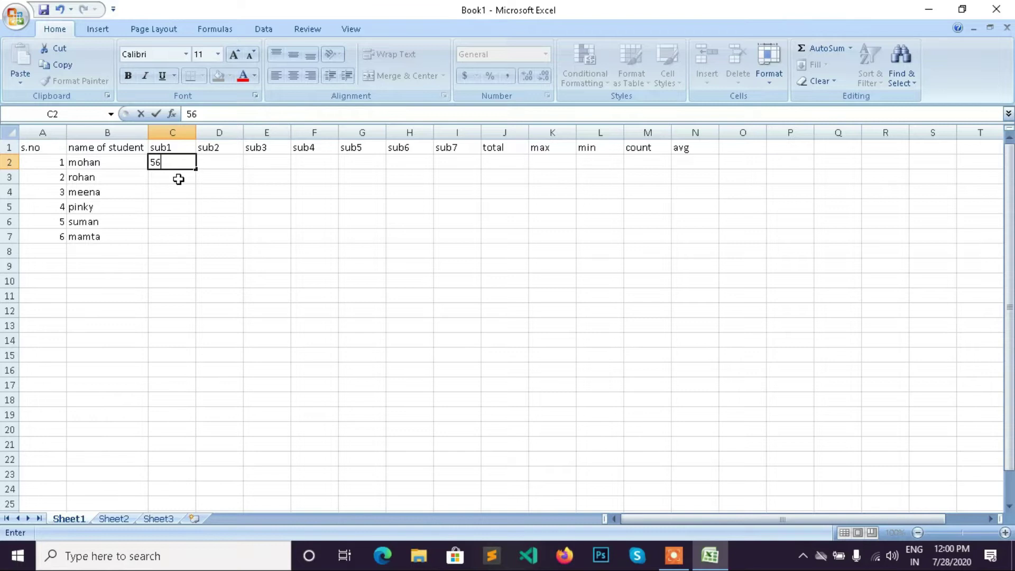
pyautogui.click(178, 178)
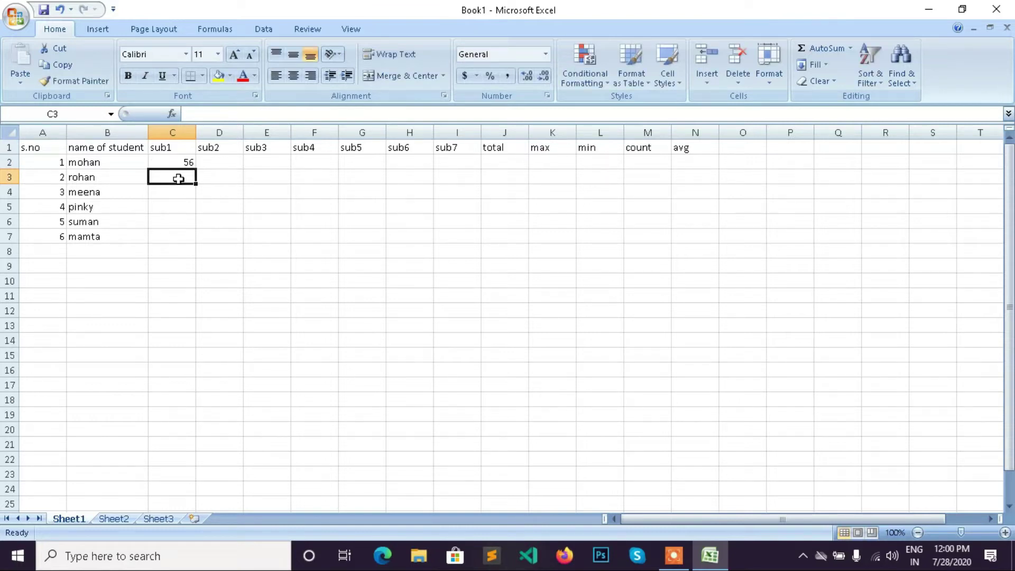
pyautogui.write('35')
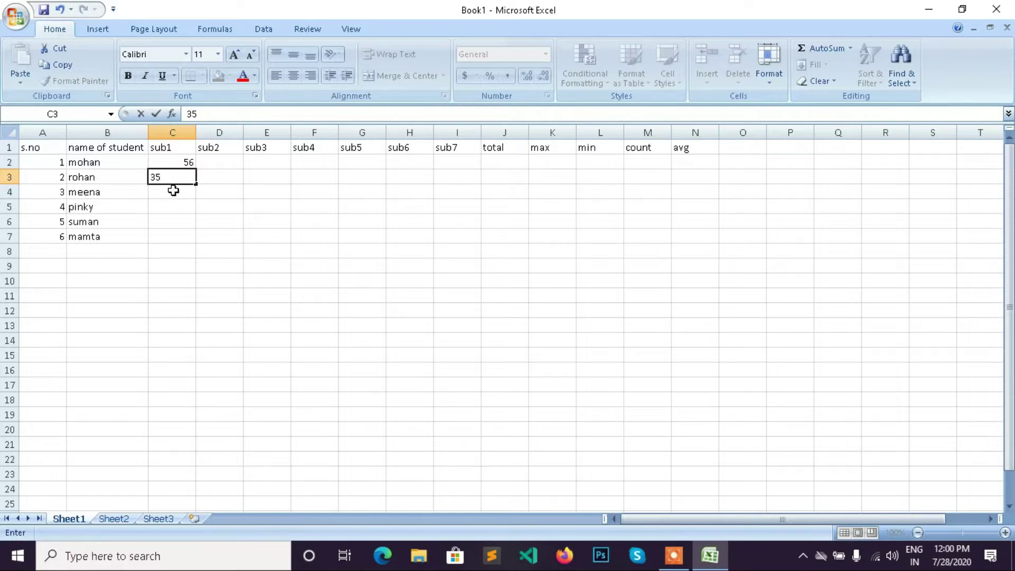
pyautogui.click(173, 191)
pyautogui.write('67')
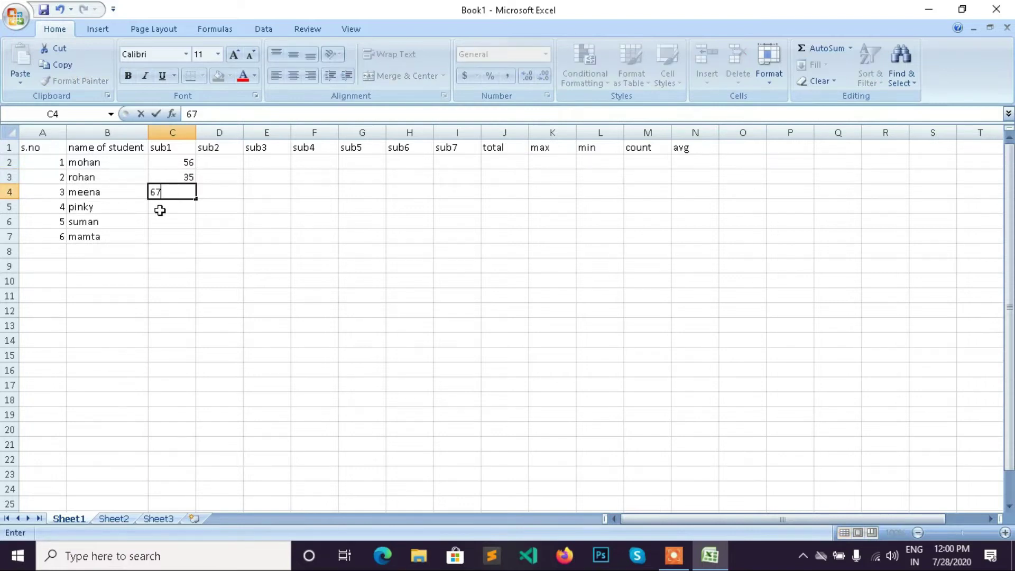
pyautogui.moveTo(160, 209); pyautogui.dragTo(166, 218)
pyautogui.click(163, 213)
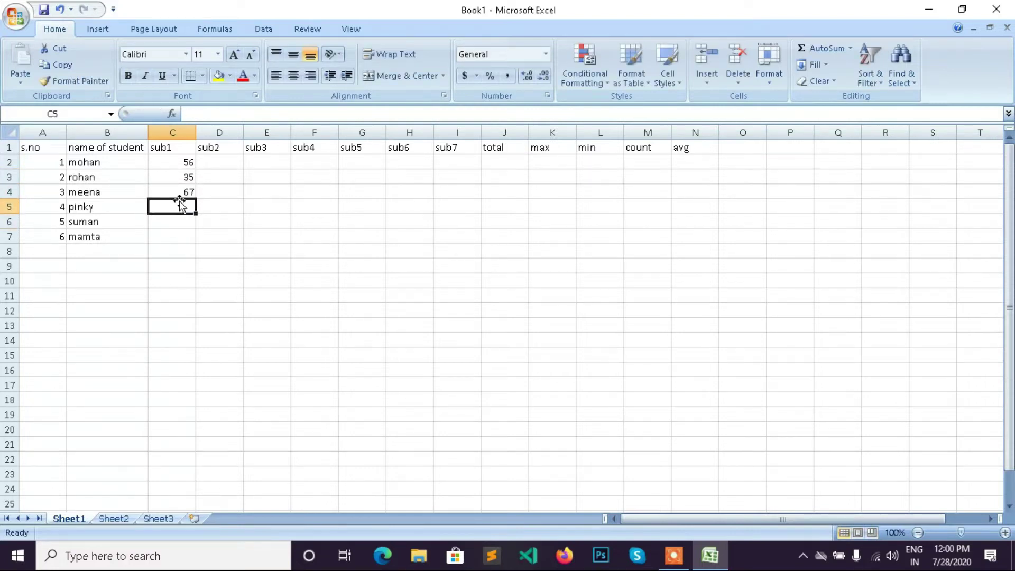
pyautogui.write('87')
pyautogui.click(180, 222)
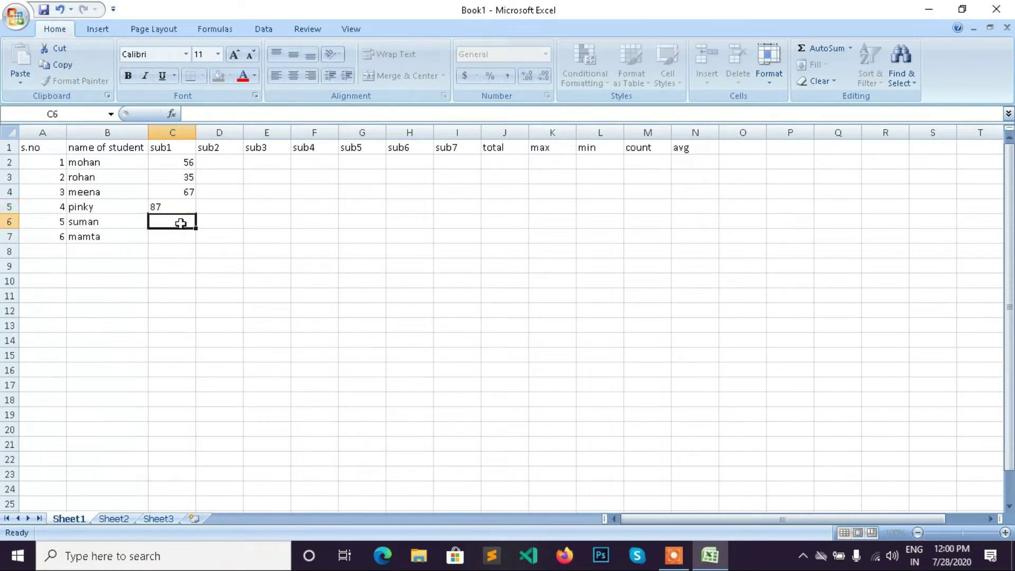
pyautogui.write('67')
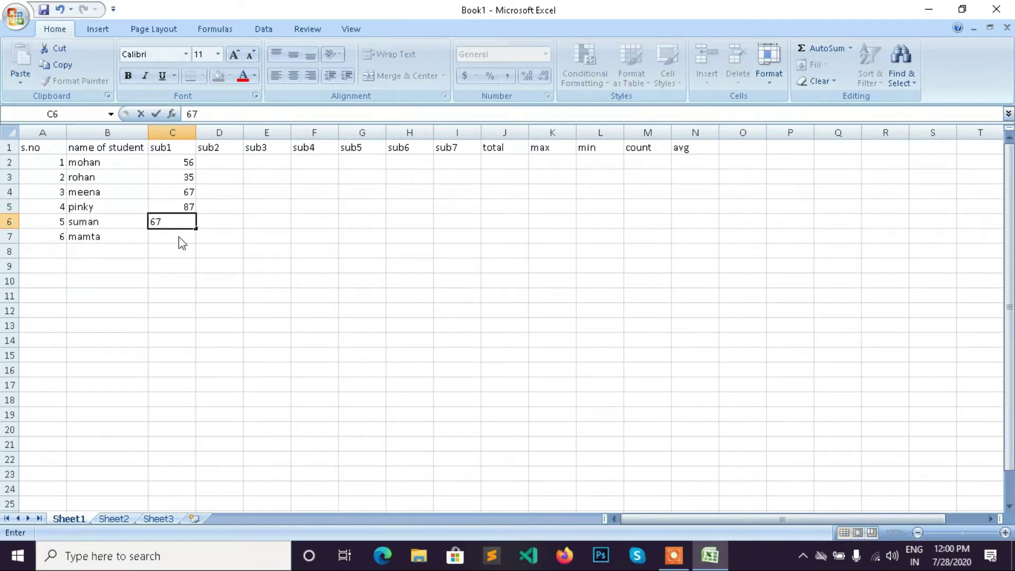
pyautogui.click(177, 238)
pyautogui.write('54')
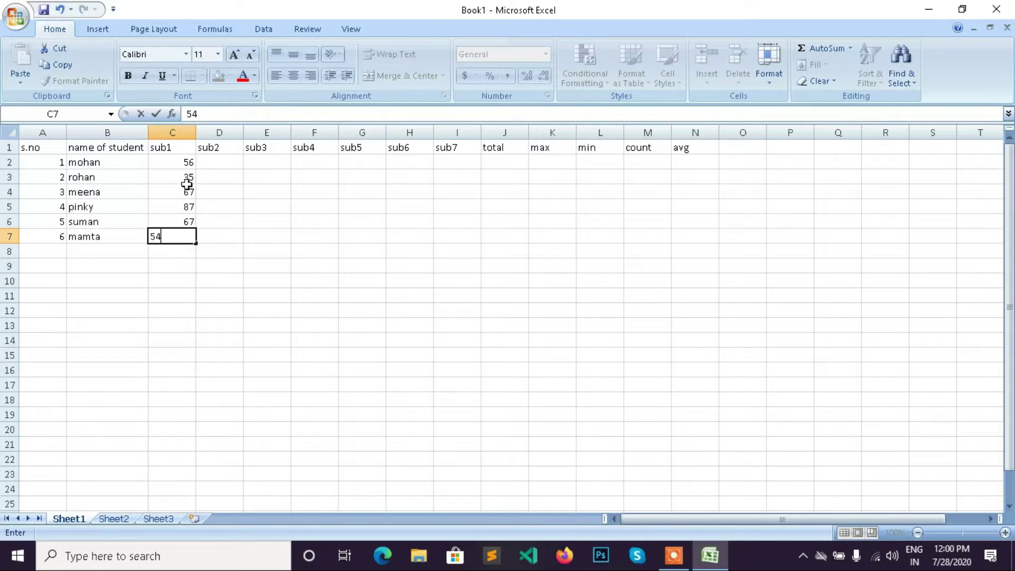
# Enter the first student's sub2 mark, 56, in cell D2
pyautogui.click(214, 162)
pyautogui.write('56')
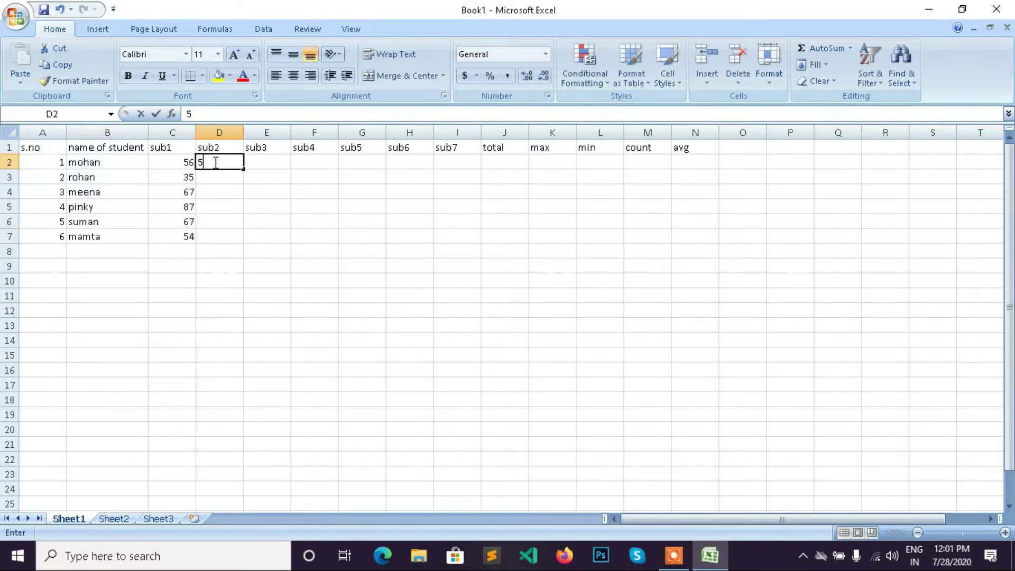
pyautogui.click(218, 180)
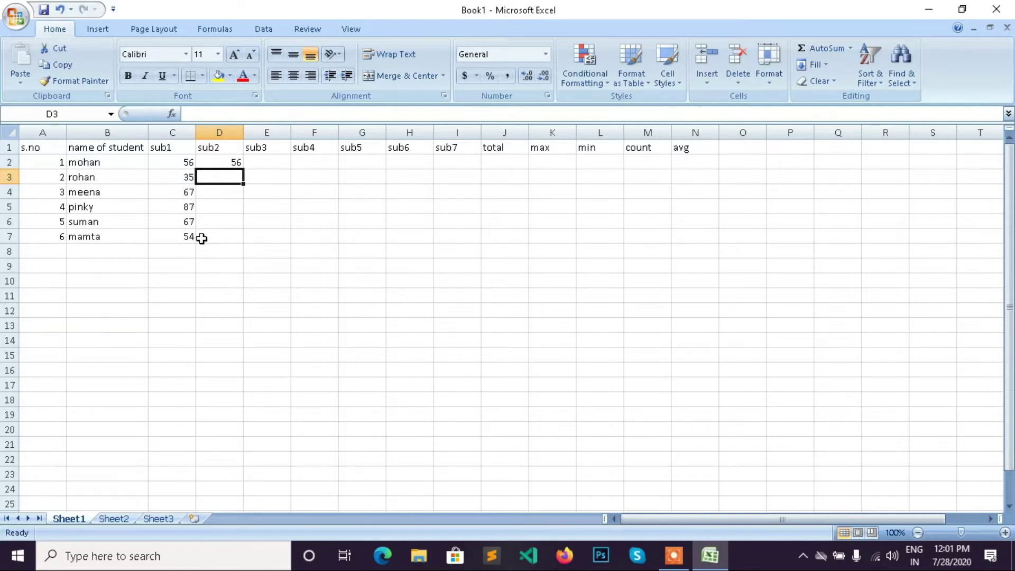
# Delete the marks from cells C2 to C7 of sub1 and from cell D2 of sub2
pyautogui.moveTo(164, 162); pyautogui.dragTo(185, 231)
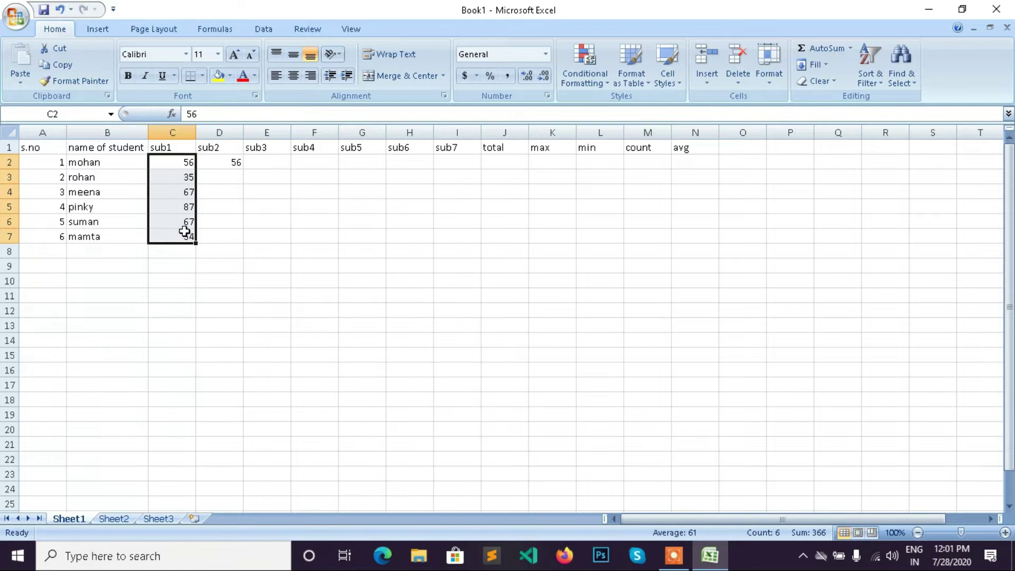
pyautogui.press('Delete')
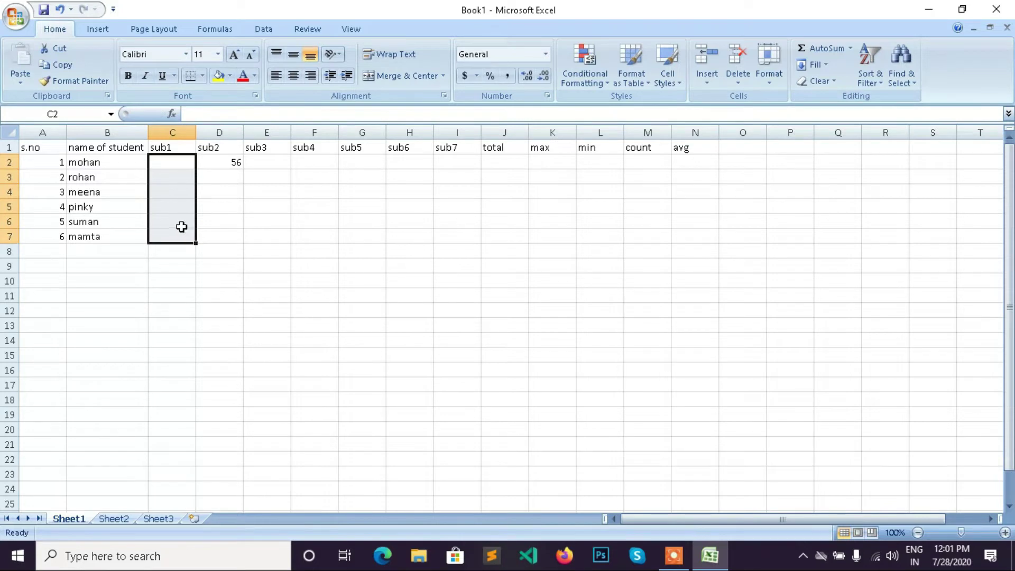
pyautogui.click(238, 162)
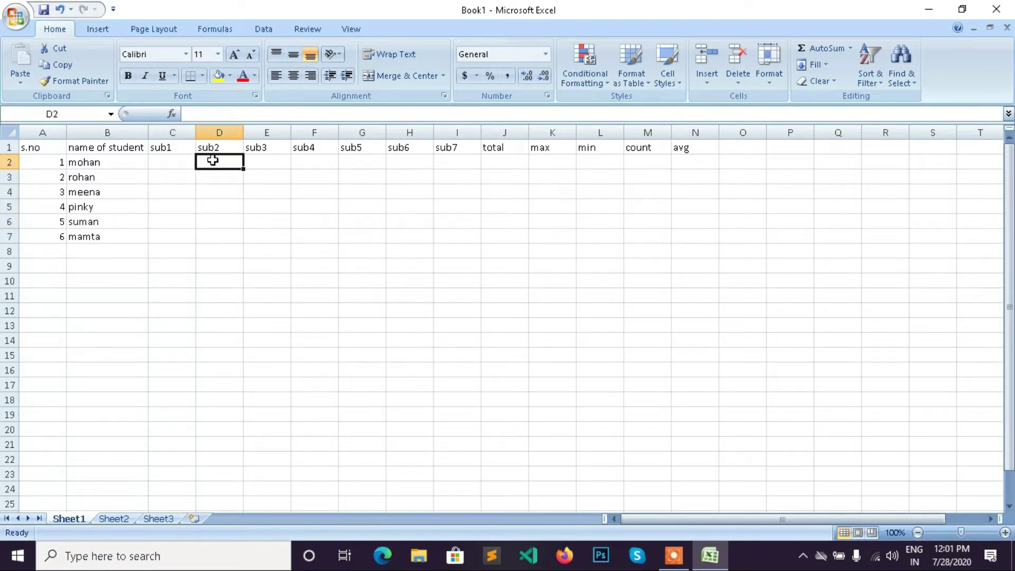
pyautogui.moveTo(153, 142); pyautogui.dragTo(364, 194)
pyautogui.click(168, 150)
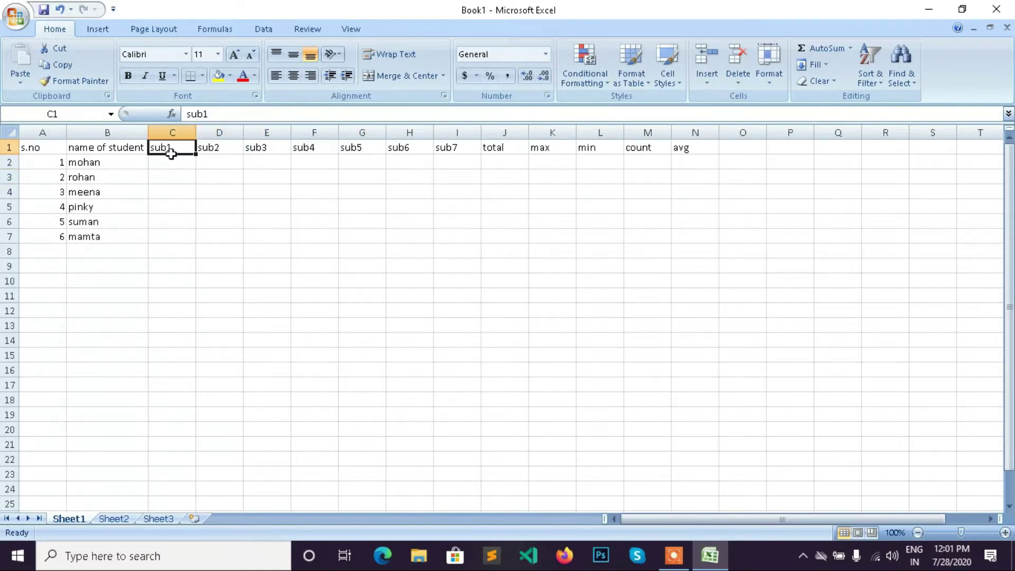
# Select the marks range C2 to I7 and enter the sub1 marks 67, 87, 97, 56, 46 and 67 in C2 to C7
pyautogui.moveTo(166, 158); pyautogui.dragTo(452, 231)
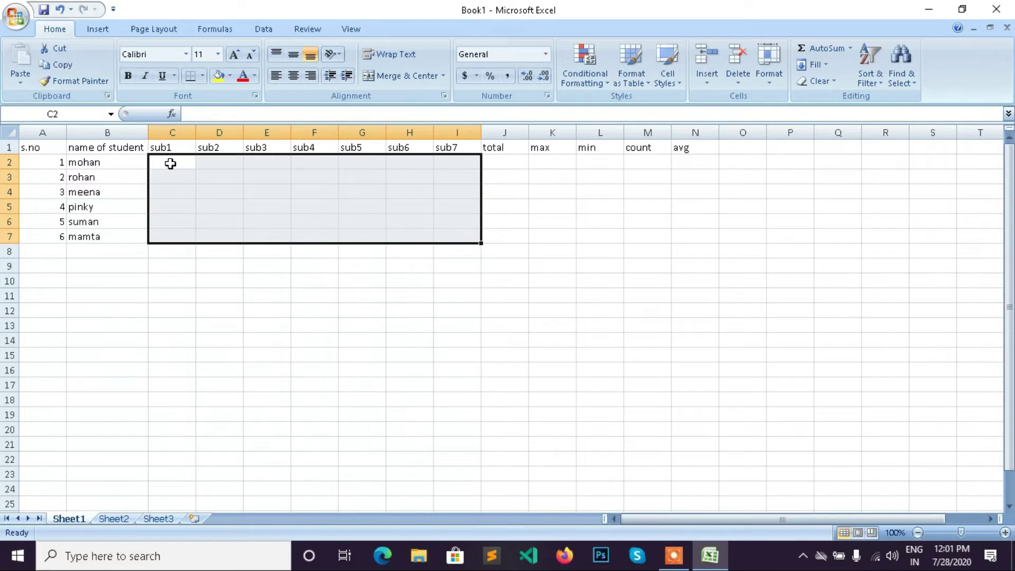
pyautogui.write('67')
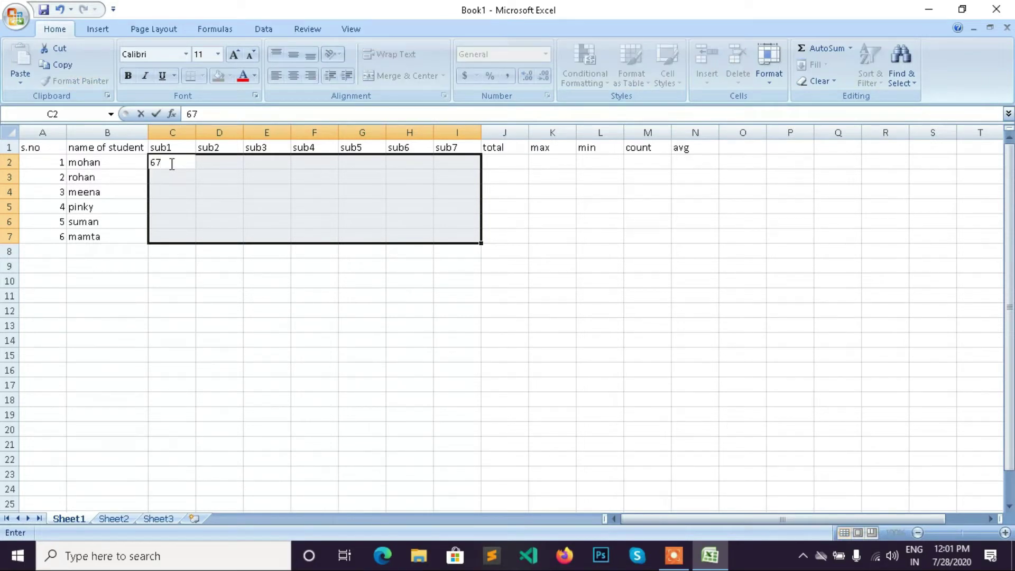
pyautogui.press('Return')
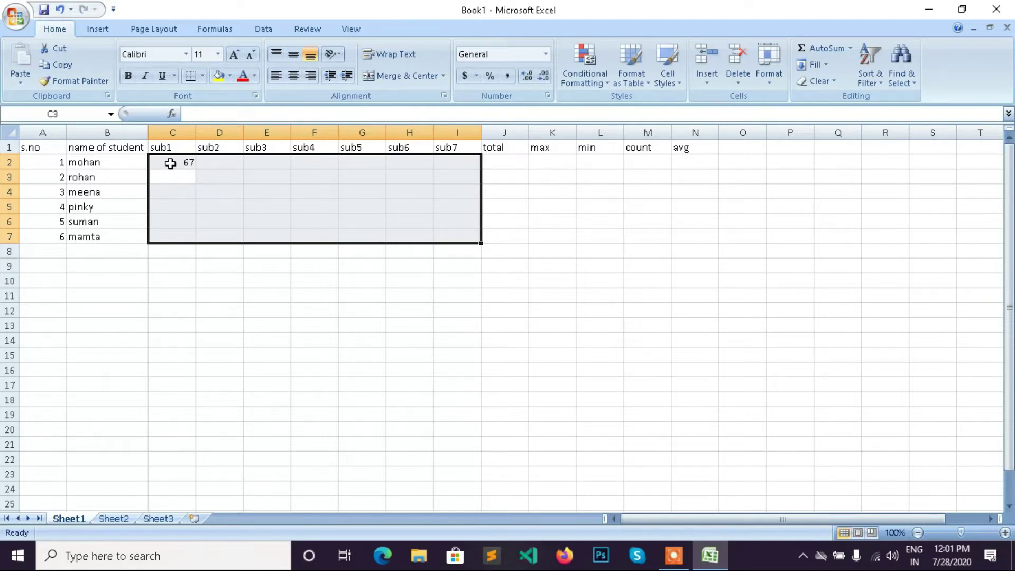
pyautogui.write('87')
pyautogui.press('Return')
pyautogui.write('97')
pyautogui.press('Return')
pyautogui.write('56')
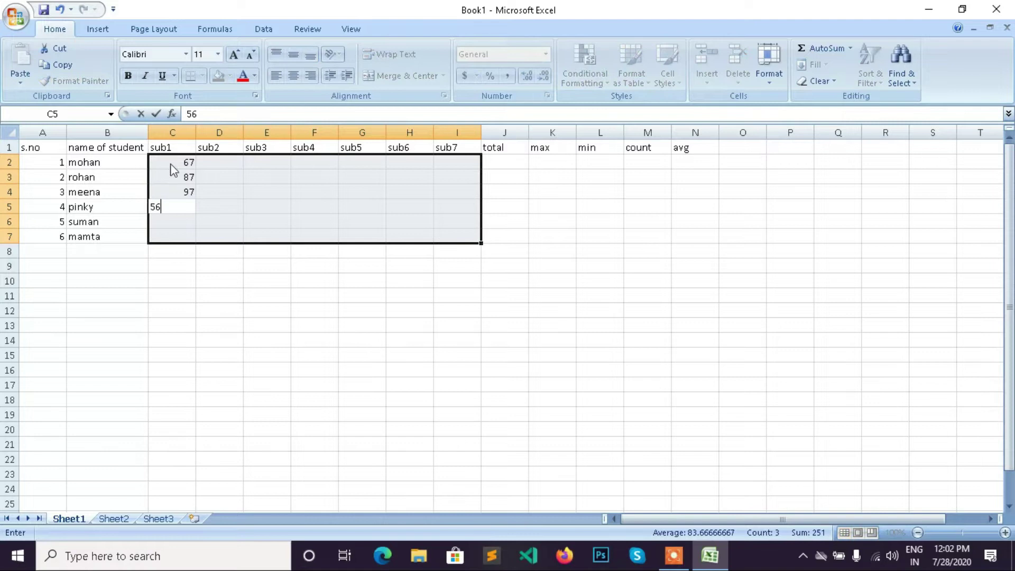
pyautogui.press('Return')
pyautogui.write('46')
pyautogui.press('Return')
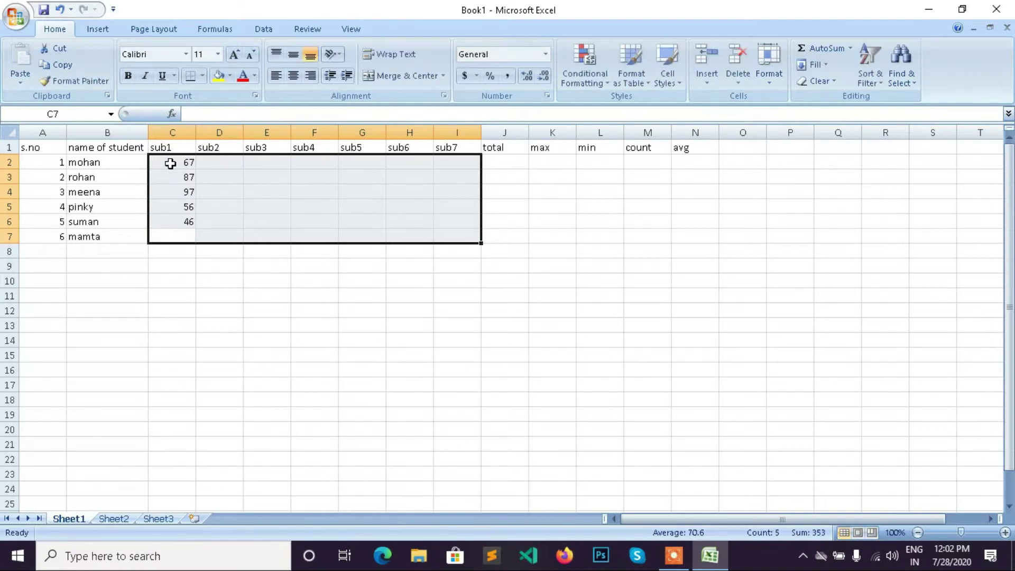
pyautogui.write('67')
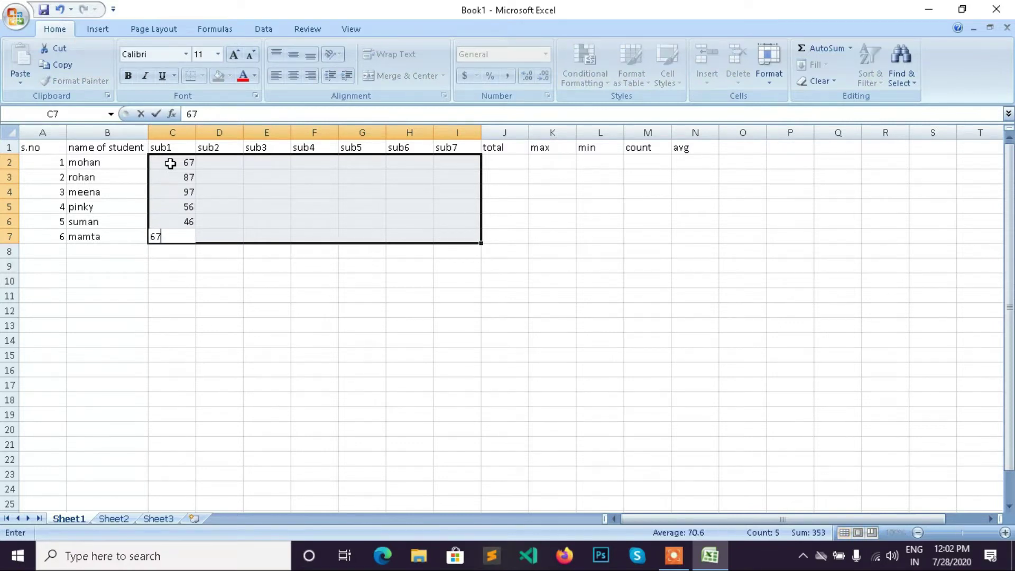
pyautogui.press('Return')
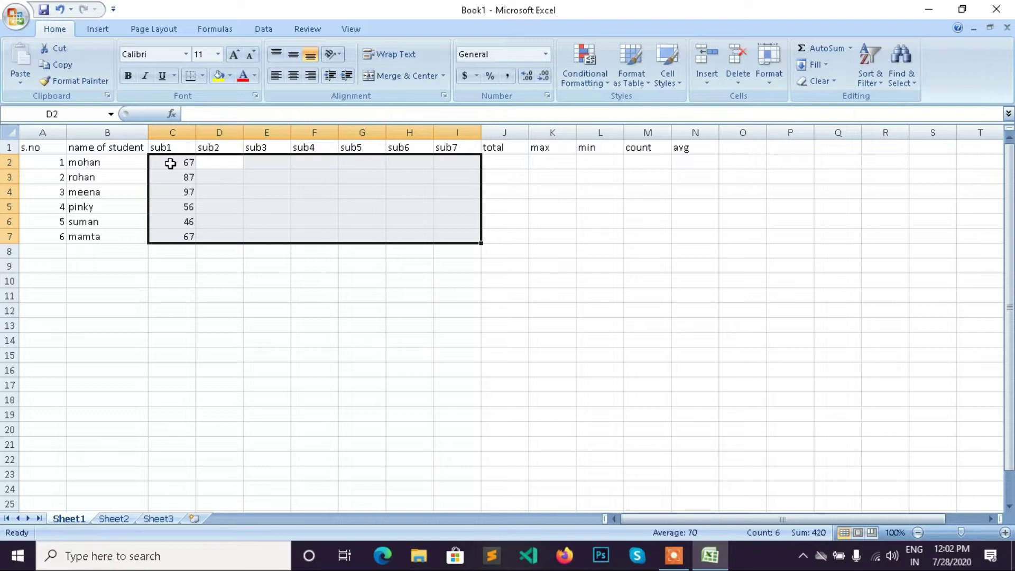
# Enter the sub2 marks 65, 67, 89, 90, 45 and 67 in cells D2 to D7
pyautogui.write('65')
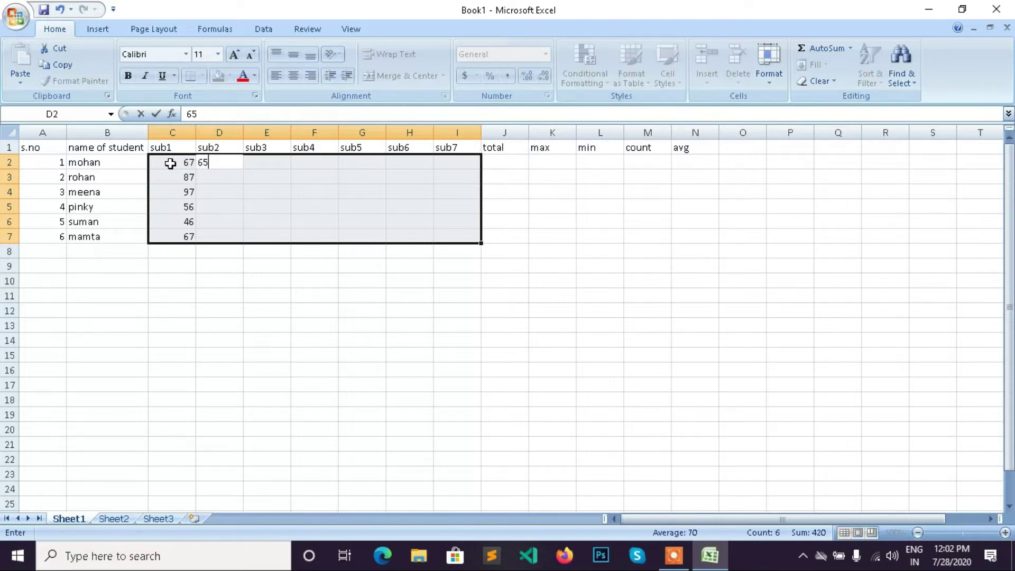
pyautogui.press('Return')
pyautogui.write('67')
pyautogui.press('Return')
pyautogui.write('89')
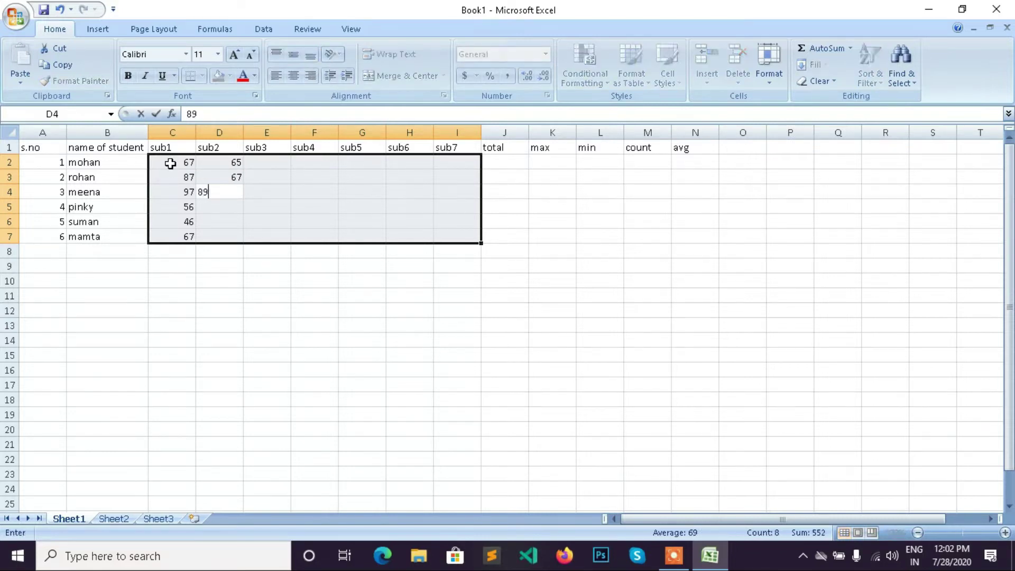
pyautogui.press('Return')
pyautogui.write('90')
pyautogui.press('Return')
pyautogui.write('4')
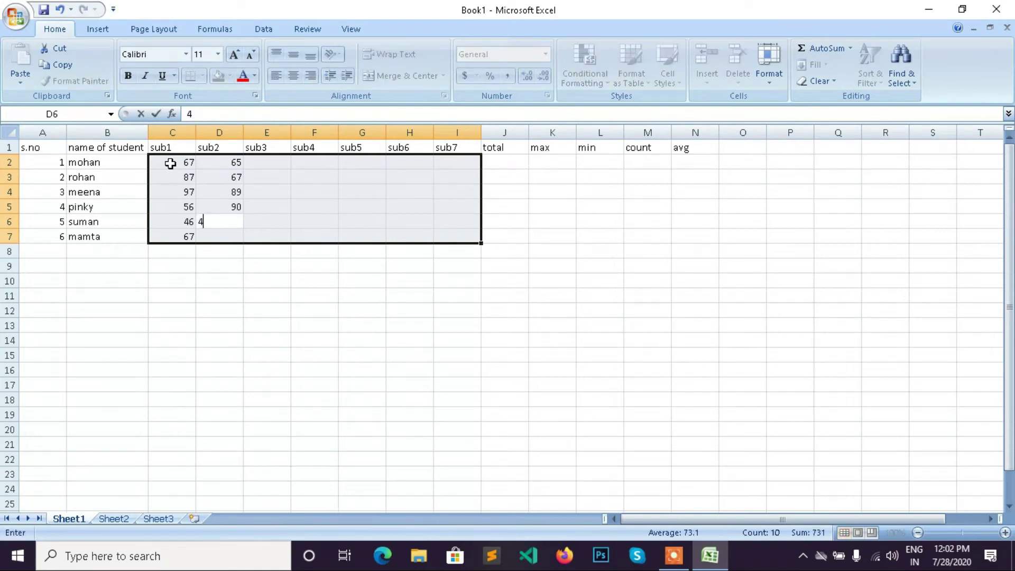
pyautogui.write('5')
pyautogui.press('Return')
pyautogui.write('67')
pyautogui.press('Return')
# Fill in the sub3 to sub7 marks in cells E2 to I7, starting with 78 in E2 and ending with 87 in I7
pyautogui.write('789')
pyautogui.press('BackSpace')
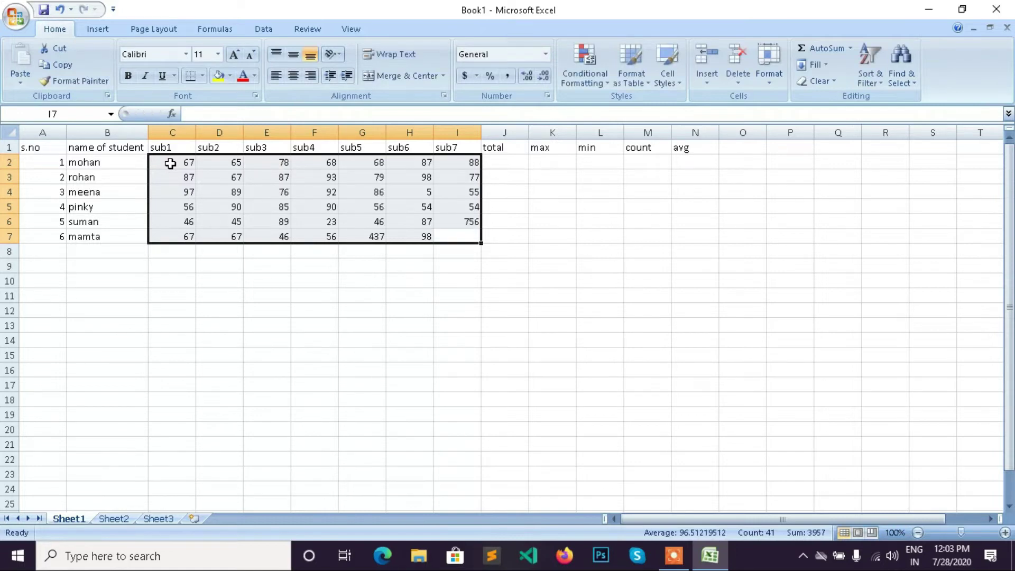
pyautogui.write('87')
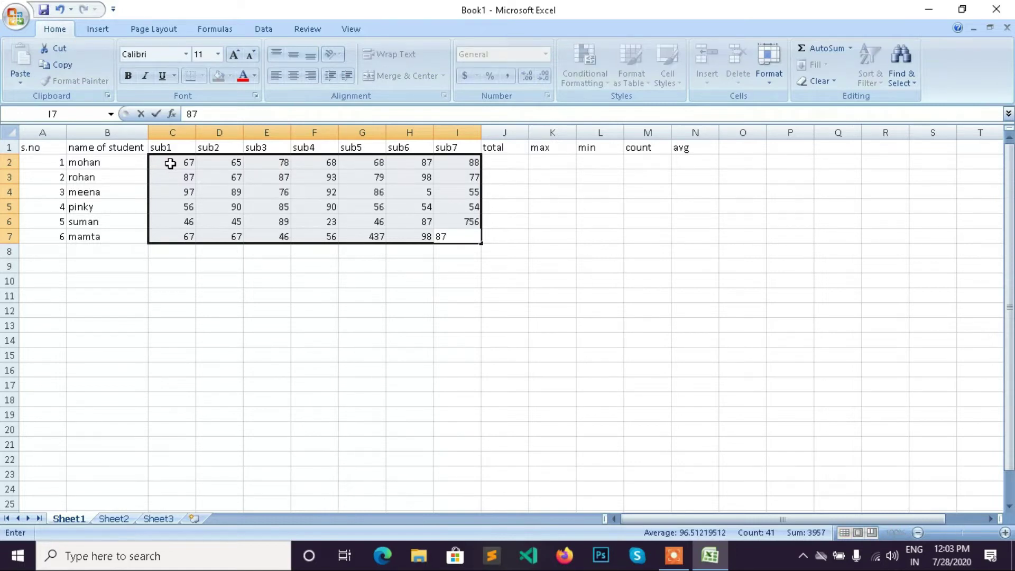
pyautogui.press('Return')
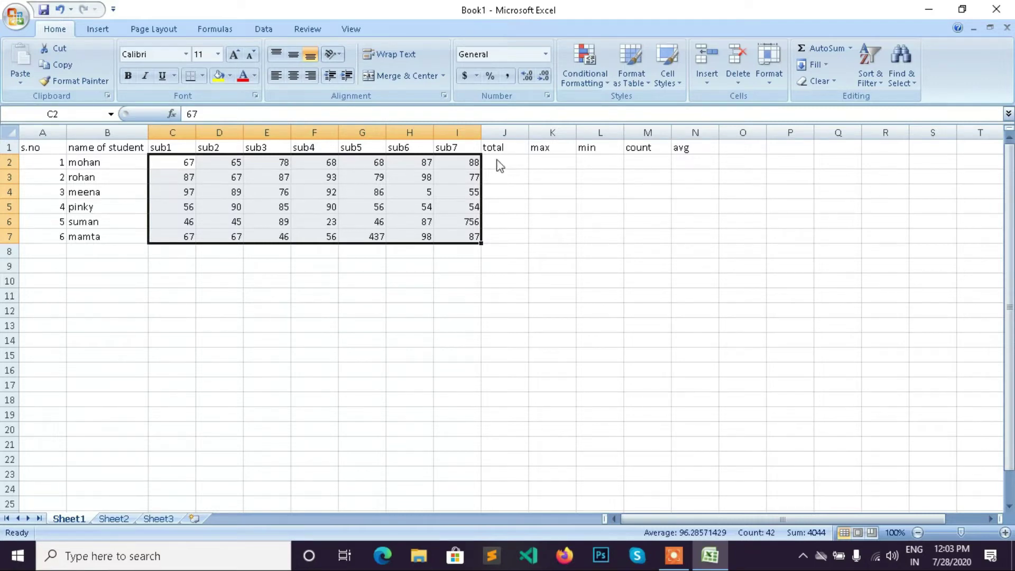
# Total the first student's marks in C2 to I2 with AutoSum
pyautogui.click(191, 162)
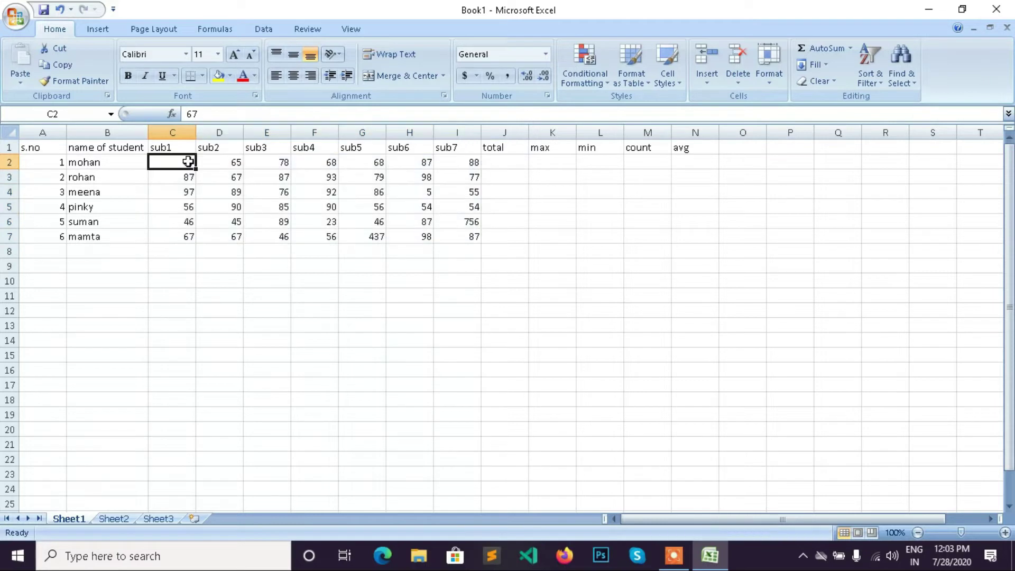
pyautogui.click(232, 162)
pyautogui.click(275, 161)
pyautogui.click(457, 163)
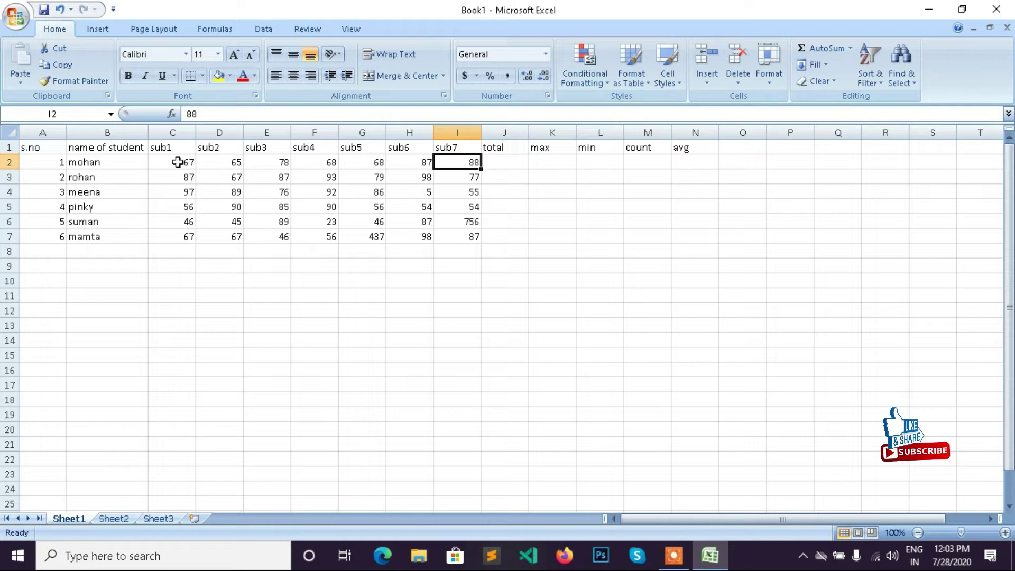
pyautogui.moveTo(182, 161); pyautogui.dragTo(464, 165)
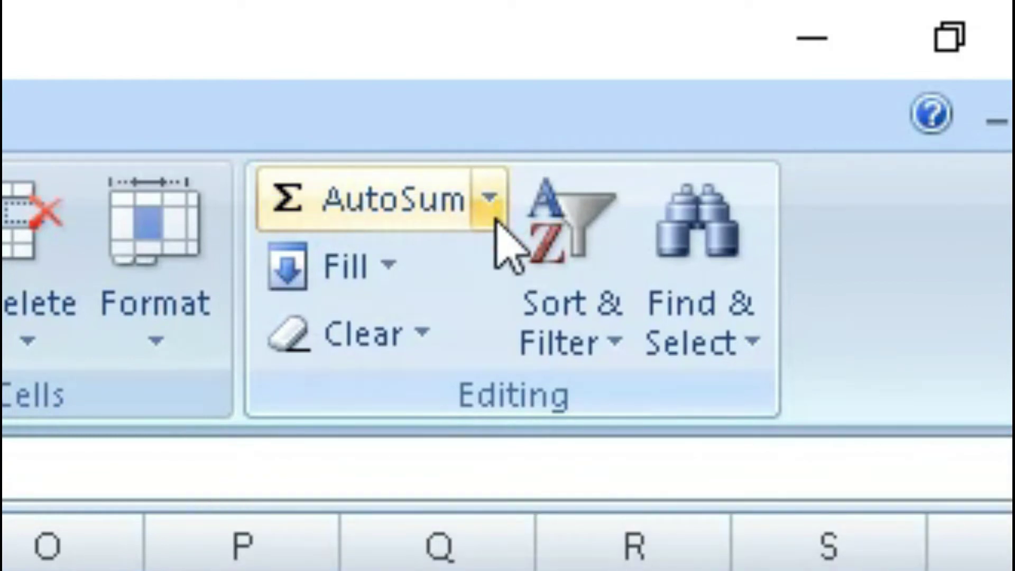
pyautogui.click(431, 195)
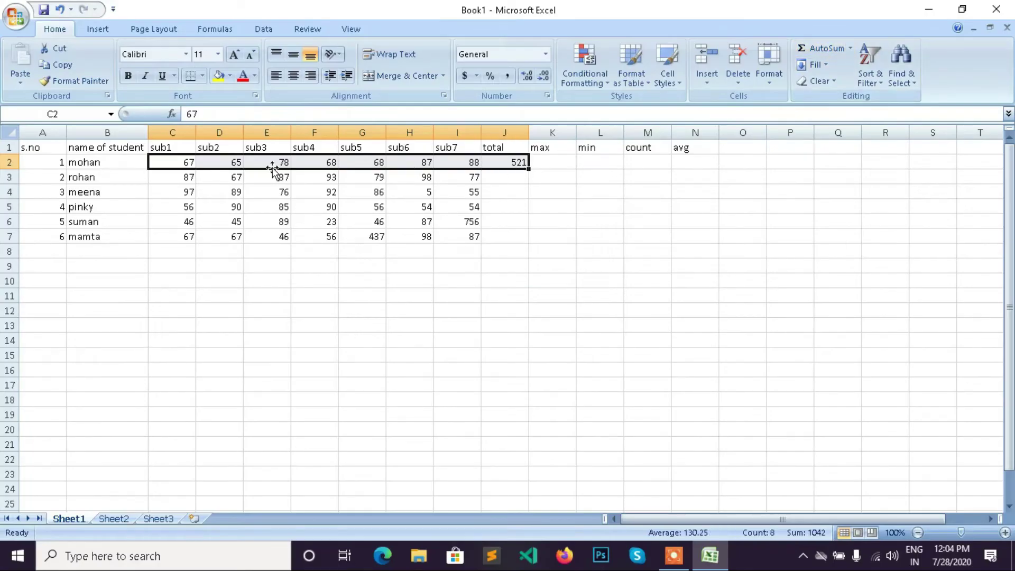
# Clear the total in J2 and enter the addition formula =C2+D2+E2+F2+G2+H2+I2 in its place
pyautogui.click(521, 164)
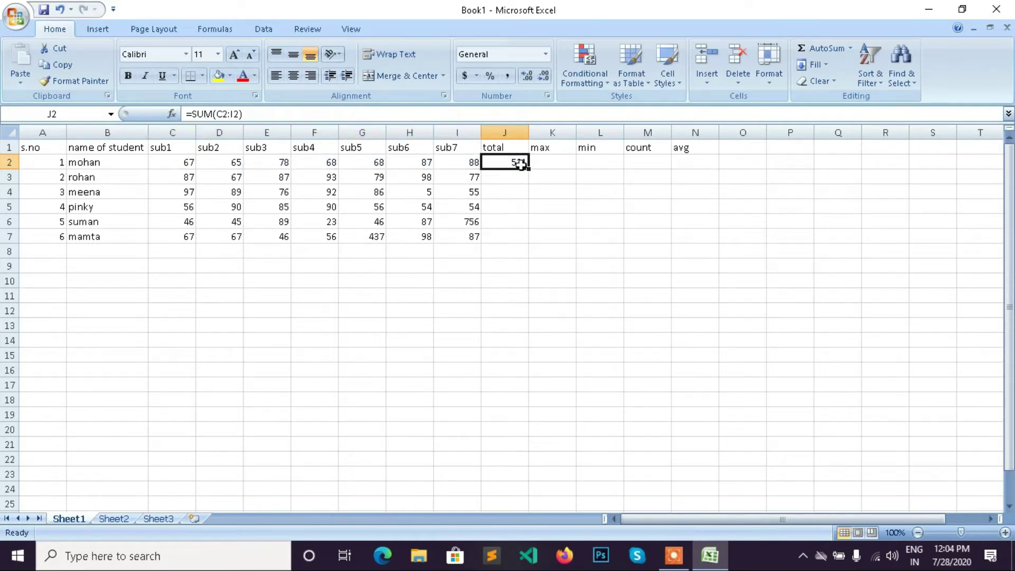
pyautogui.press('Delete')
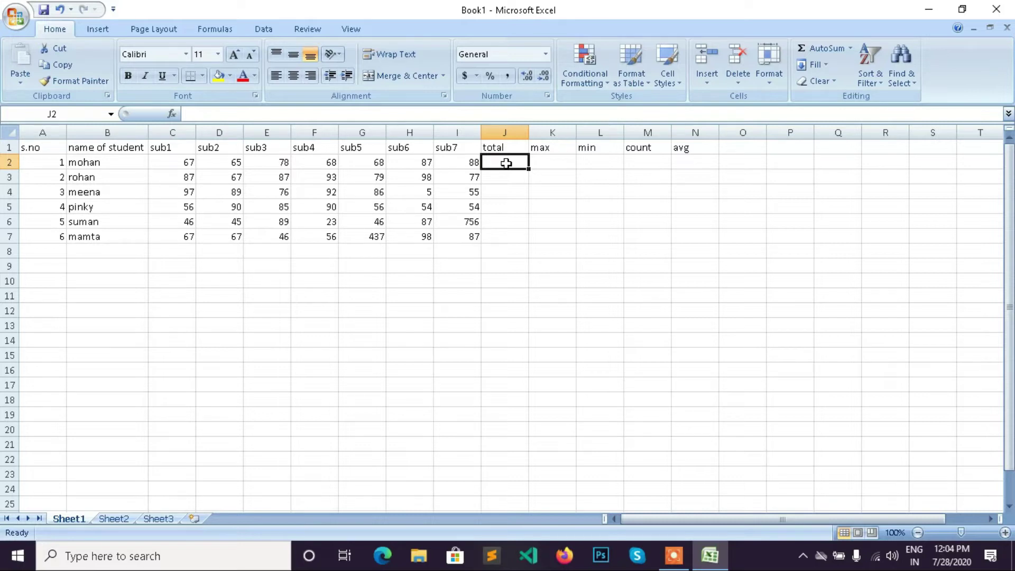
pyautogui.write('=')
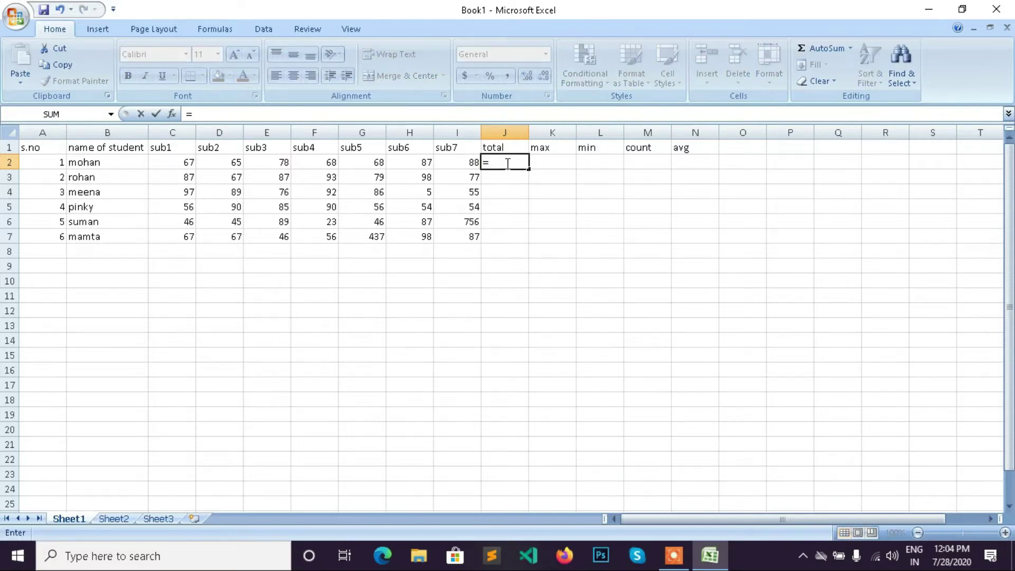
pyautogui.click(185, 162)
pyautogui.write('+')
pyautogui.click(221, 161)
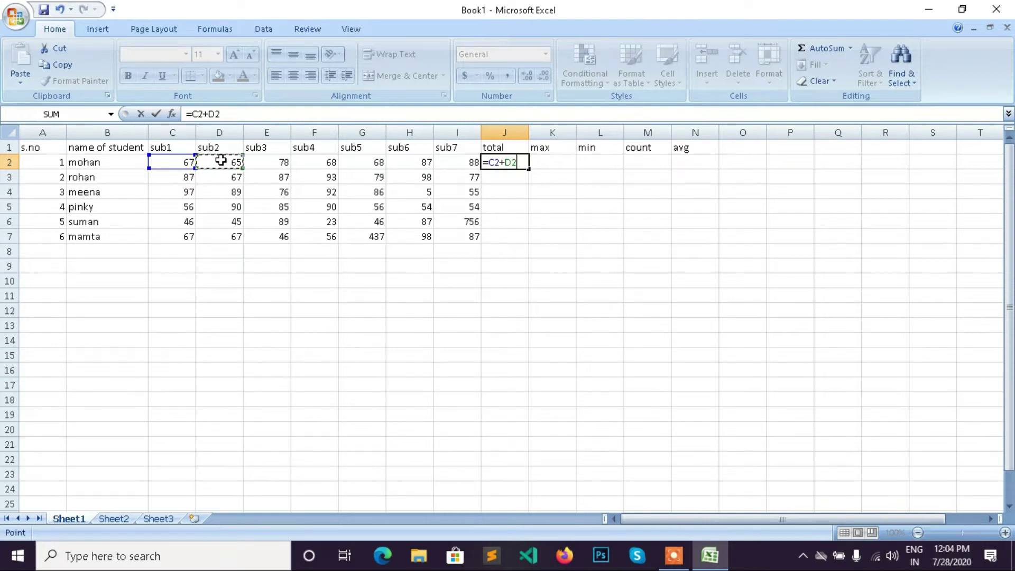
pyautogui.write('+')
pyautogui.click(265, 162)
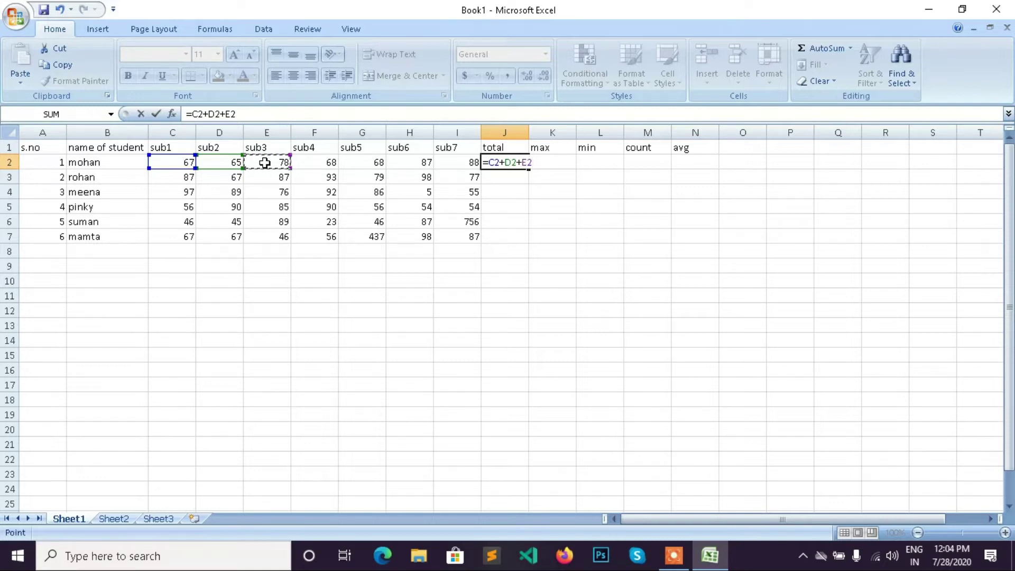
pyautogui.write('+')
pyautogui.click(329, 162)
pyautogui.write('+')
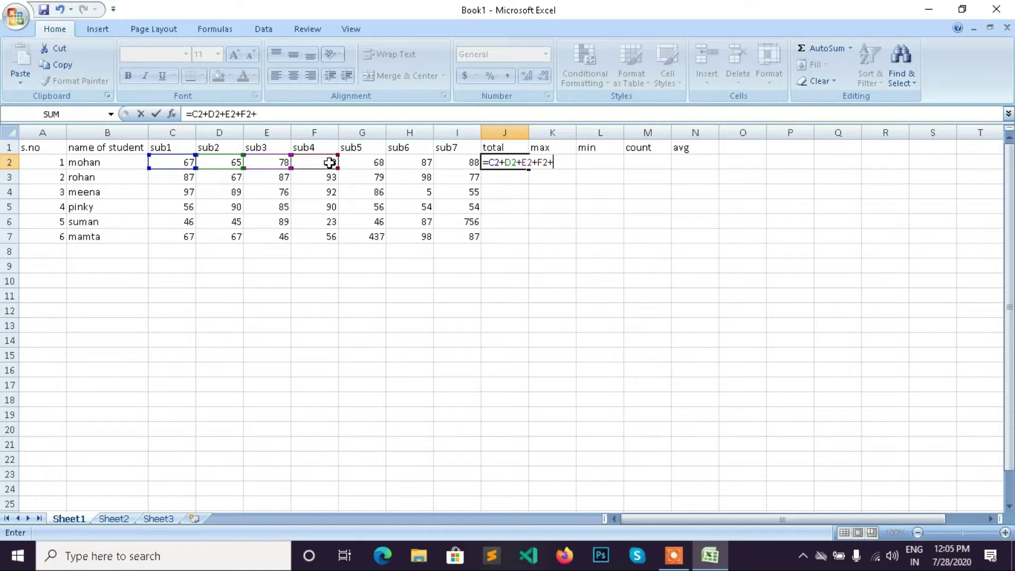
pyautogui.click(363, 163)
pyautogui.write('+')
pyautogui.click(417, 161)
pyautogui.write('+')
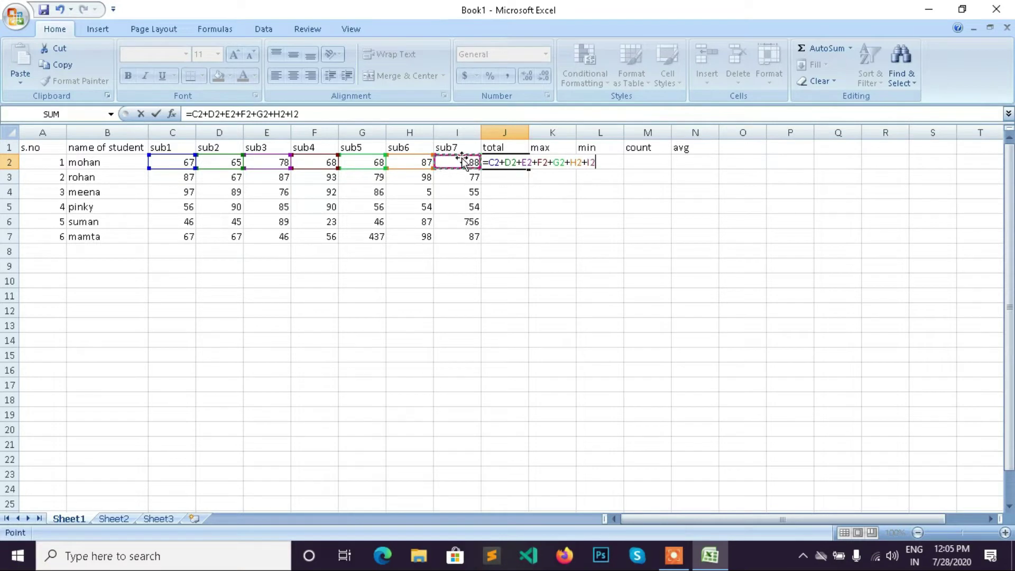
pyautogui.click(455, 165)
pyautogui.press('Return')
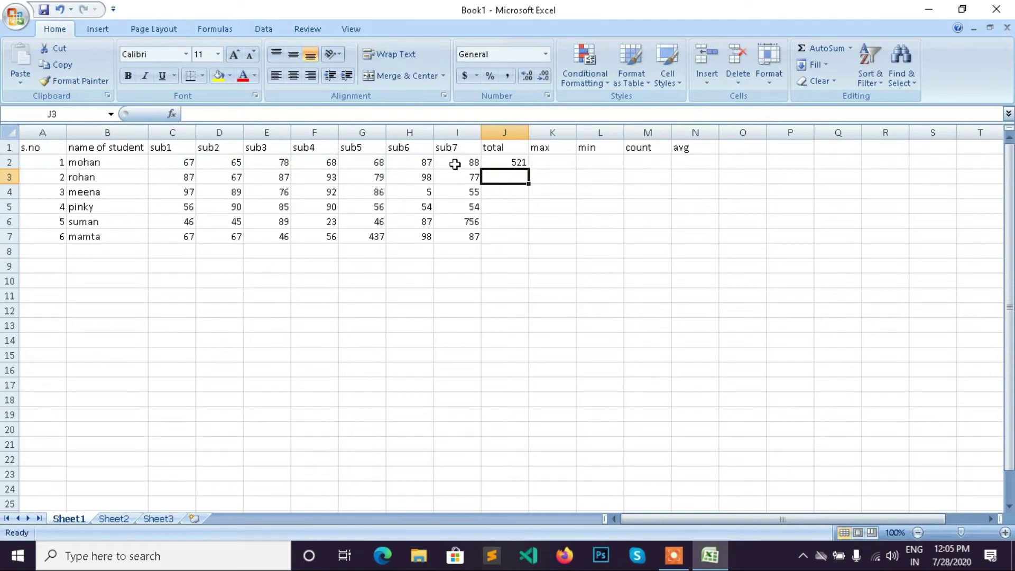
# Replace the addition formula in J2 with the AutoSum formula =SUM(C2:I2) for the first student's total
pyautogui.click(507, 161)
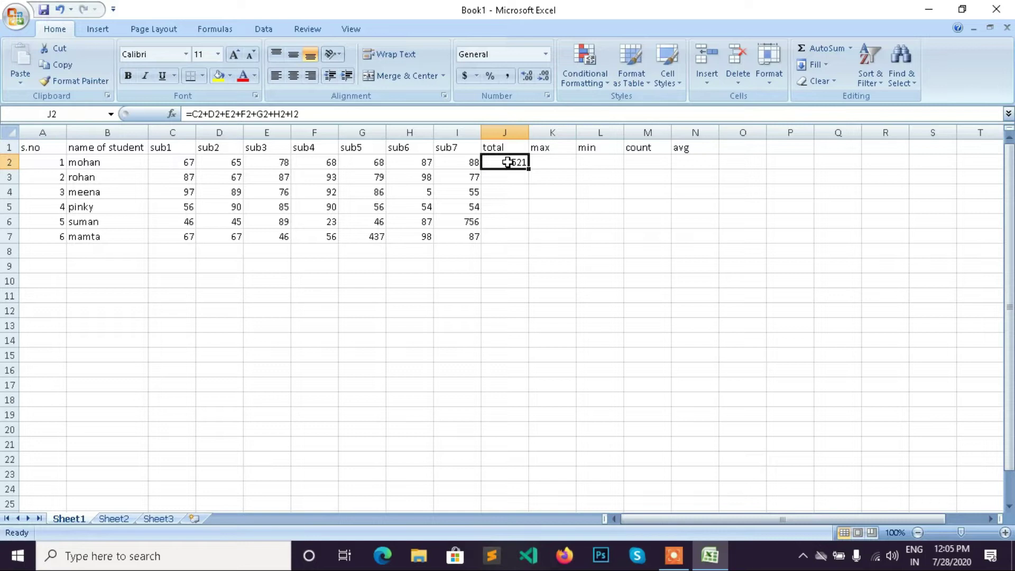
pyautogui.press('Delete')
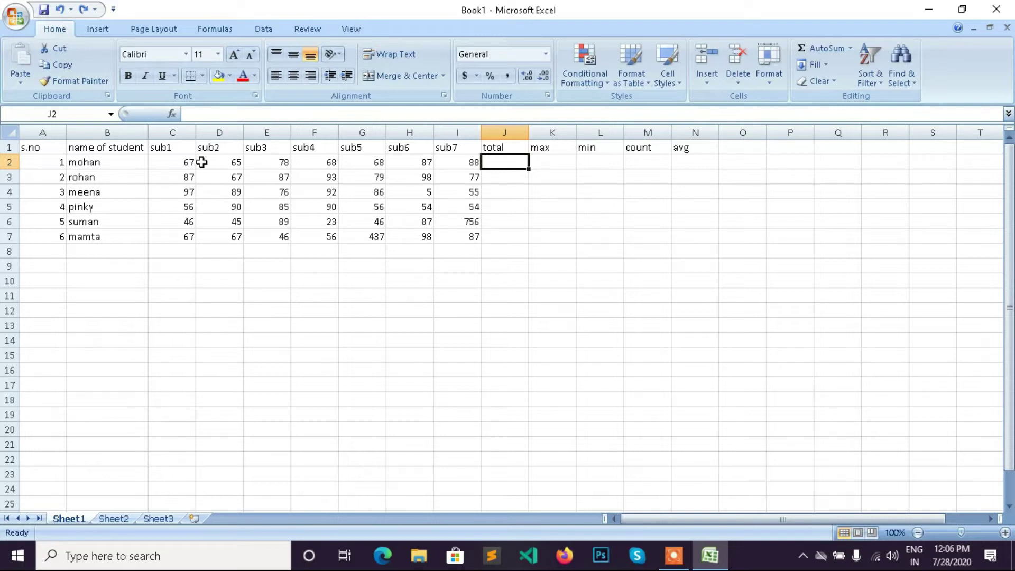
pyautogui.press('alt')
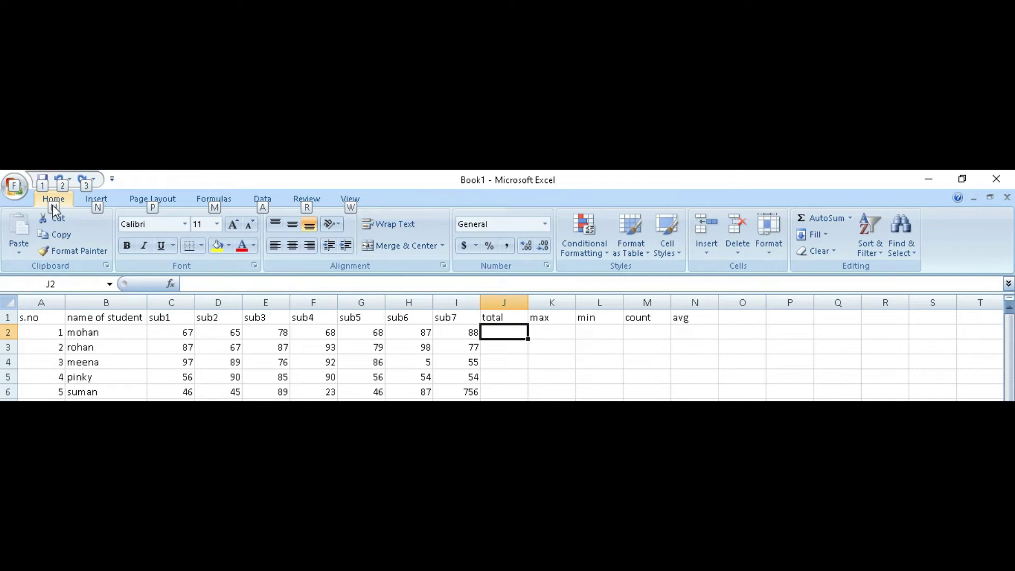
pyautogui.press('h')
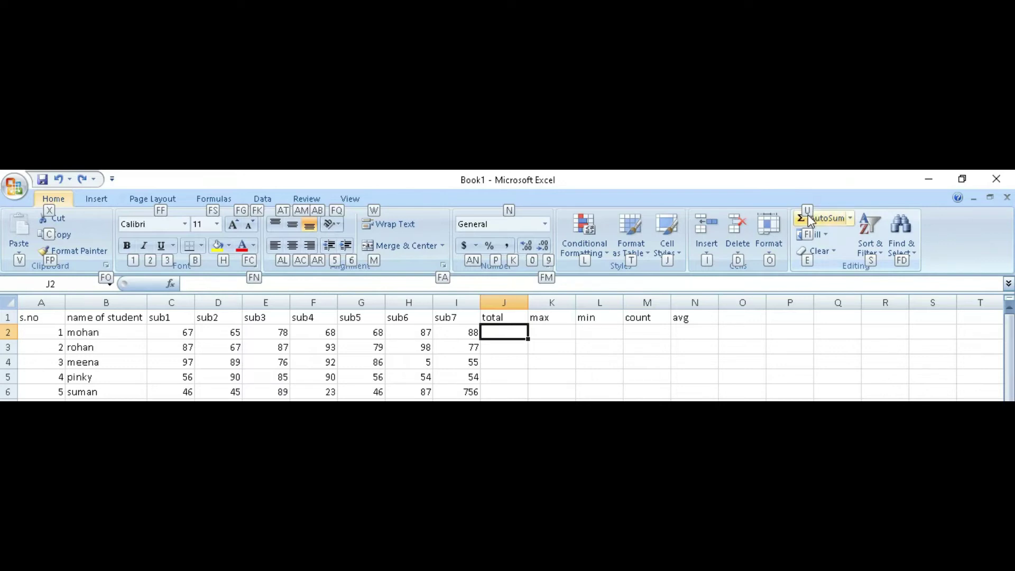
pyautogui.press('u')
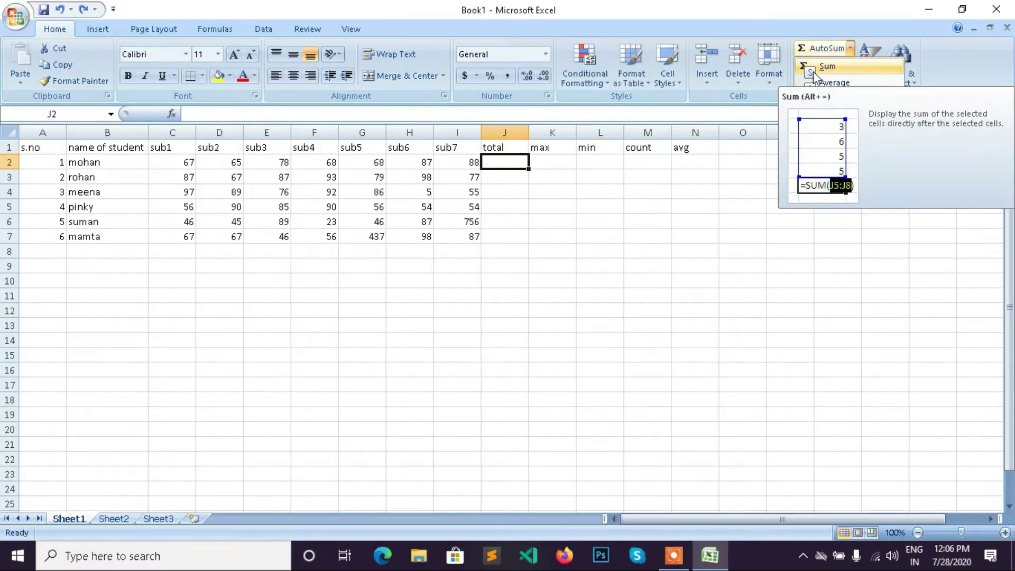
pyautogui.click(813, 72)
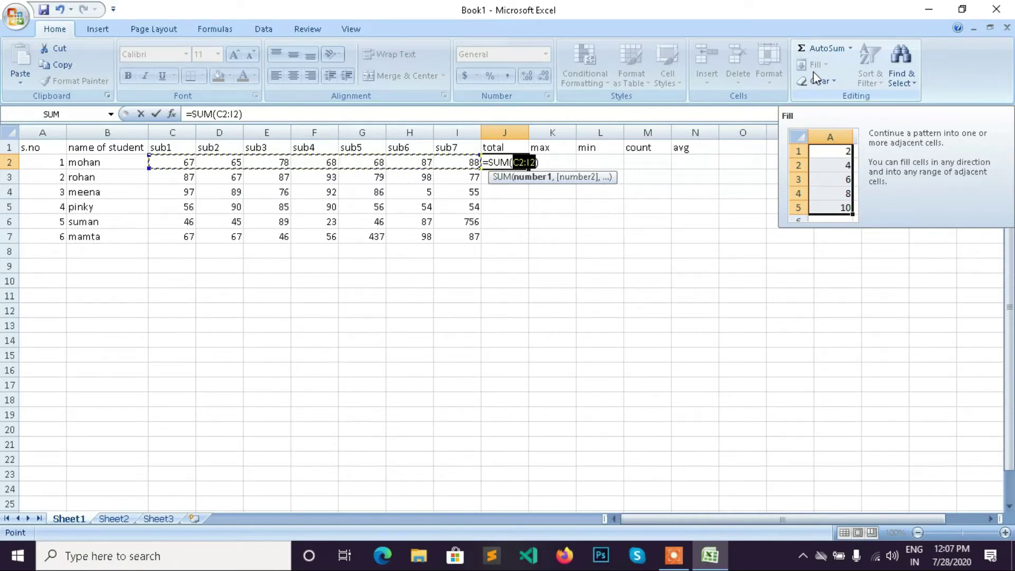
pyautogui.press('Return')
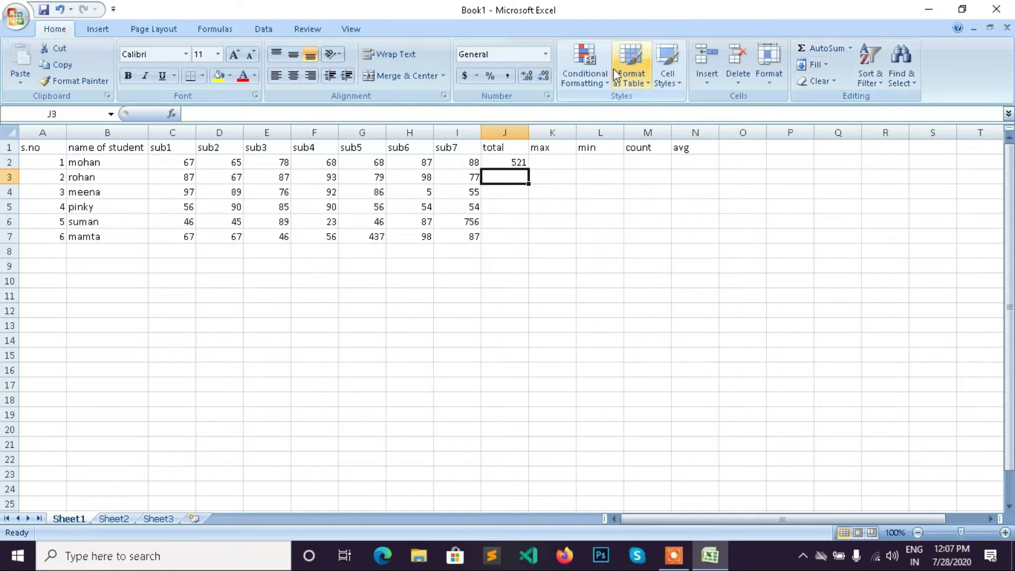
# Fill the total formula from J2 down to J7 for the other students and undo the fill
pyautogui.click(513, 162)
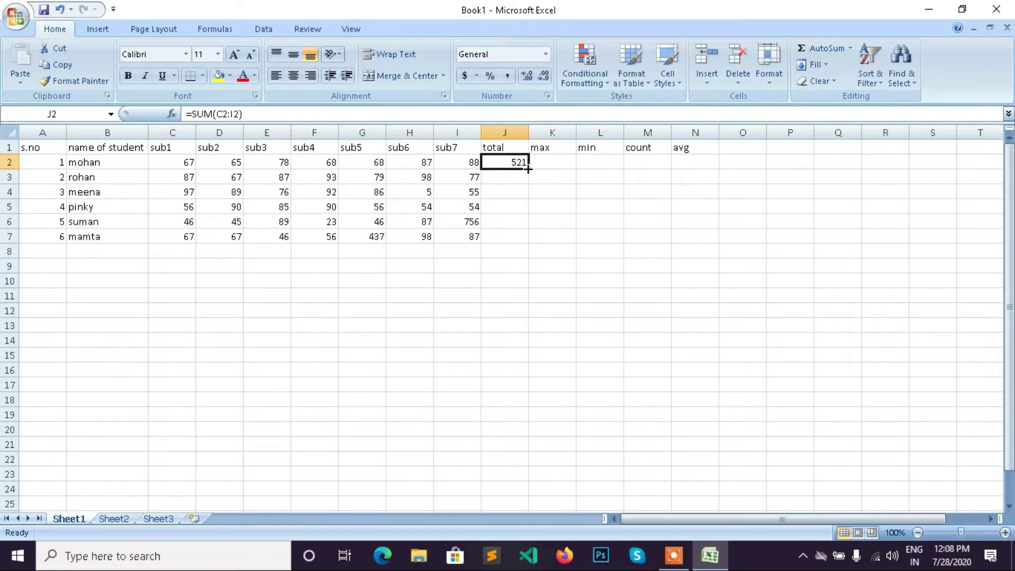
pyautogui.moveTo(528, 170); pyautogui.dragTo(524, 242)
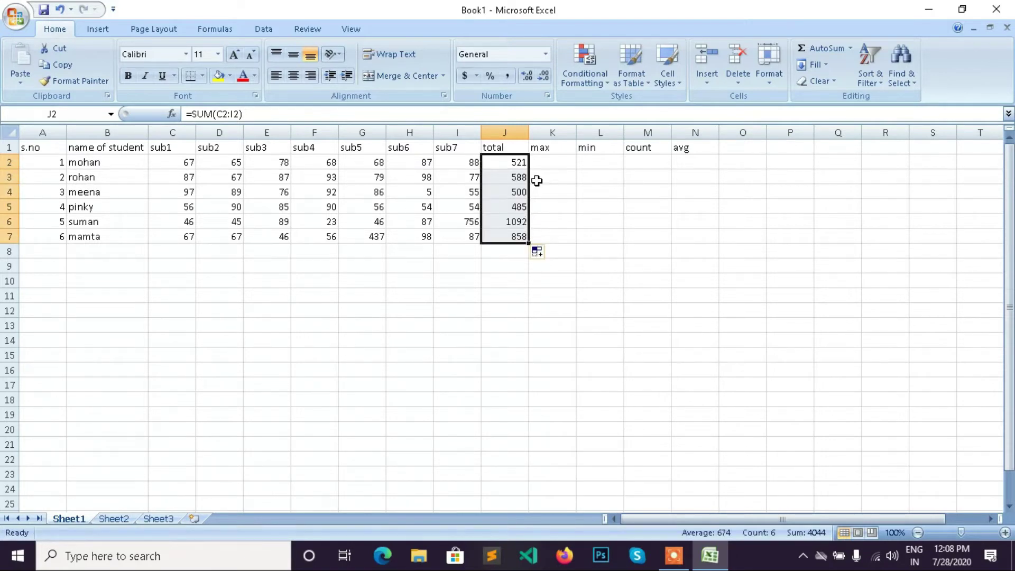
pyautogui.hotkey('ctrl', 'z')
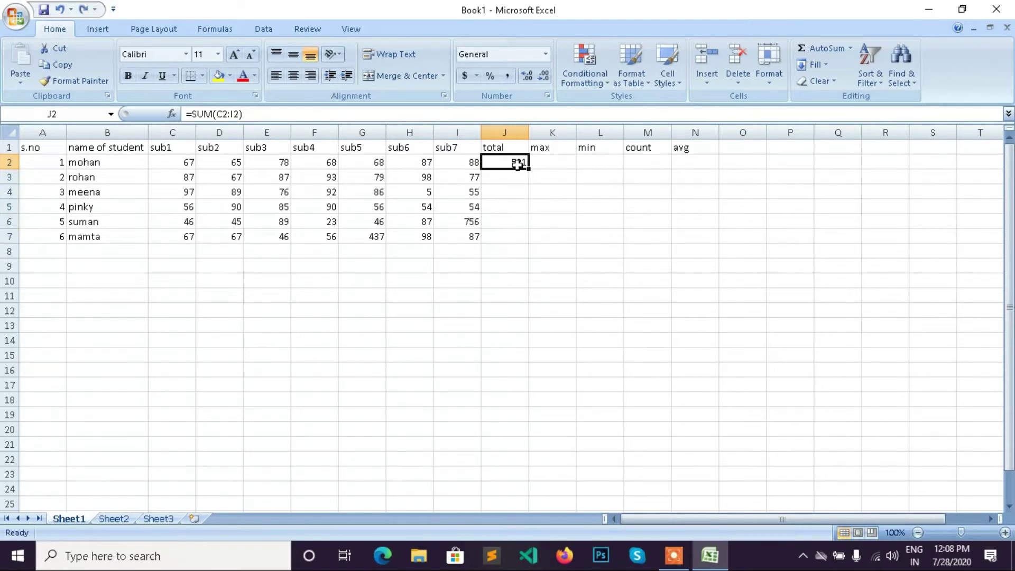
# Fill the total formula from J2 down through J7 for the remaining students
pyautogui.moveTo(519, 161); pyautogui.dragTo(505, 233)
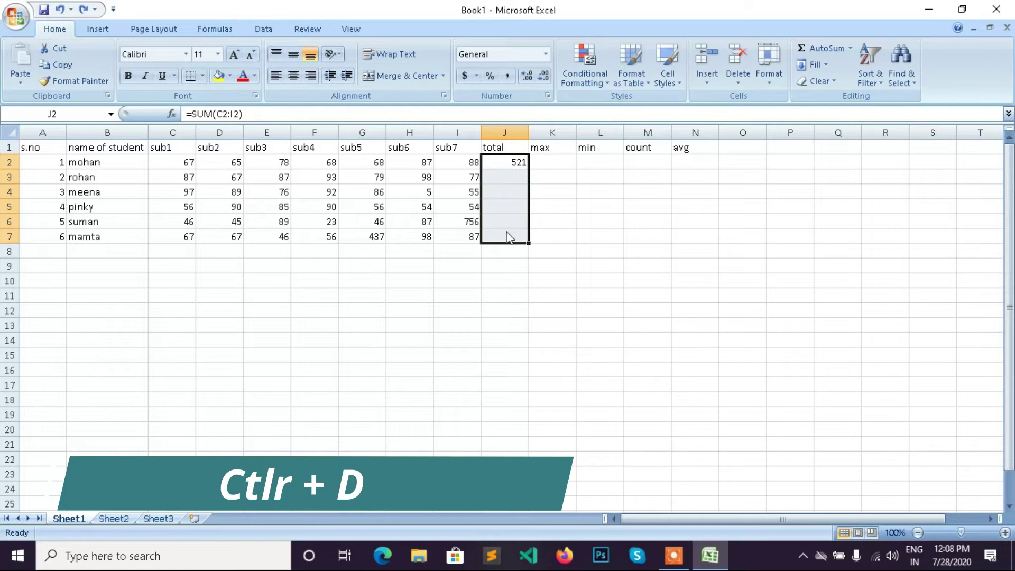
pyautogui.hotkey('ctrl', 'd')
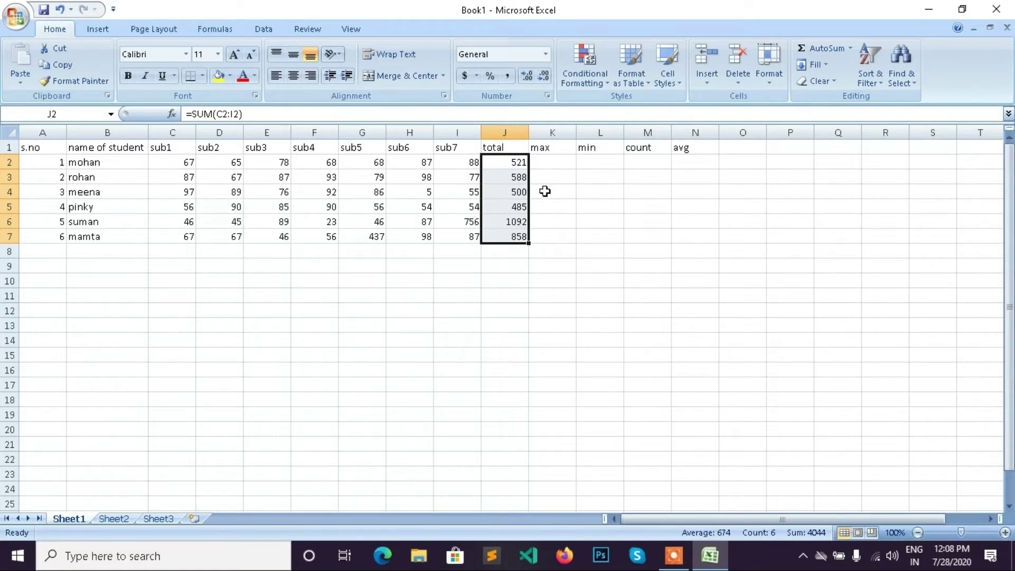
# Enter the AutoSum Max formula =MAX(C2:I2) in K2, limiting its range to the first student's seven subject marks
pyautogui.click(543, 162)
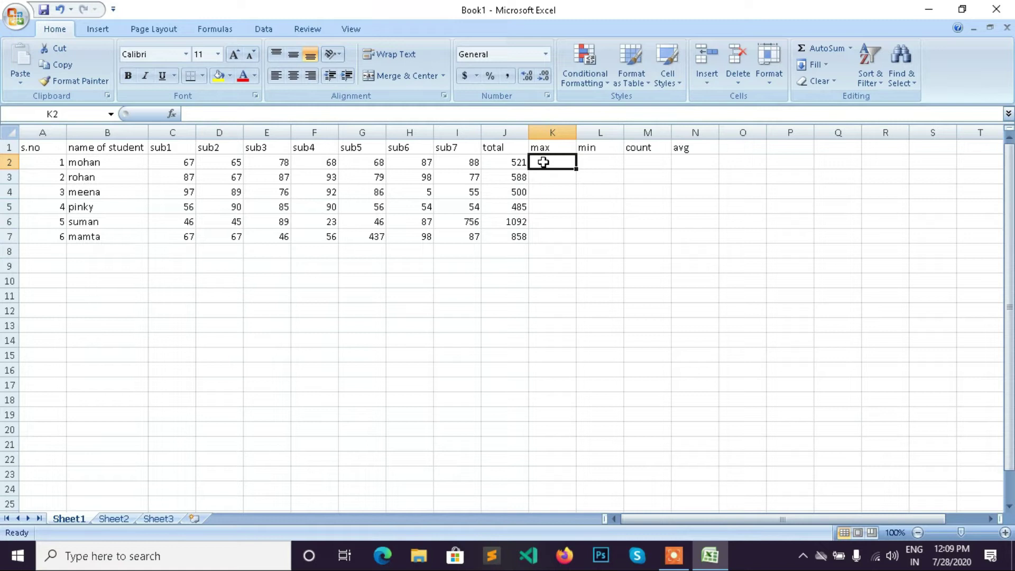
pyautogui.click(850, 48)
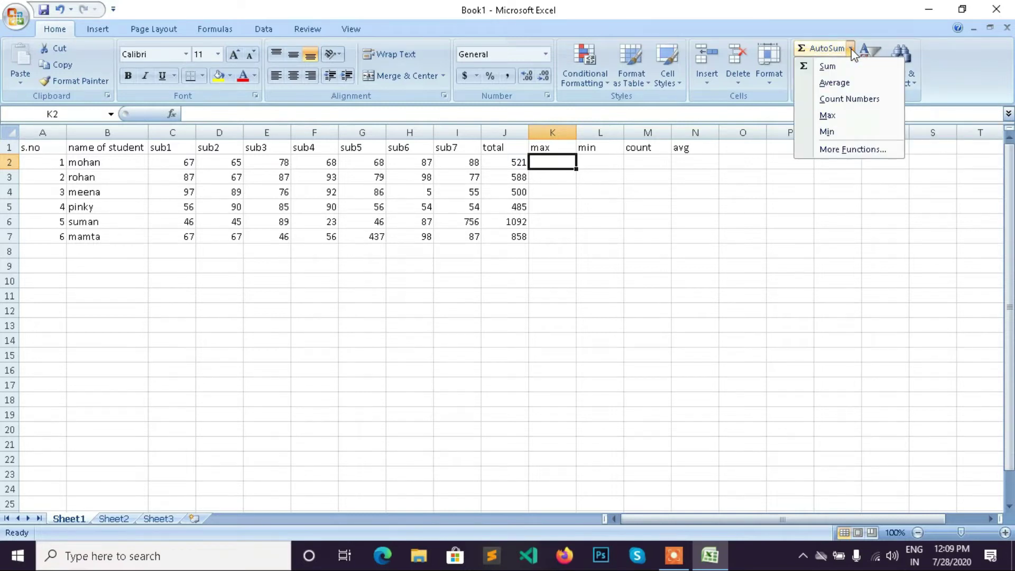
pyautogui.click(830, 116)
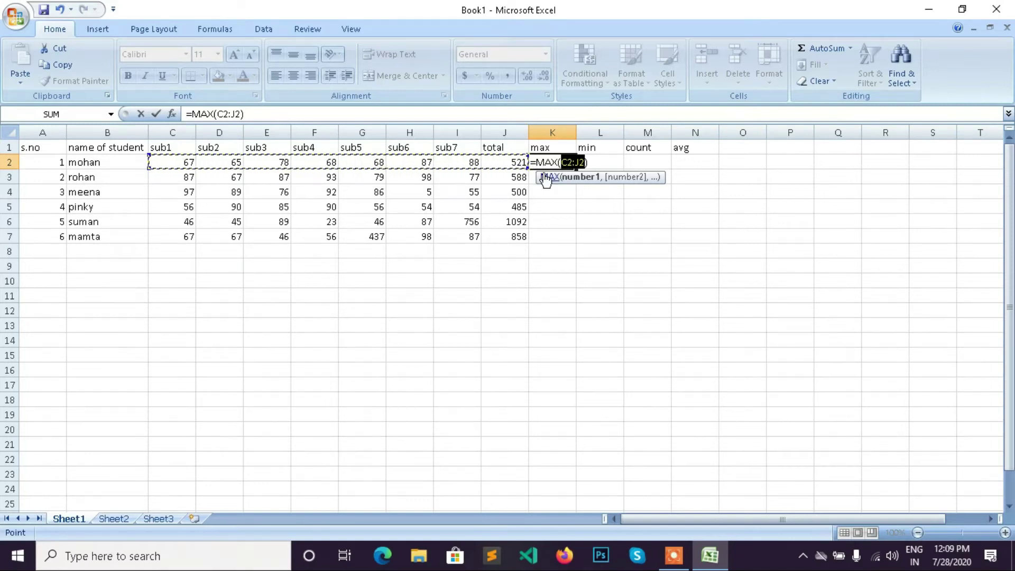
pyautogui.click(516, 157)
pyautogui.moveTo(515, 156); pyautogui.dragTo(491, 156)
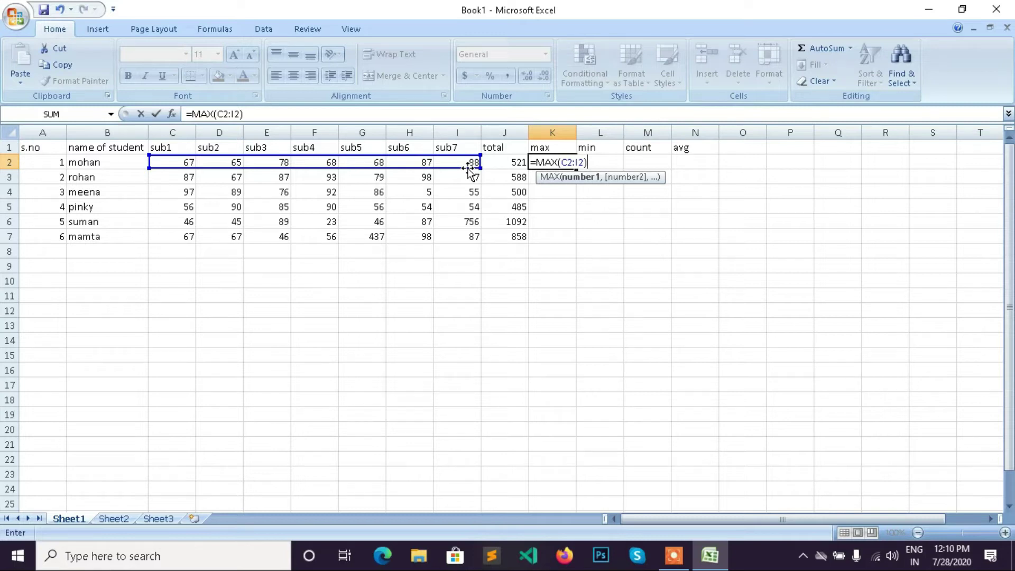
pyautogui.press('Return')
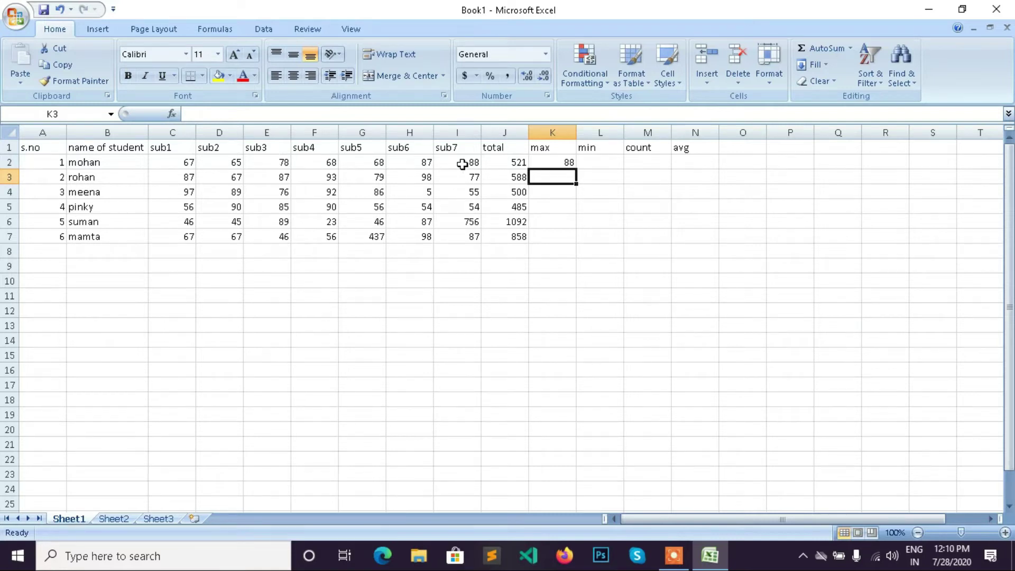
# Fill the max formula from K2 down to K7 and undo the fill
pyautogui.click(560, 161)
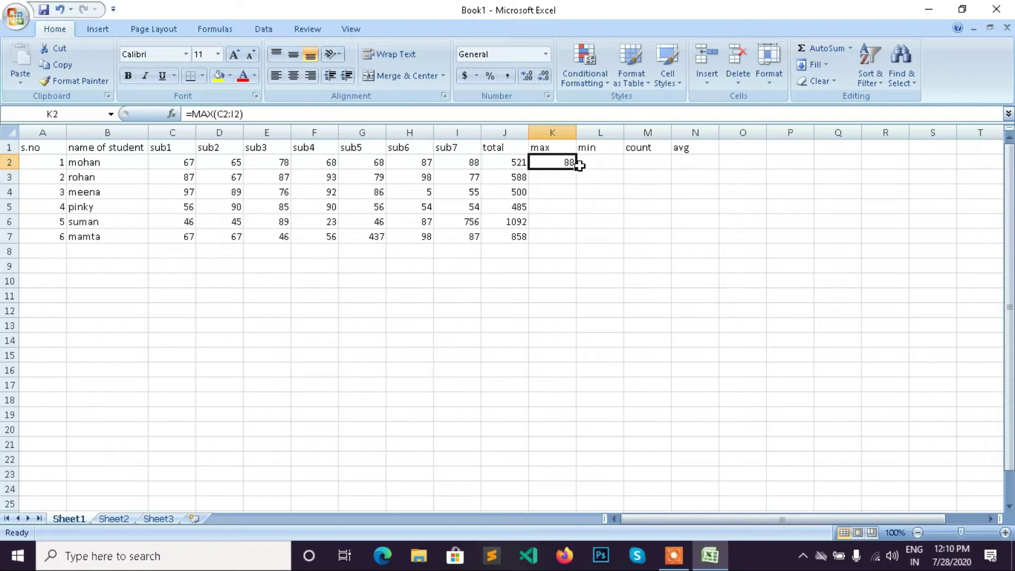
pyautogui.moveTo(576, 168); pyautogui.dragTo(566, 239)
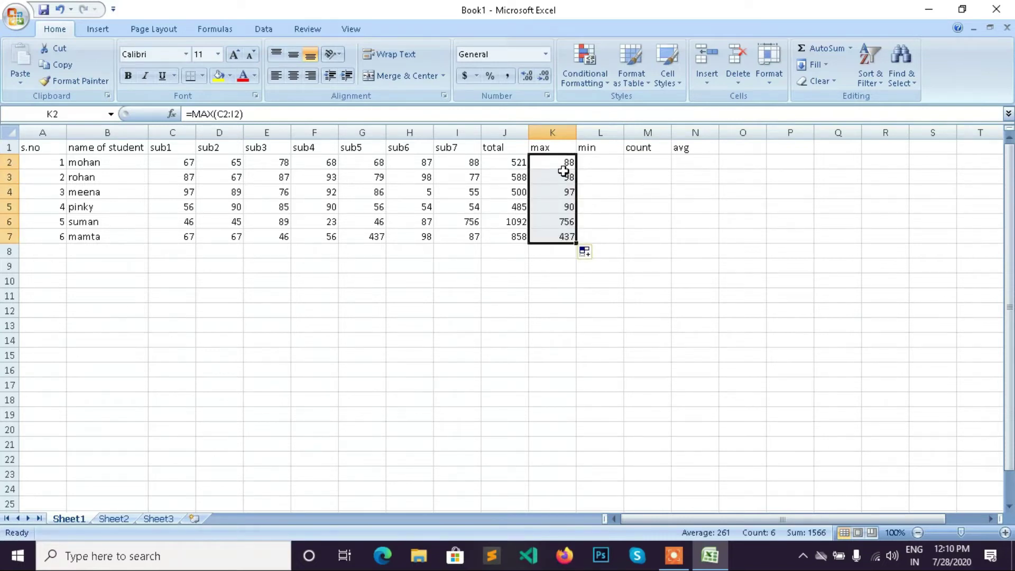
pyautogui.hotkey('ctrl', 'z')
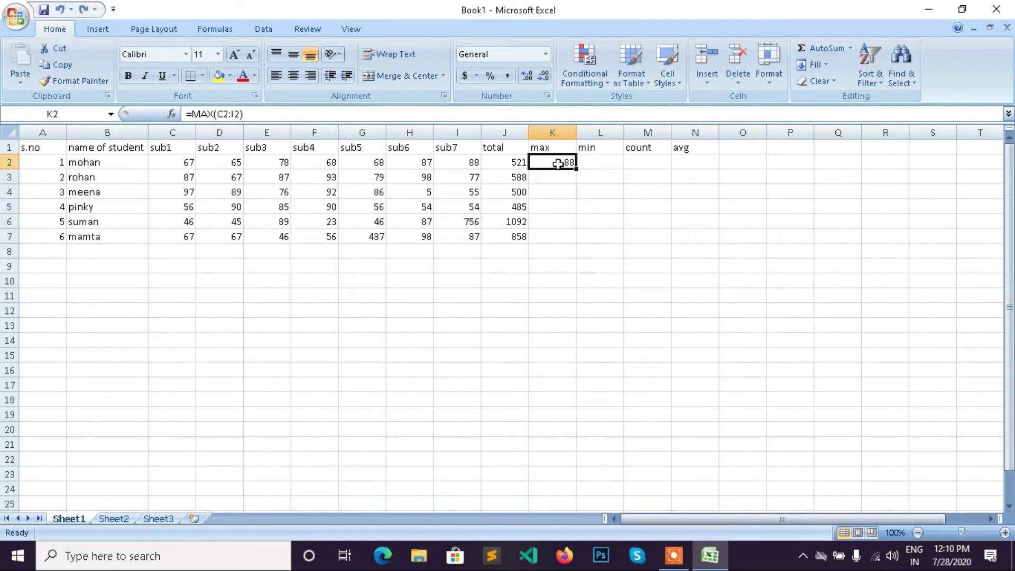
# Fill the max formula down the range K2 to K7 for all students
pyautogui.moveTo(555, 161); pyautogui.dragTo(551, 241)
pyautogui.hotkey('ctrl', 'd')
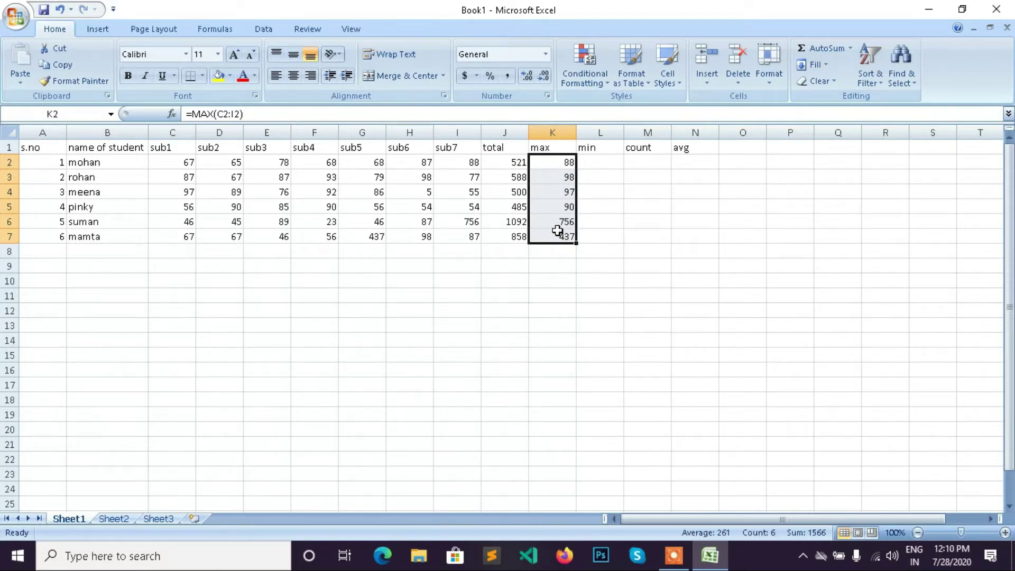
# Enter the AutoSum Min formula =MIN(C2:I2) in L2 and undo the entry
pyautogui.click(588, 164)
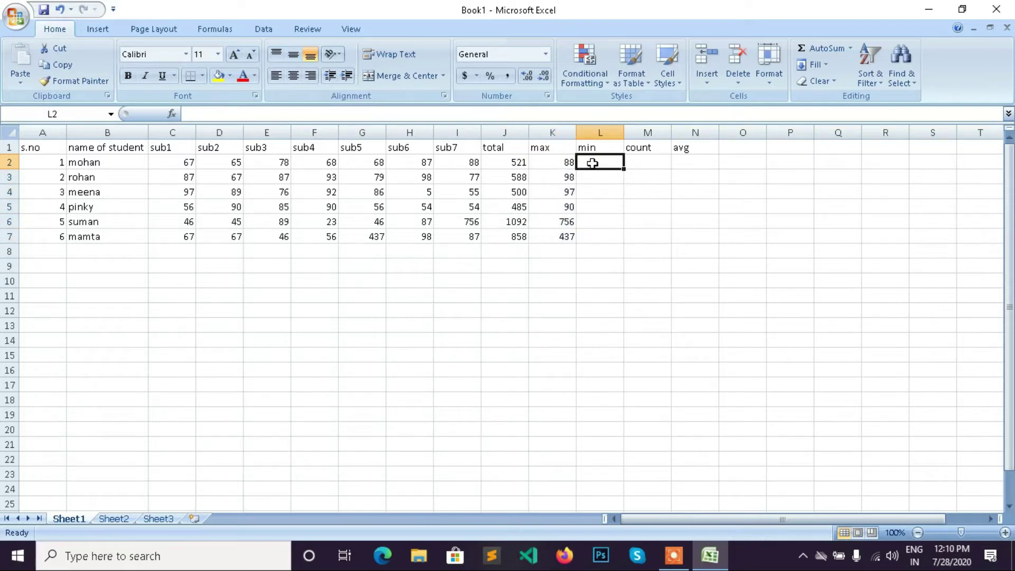
pyautogui.click(849, 48)
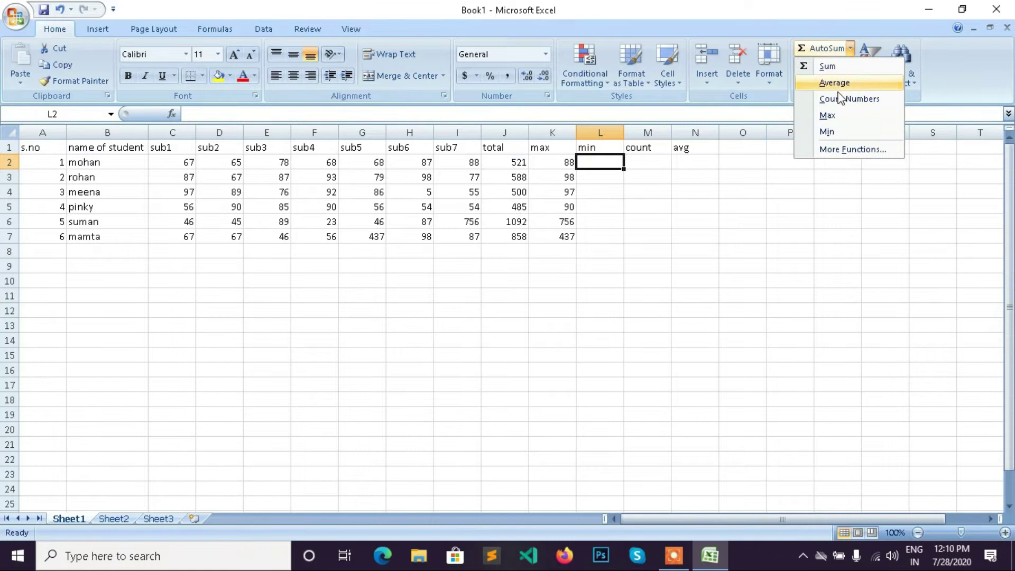
pyautogui.click(827, 132)
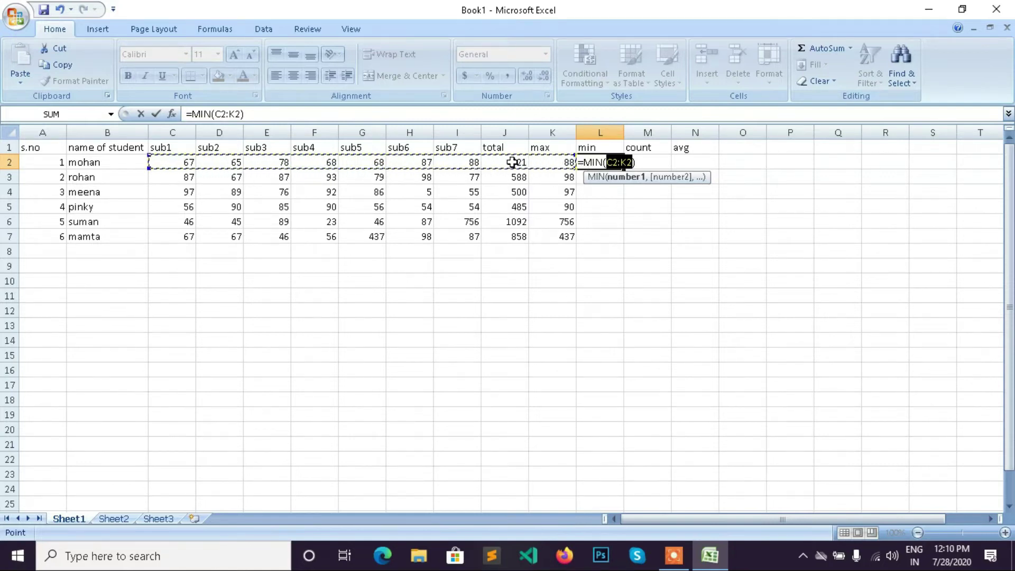
pyautogui.click(575, 154)
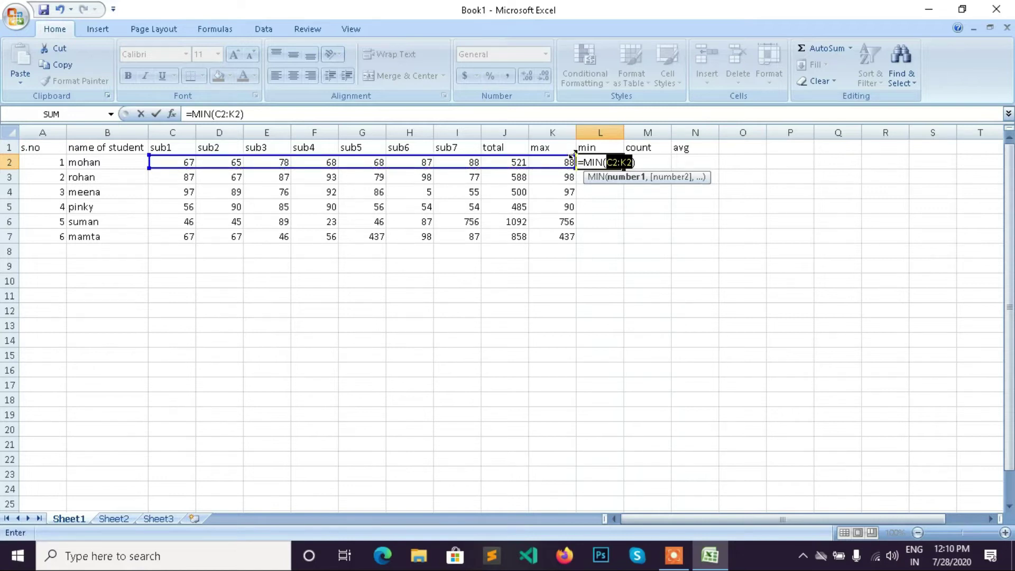
pyautogui.moveTo(574, 155); pyautogui.dragTo(484, 153)
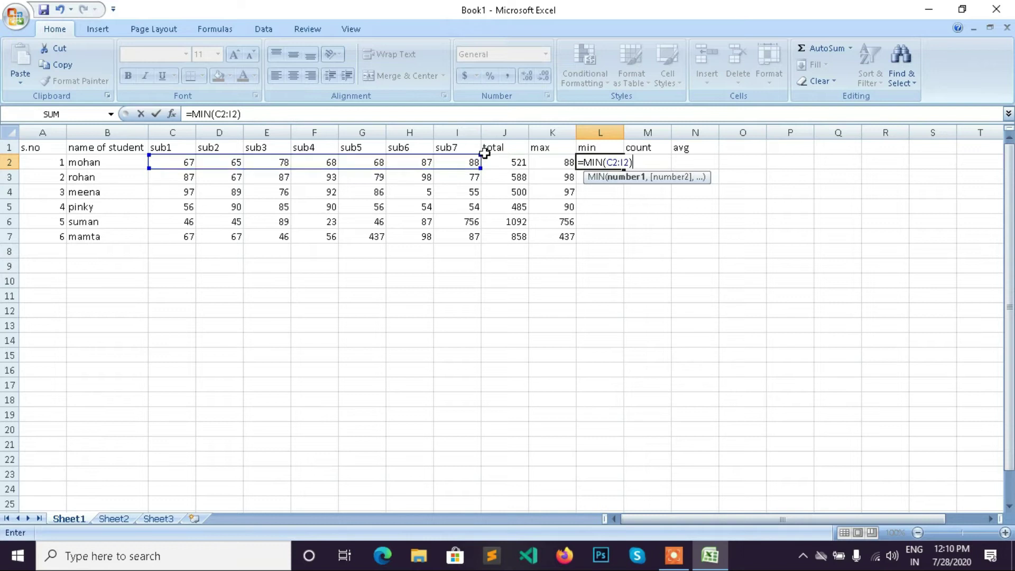
pyautogui.press('Return')
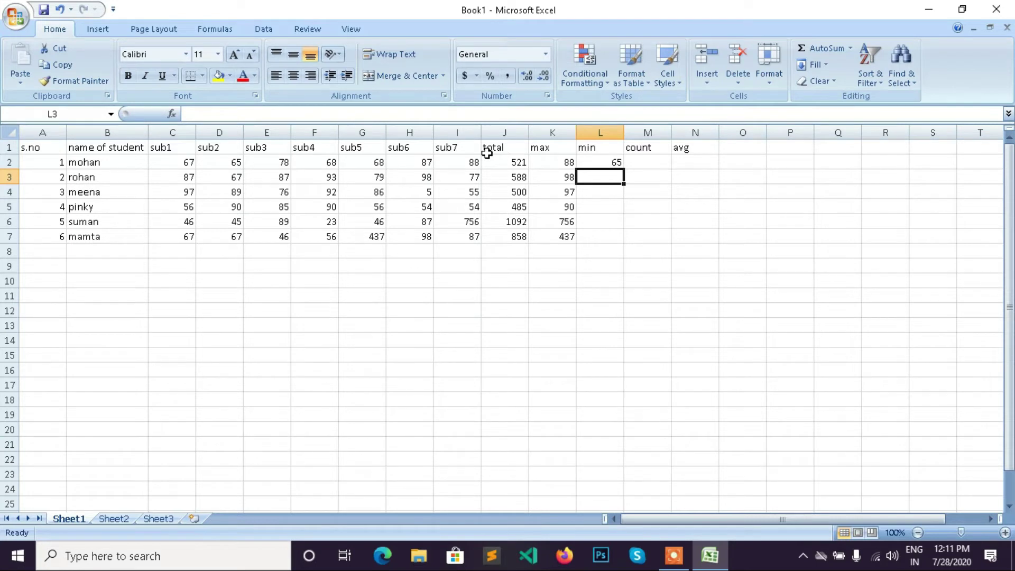
pyautogui.hotkey('ctrl', 'z')
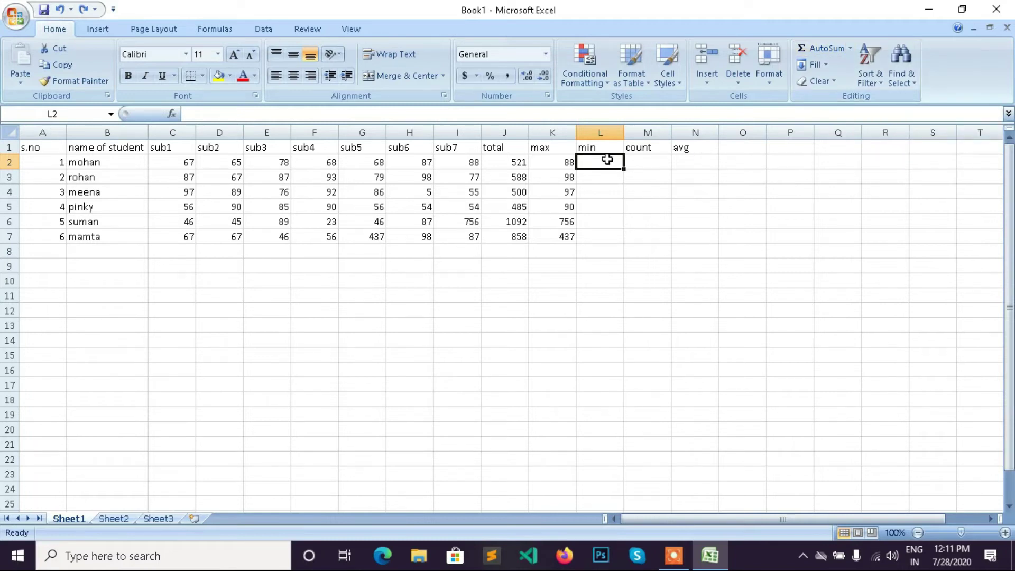
# Enter =MIN(C2:I2) in L2 with AutoSum's Min function, shrinking the suggested range to the seven subject marks
pyautogui.press('alt')
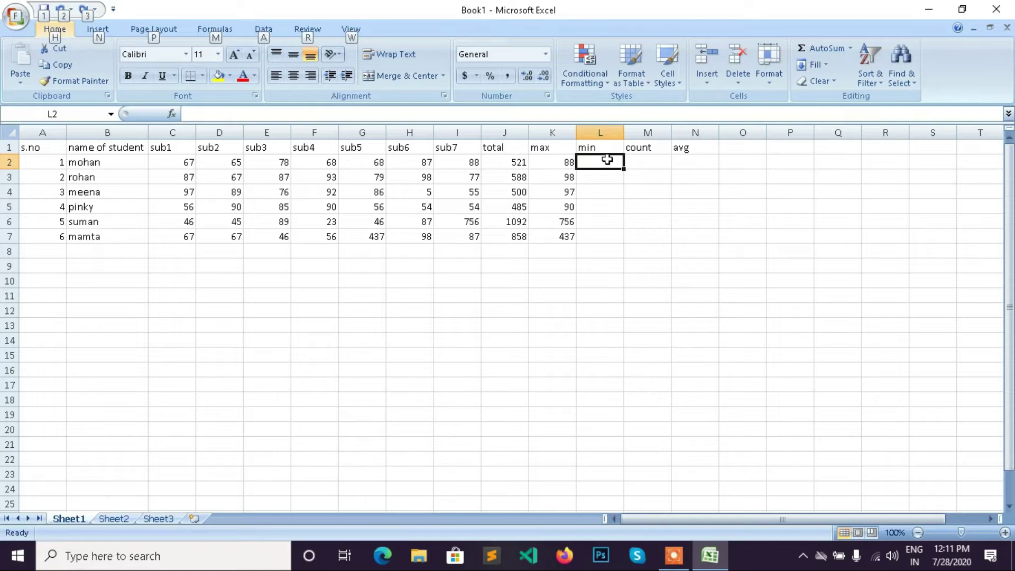
pyautogui.press('h')
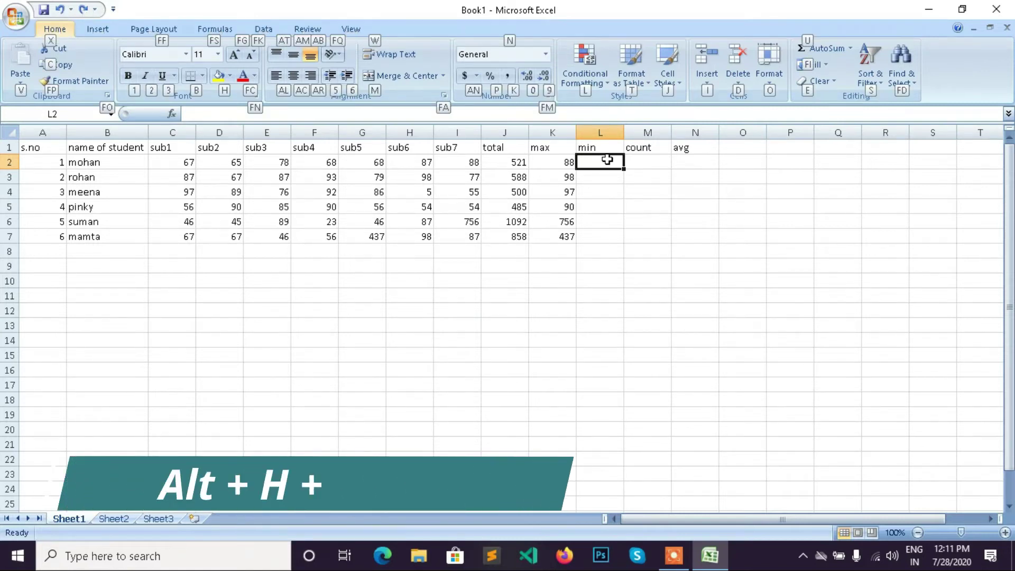
pyautogui.press('u')
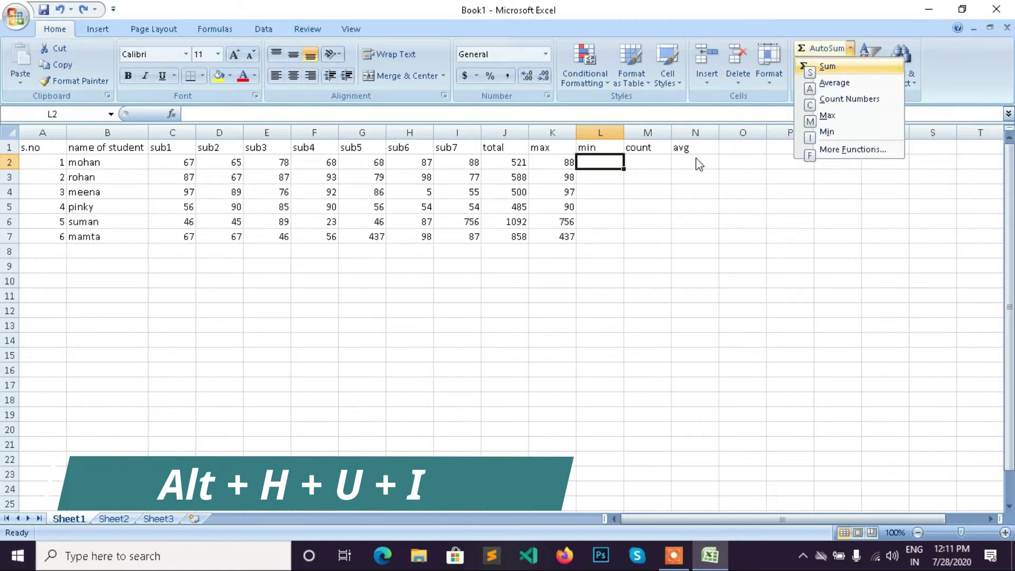
pyautogui.click(811, 135)
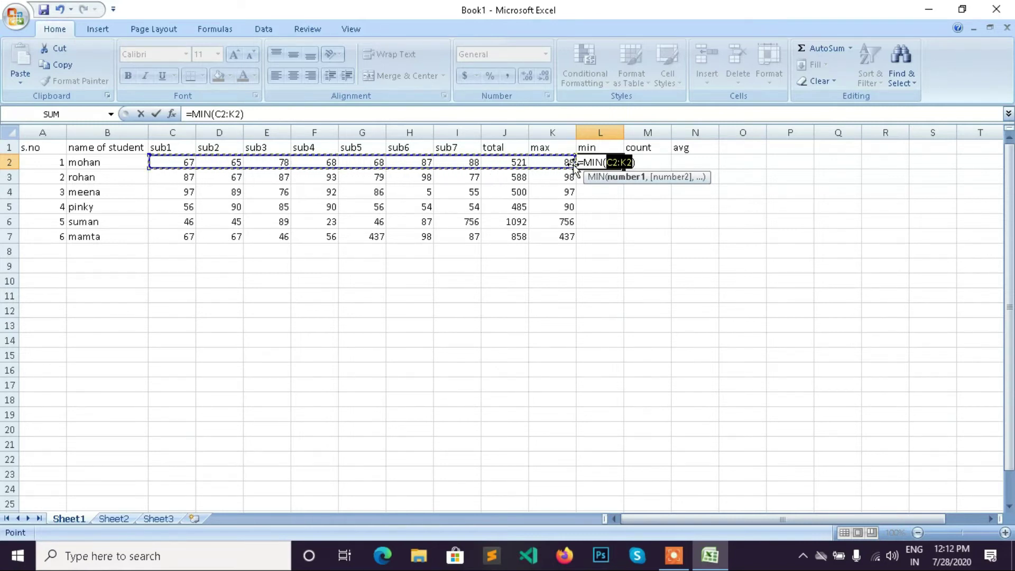
pyautogui.hotkey('shift', 'Left')
pyautogui.hotkey('shift', 'Left')
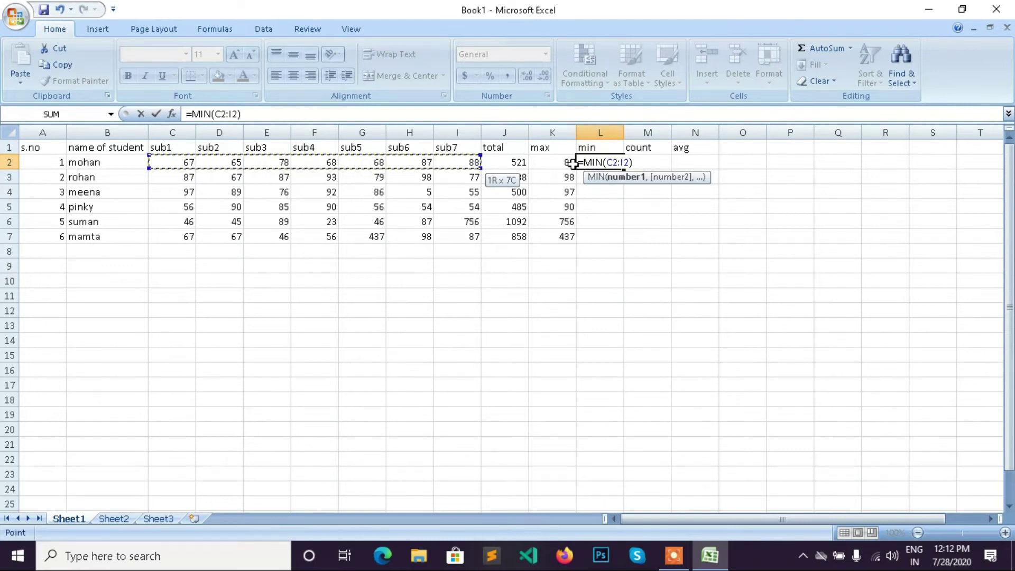
pyautogui.press('Return')
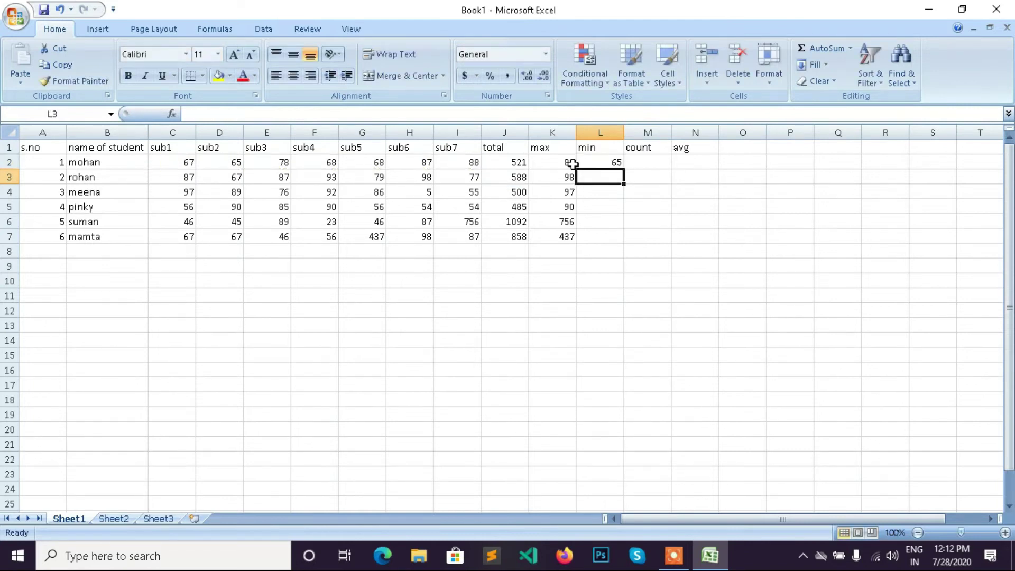
# Fill the min formula from L2 down to L7 for the other students
pyautogui.click(595, 161)
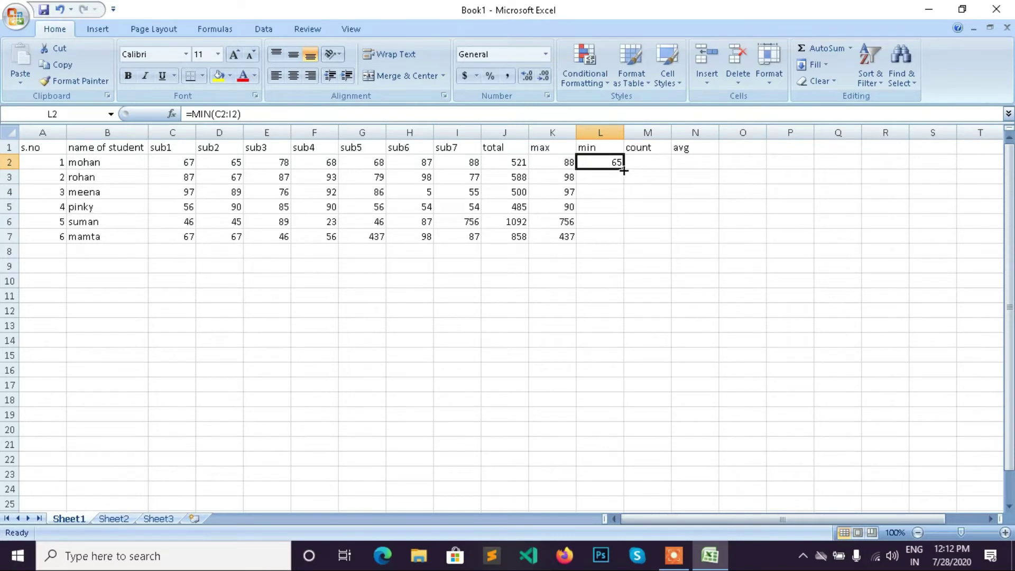
pyautogui.moveTo(623, 167); pyautogui.dragTo(617, 236)
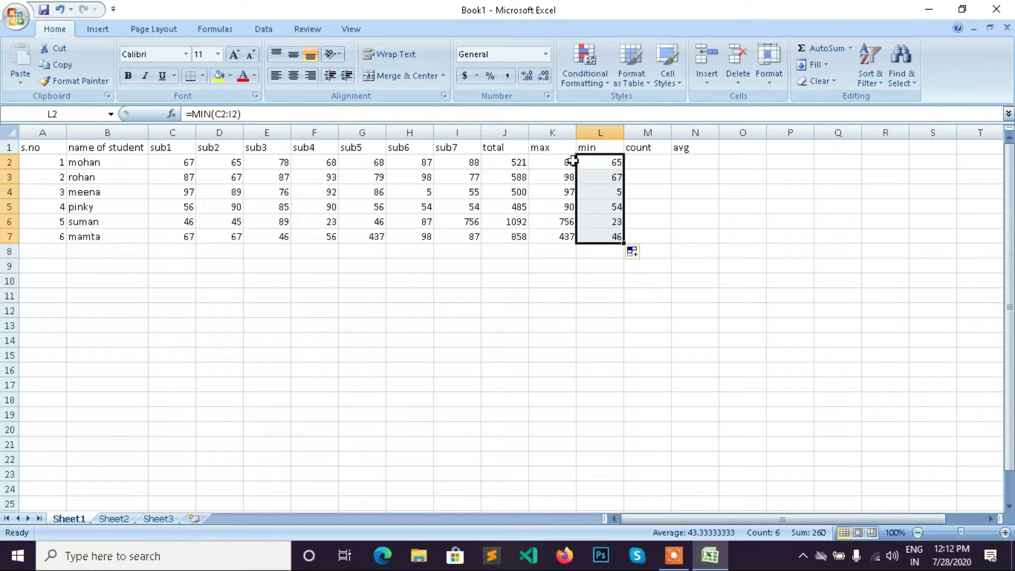
# Enter =COUNT(C2:I2) in M2 with AutoSum's Count Numbers function, shrinking the suggested range to the seven subject marks
pyautogui.click(644, 150)
pyautogui.click(644, 162)
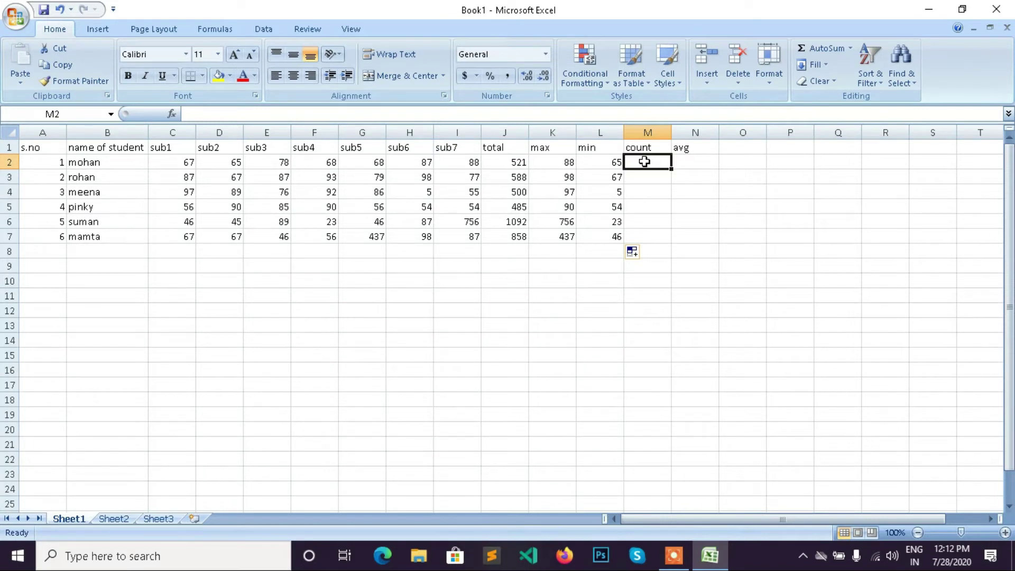
pyautogui.press('alt')
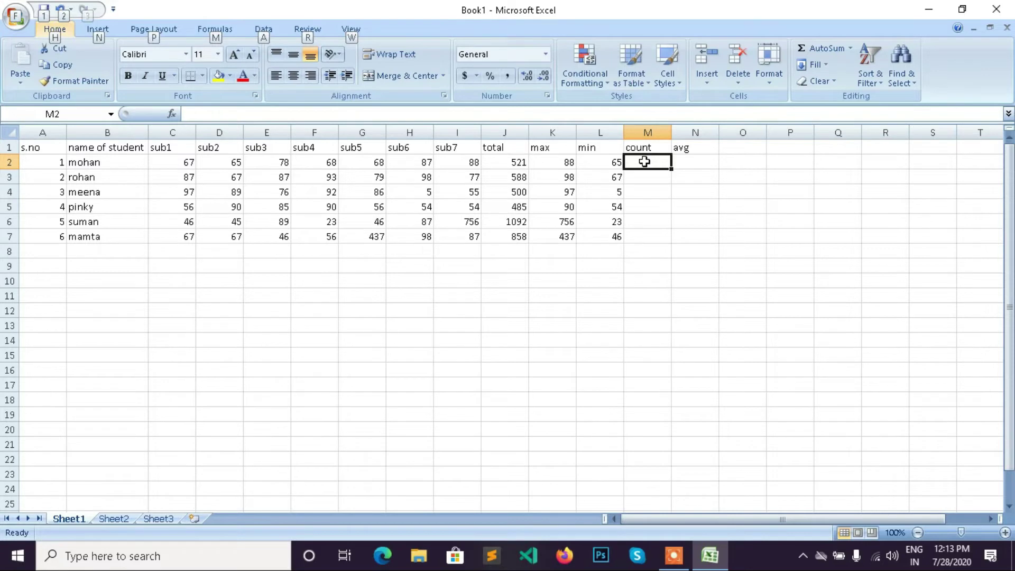
pyautogui.press('h')
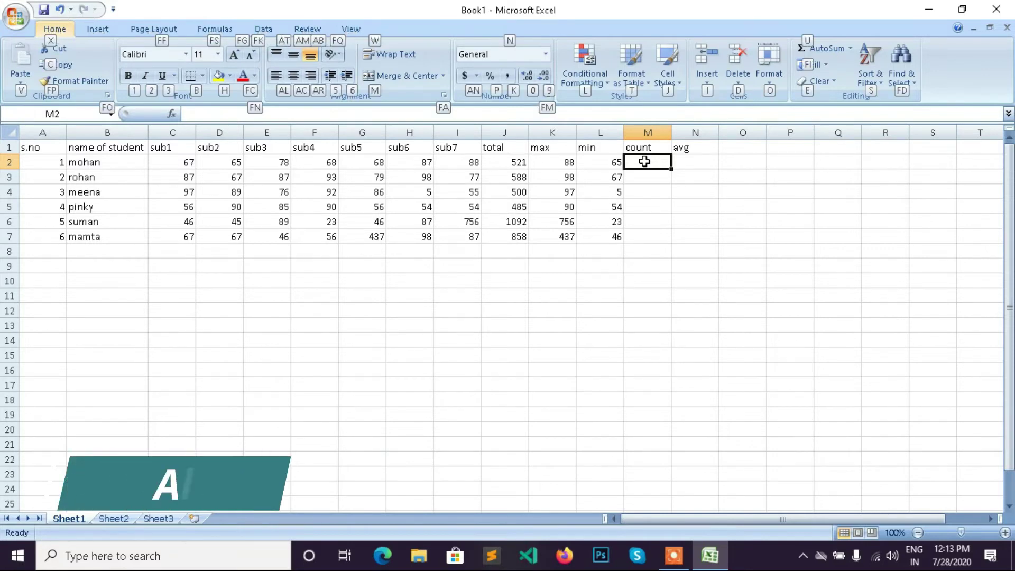
pyautogui.press('u')
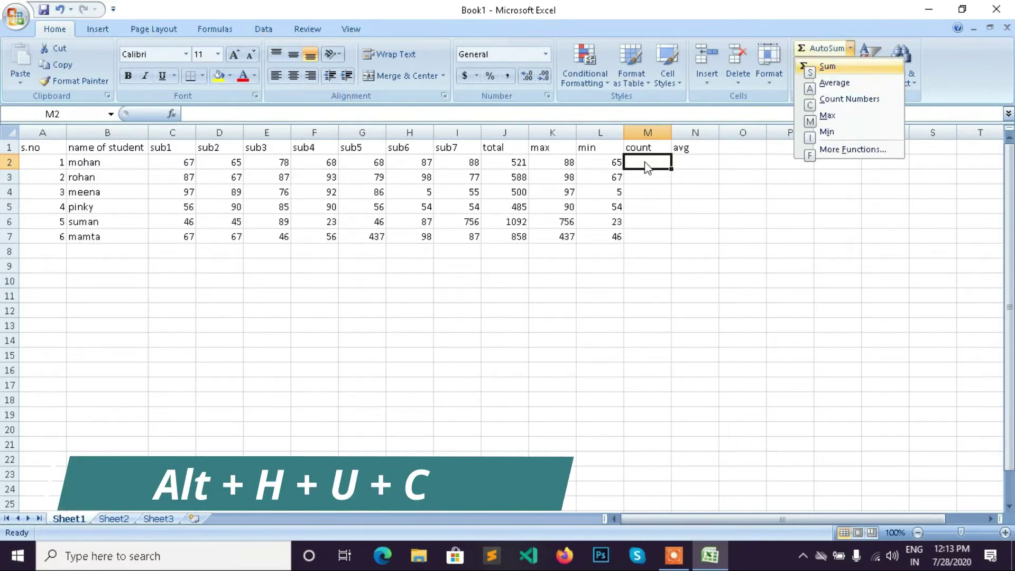
pyautogui.click(812, 105)
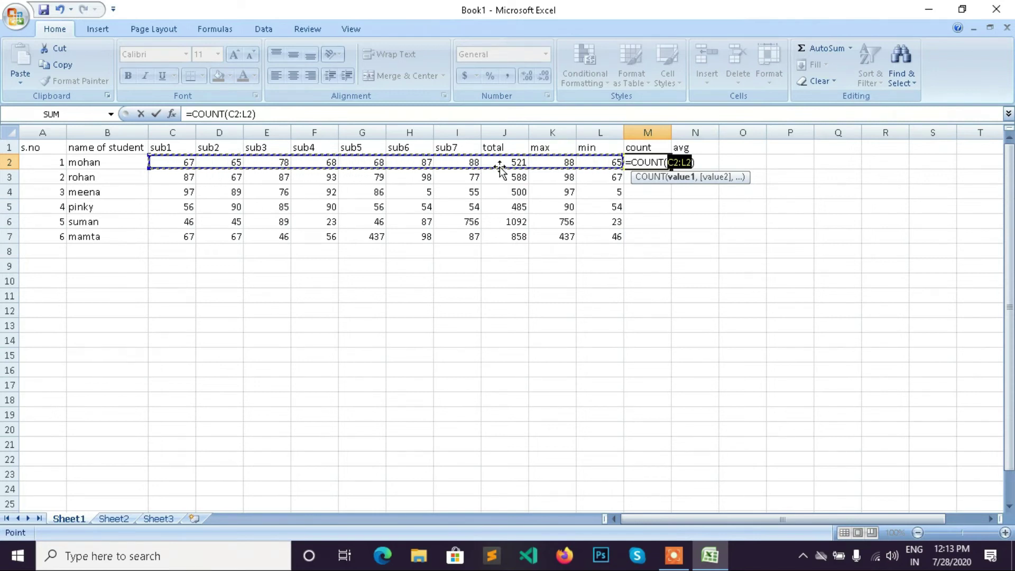
pyautogui.hotkey('shift', 'Left')
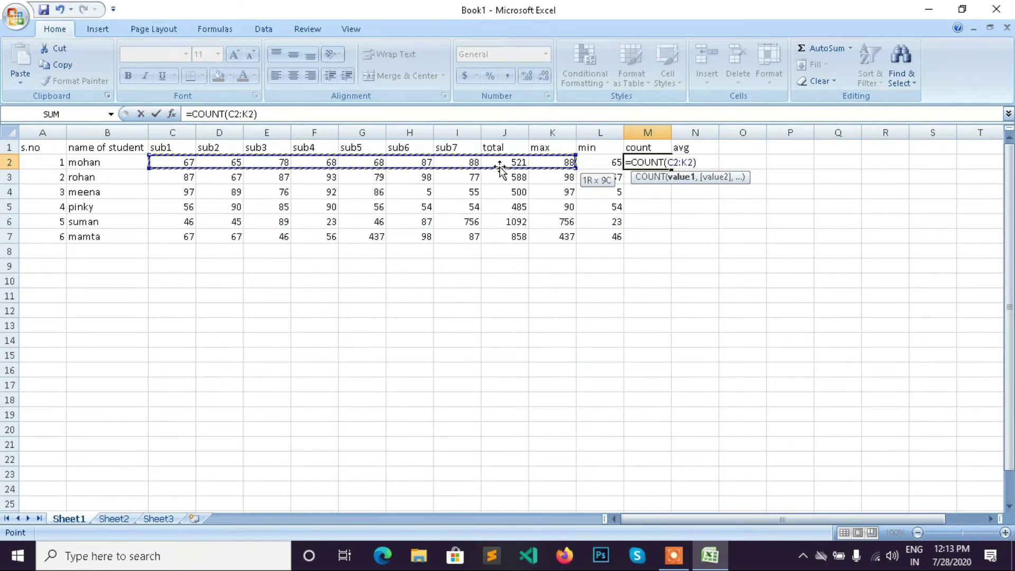
pyautogui.hotkey('shift', 'Left')
pyautogui.hotkey('shift', 'Left')
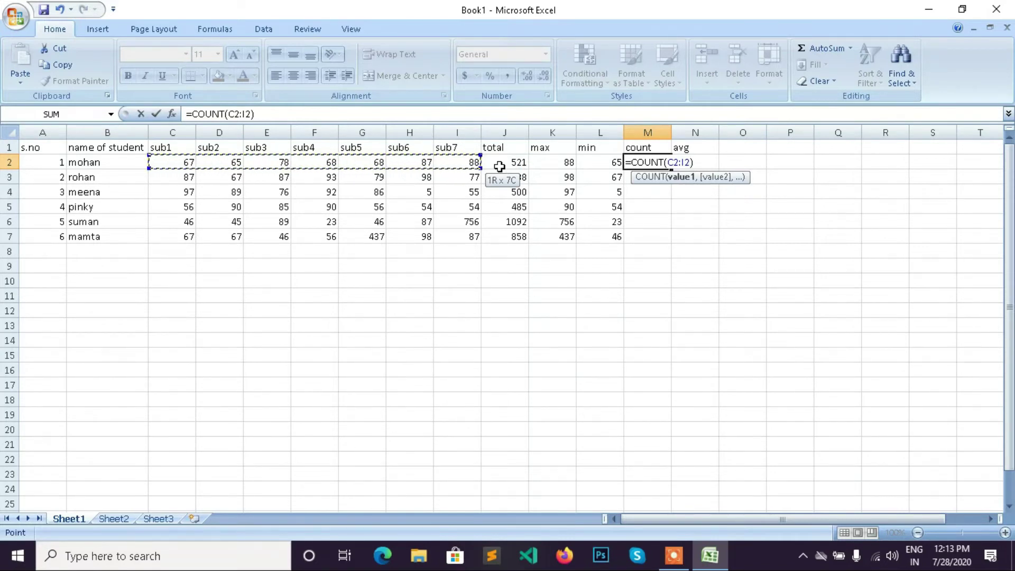
pyautogui.press('Return')
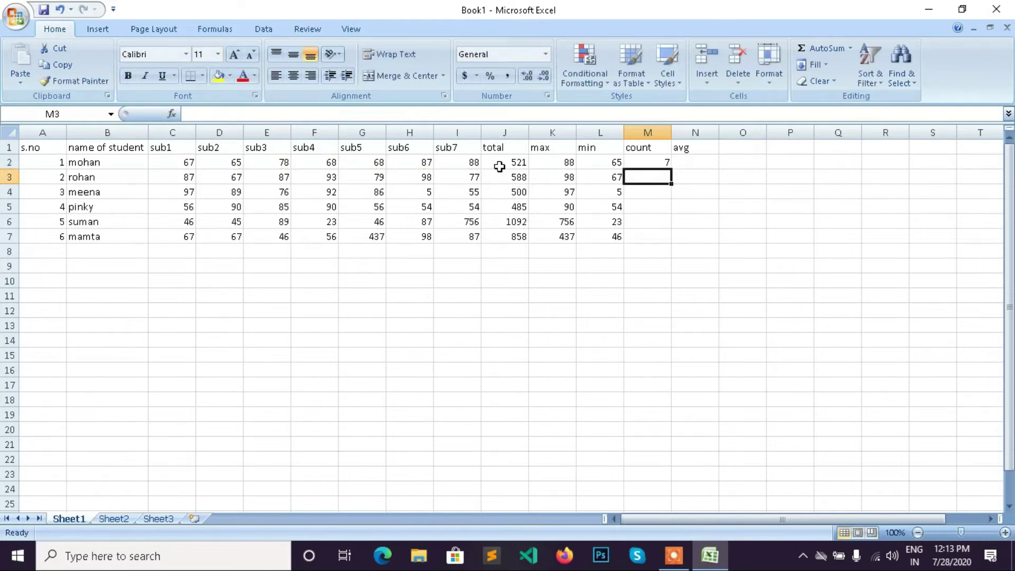
# Fill the count formula from M2 down to M7 for the other students
pyautogui.click(639, 161)
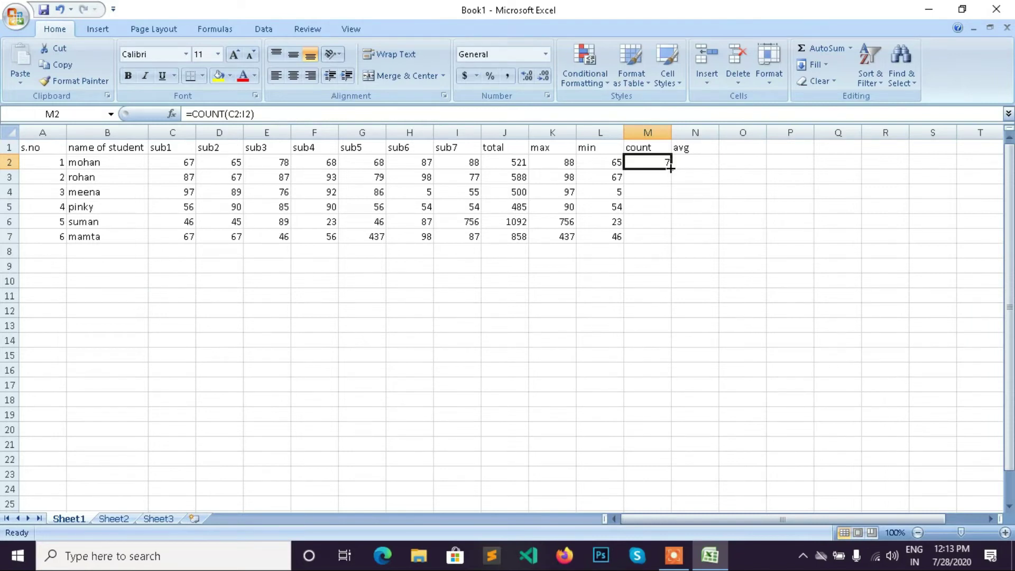
pyautogui.moveTo(671, 168); pyautogui.dragTo(672, 242)
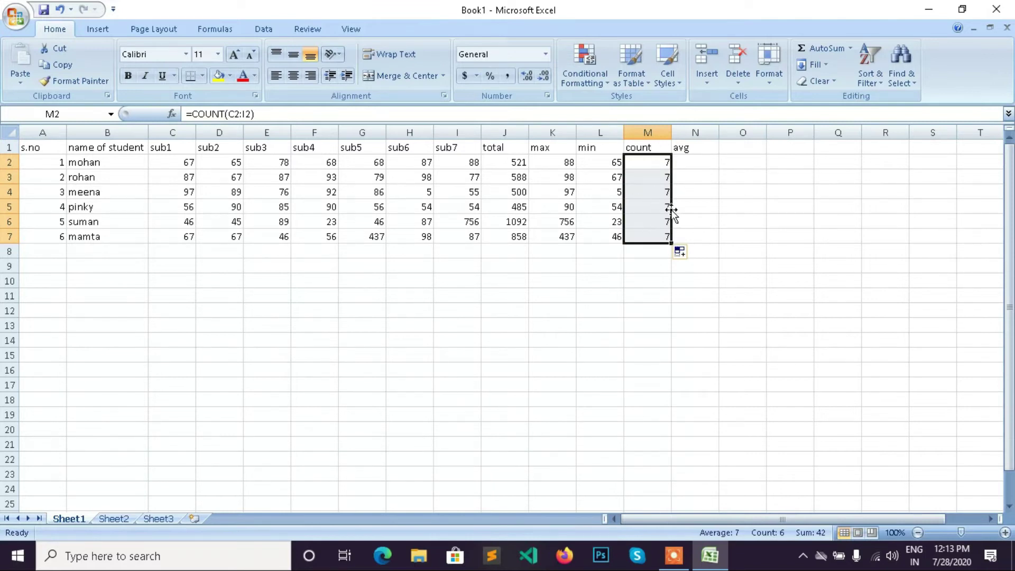
# Enter =AVERAGE(C2:I2) in N2 with AutoSum's Average function, limited to the seven subject marks, and fill it down to N7
pyautogui.click(682, 160)
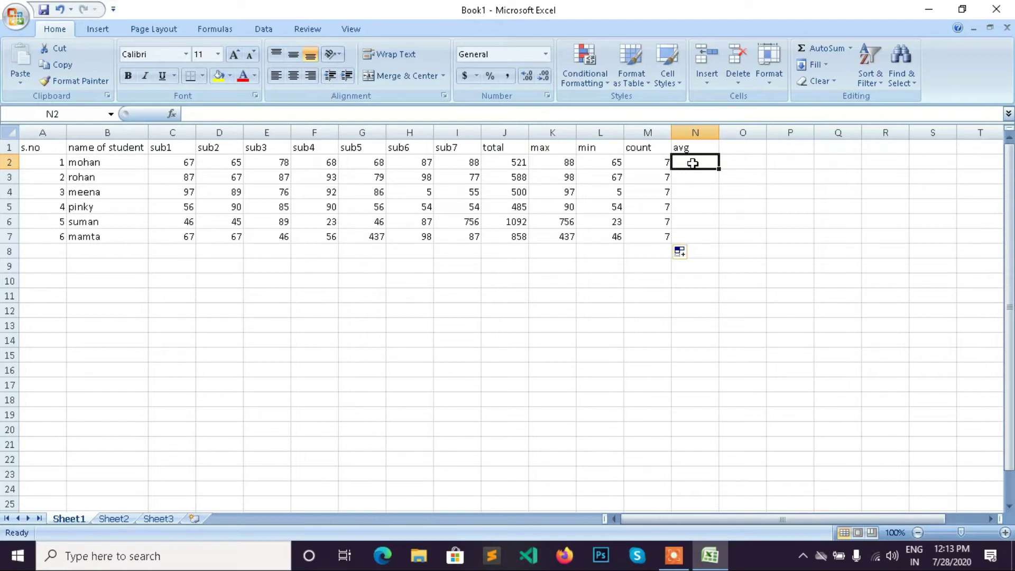
pyautogui.press('alt')
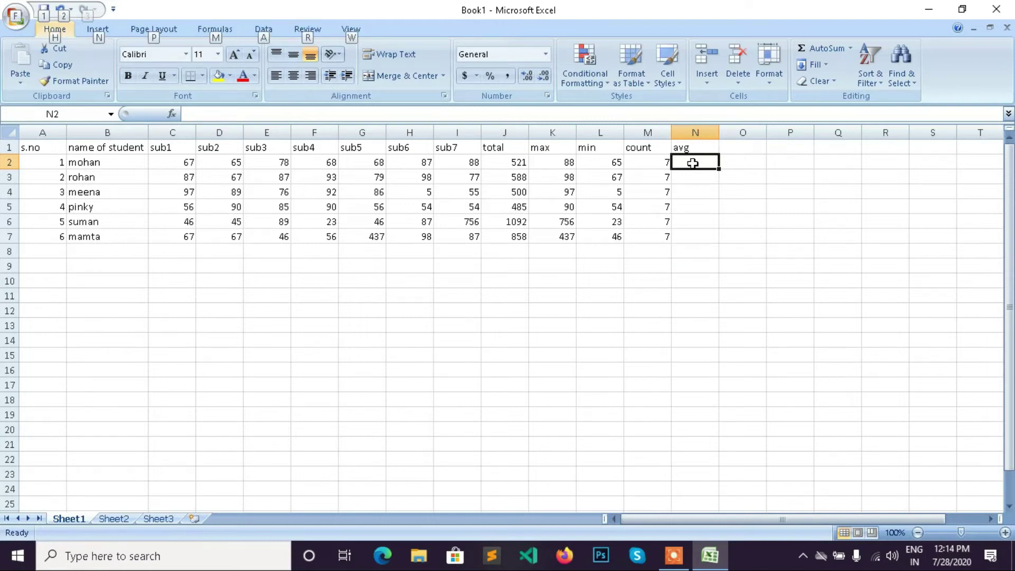
pyautogui.press('h')
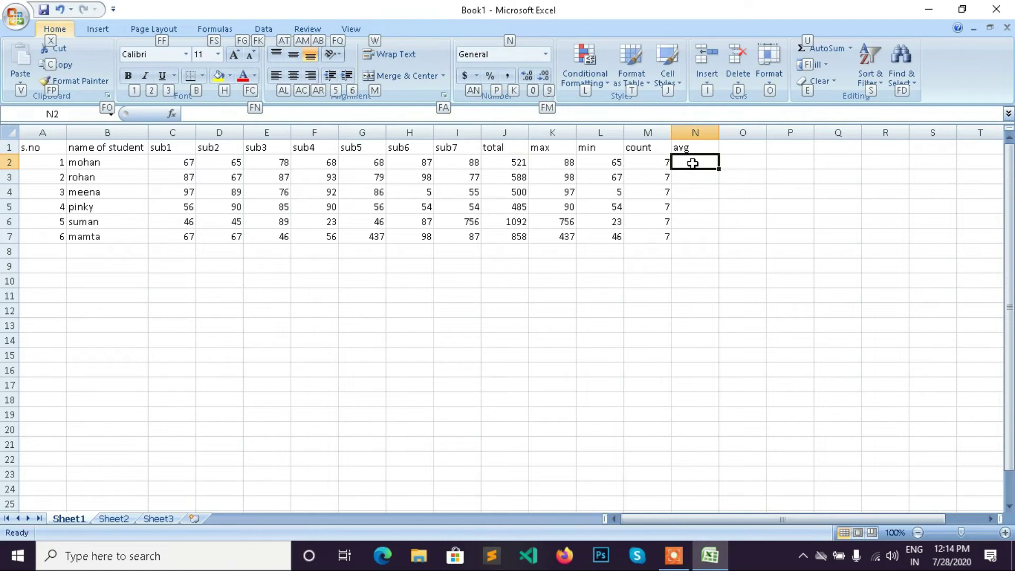
pyautogui.press('u')
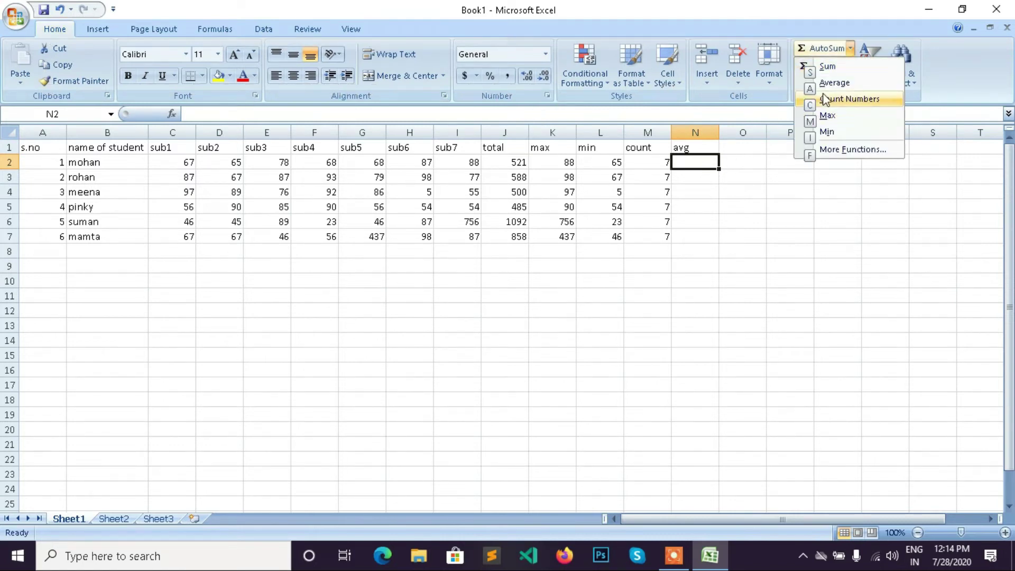
pyautogui.click(807, 85)
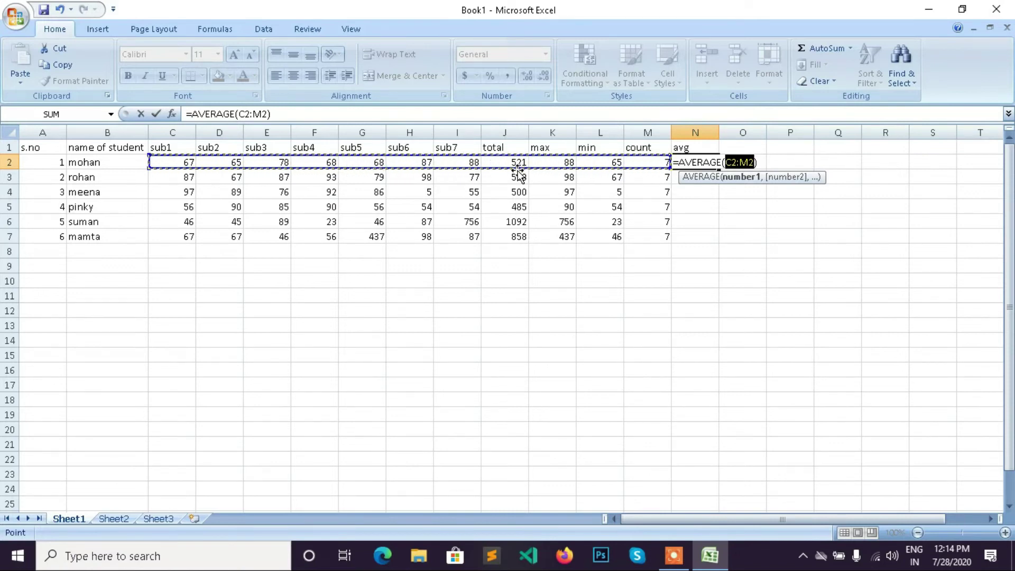
pyautogui.hotkey('shift', 'Left')
pyautogui.hotkey('shift', 'Left')
pyautogui.hotkey('shift', 'Left')
pyautogui.hotkey('shift', 'Left')
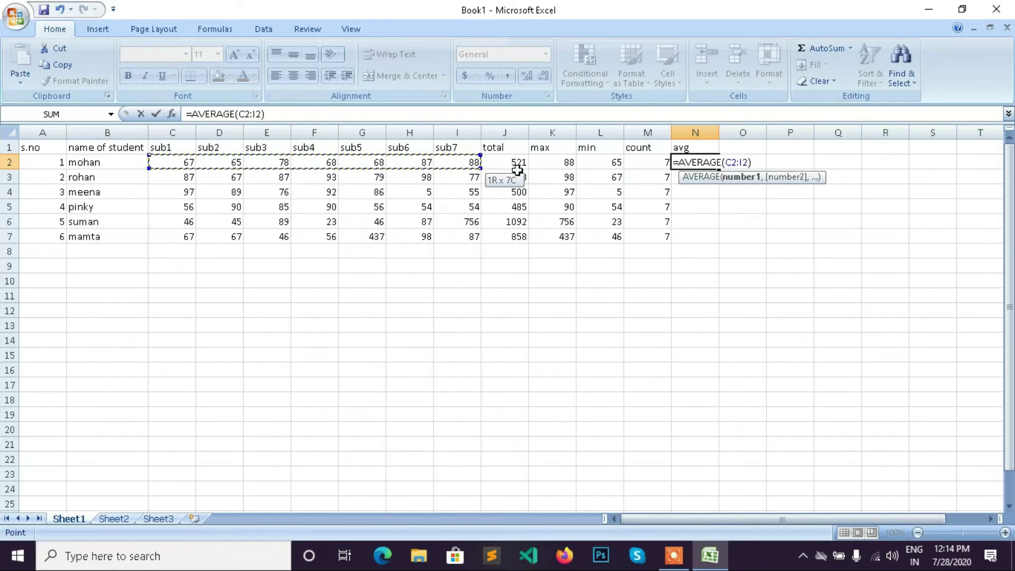
pyautogui.press('Return')
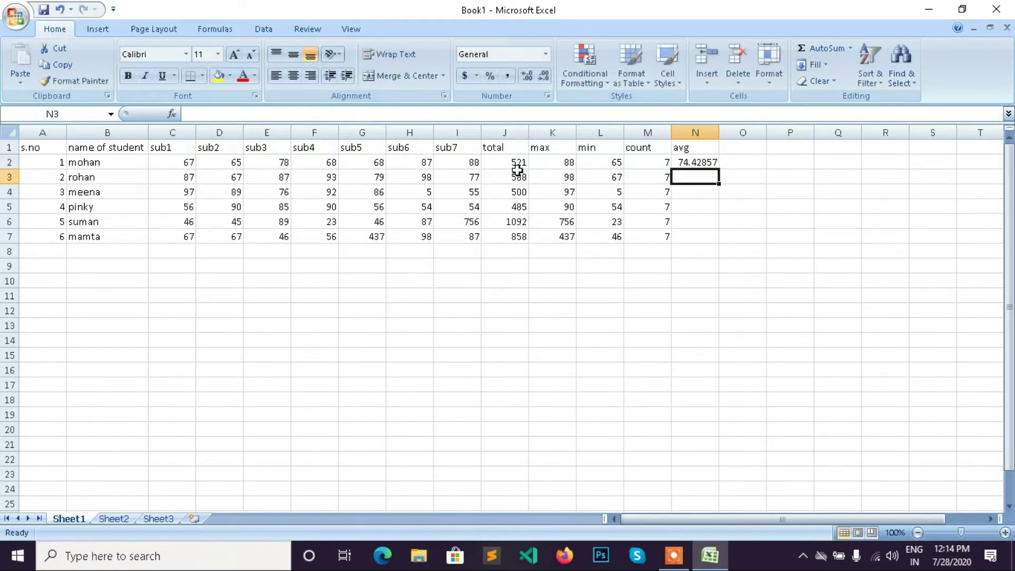
pyautogui.click(709, 159)
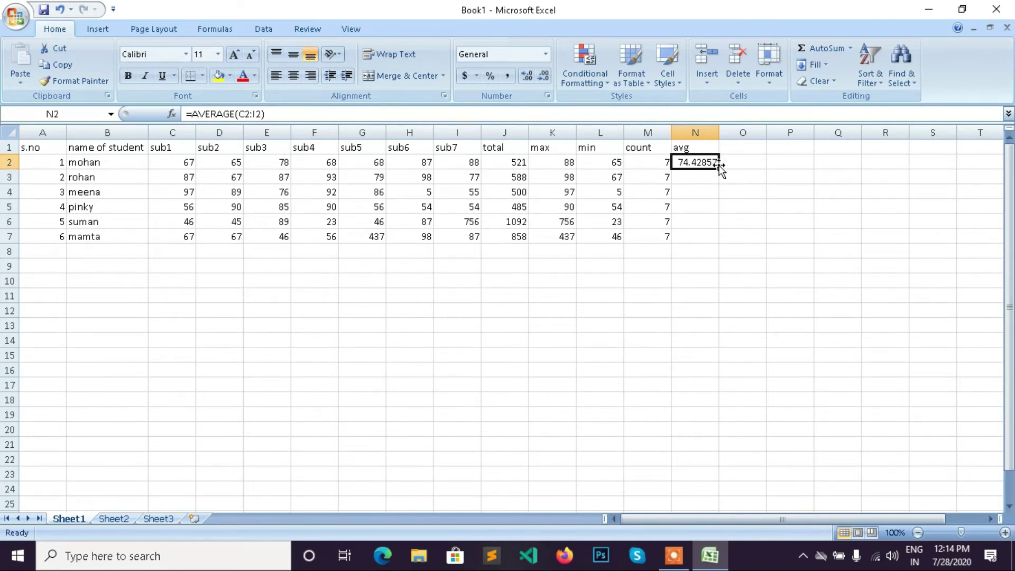
pyautogui.moveTo(719, 167); pyautogui.dragTo(719, 240)
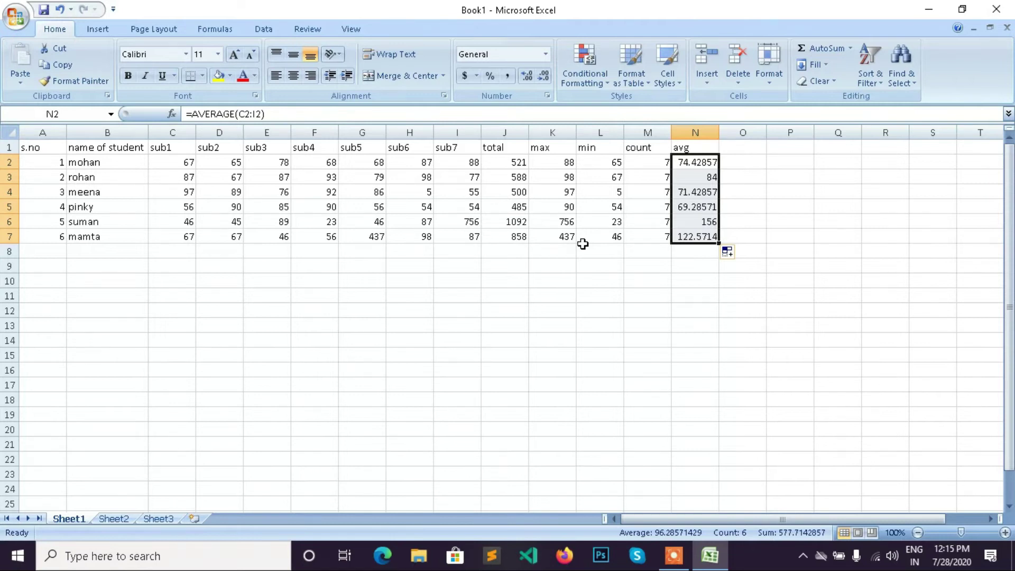
pyautogui.press('alt')
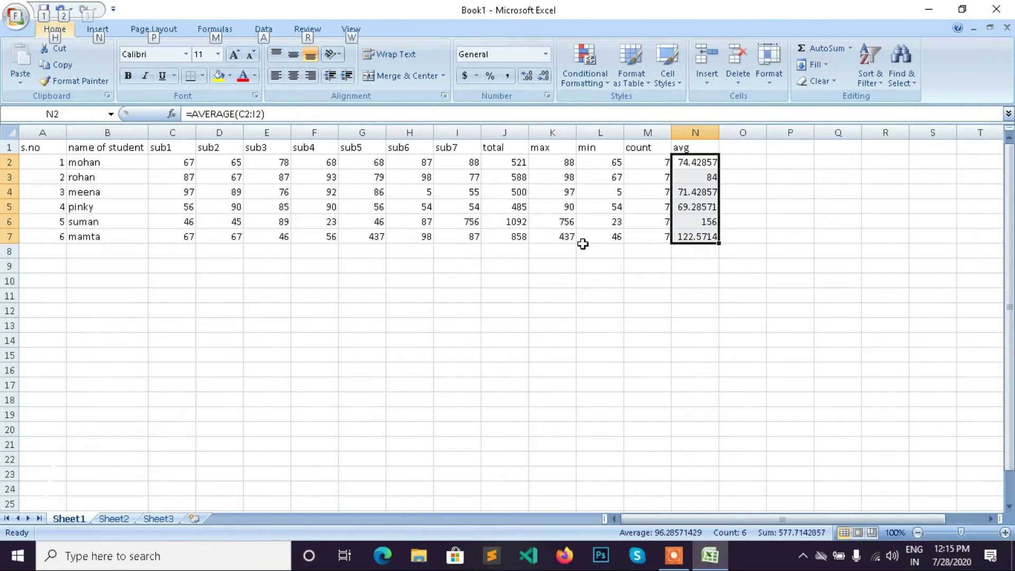
pyautogui.press('h')
pyautogui.press('u')
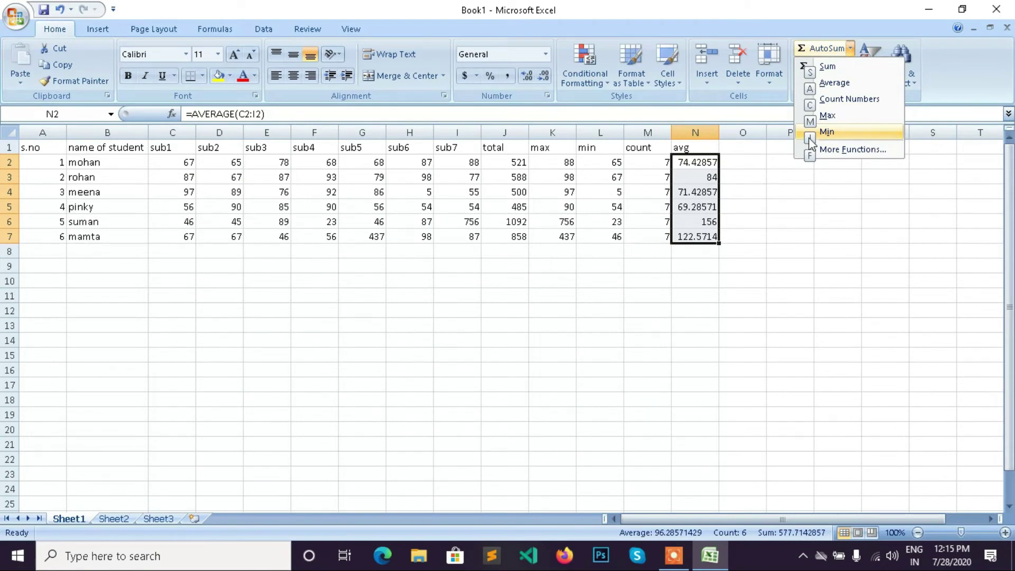
pyautogui.click(694, 146)
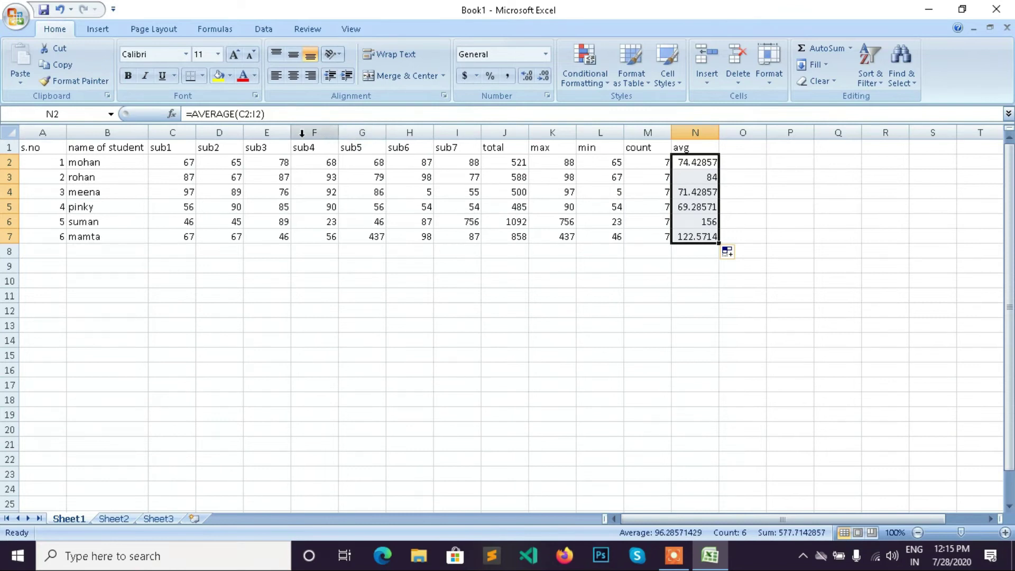
# Insert a blank column before the sub1 column and undo the insertion
pyautogui.click(160, 127)
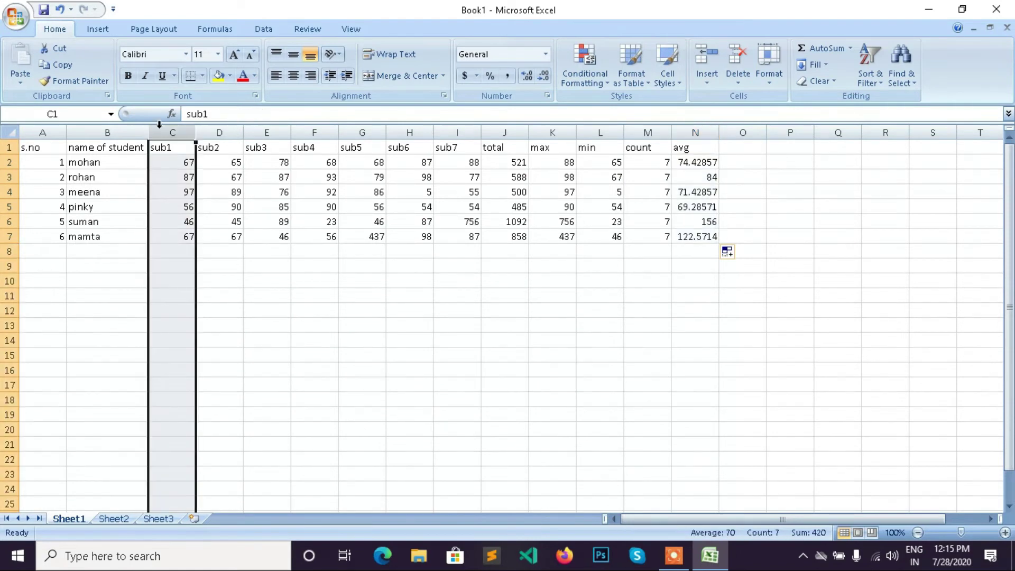
pyautogui.rightClick(158, 127)
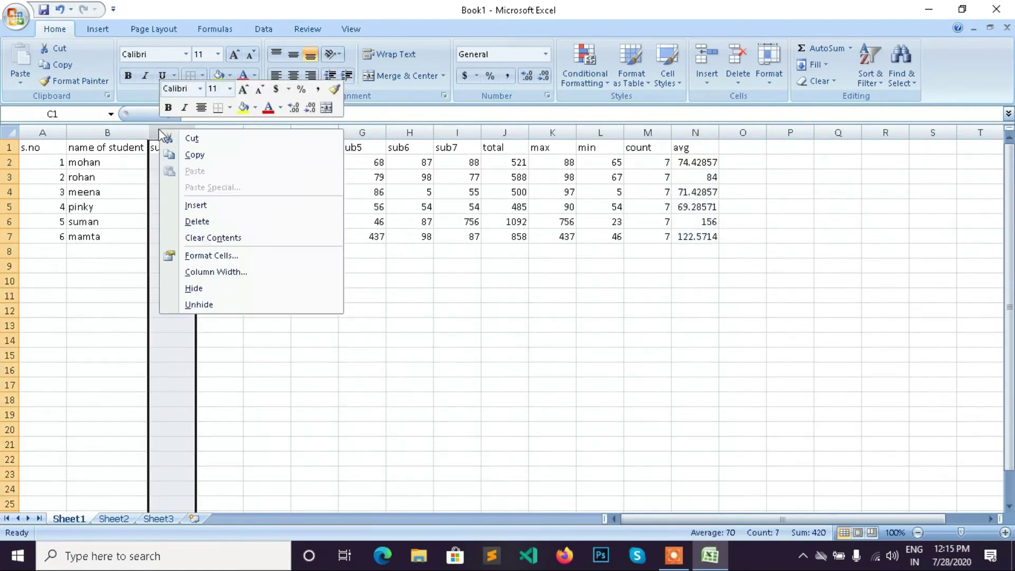
pyautogui.click(190, 206)
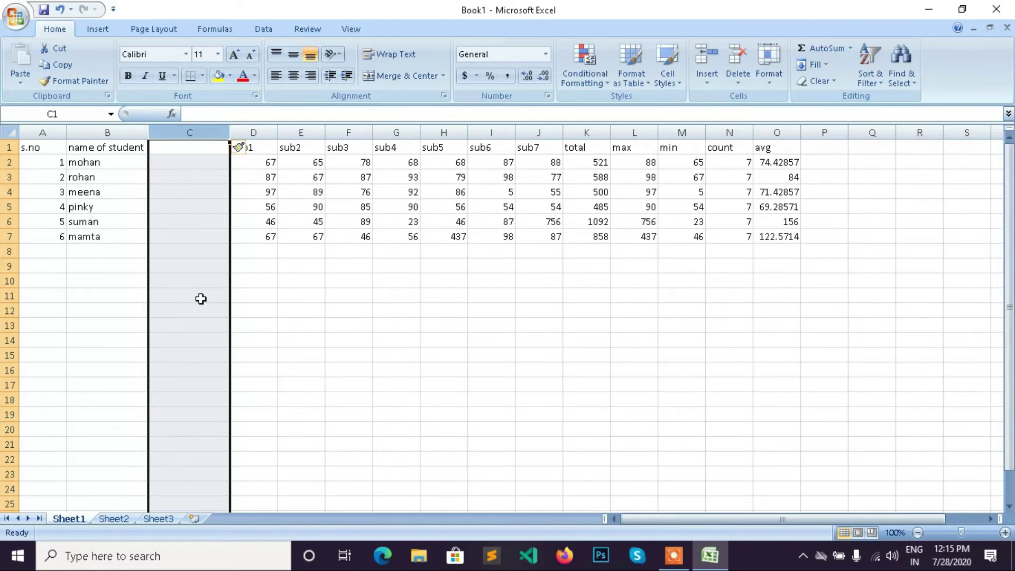
pyautogui.hotkey('ctrl', 'z')
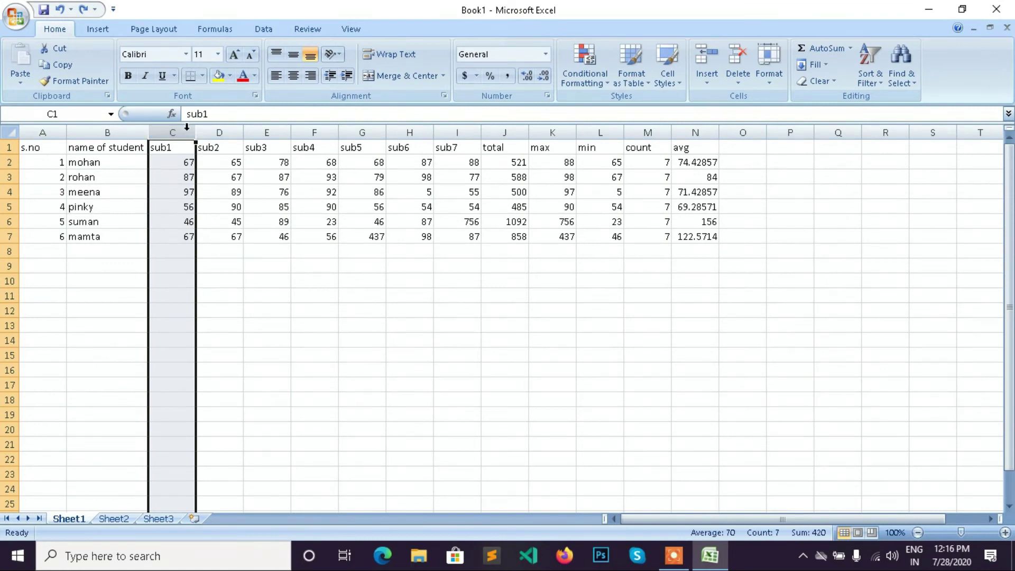
# Narrow the sub1 column slightly
pyautogui.moveTo(191, 132); pyautogui.dragTo(191, 132)
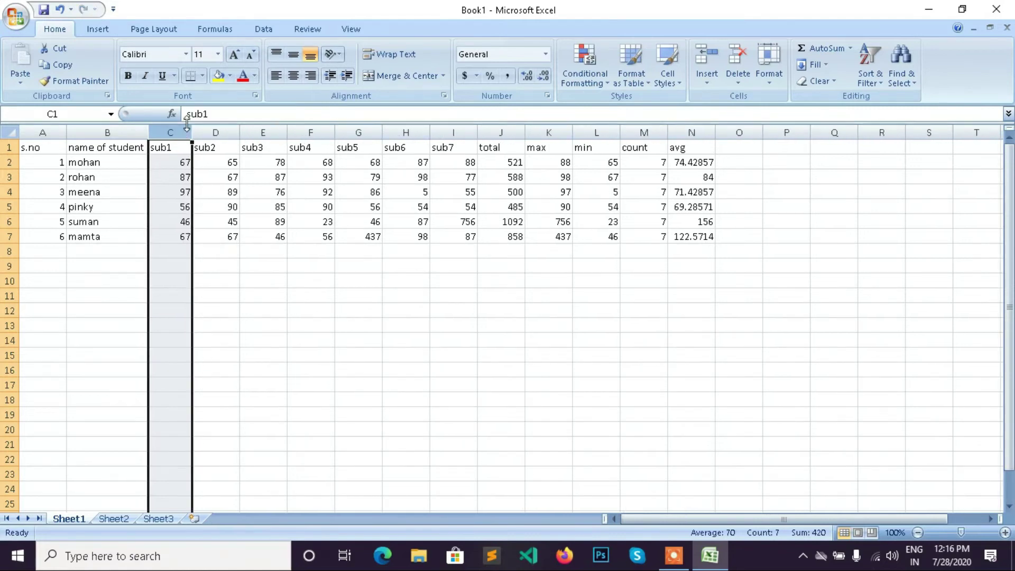
pyautogui.click(140, 131)
pyautogui.click(180, 129)
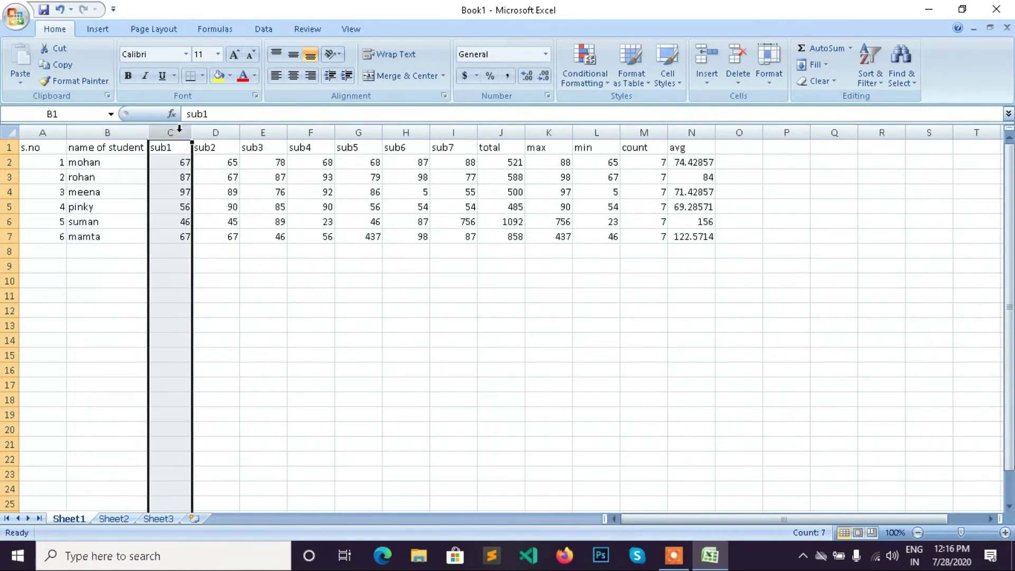
# Insert two blank columns before the sub1 column, add four more before it, and undo both insertions
pyautogui.moveTo(182, 129); pyautogui.dragTo(227, 129)
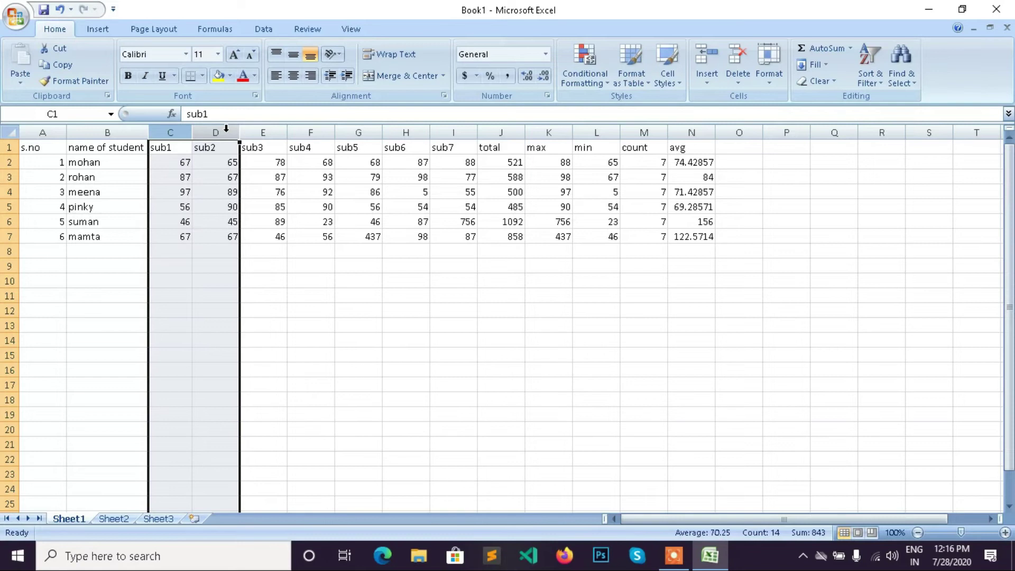
pyautogui.hotkey('ctrl', 'shift', '+')
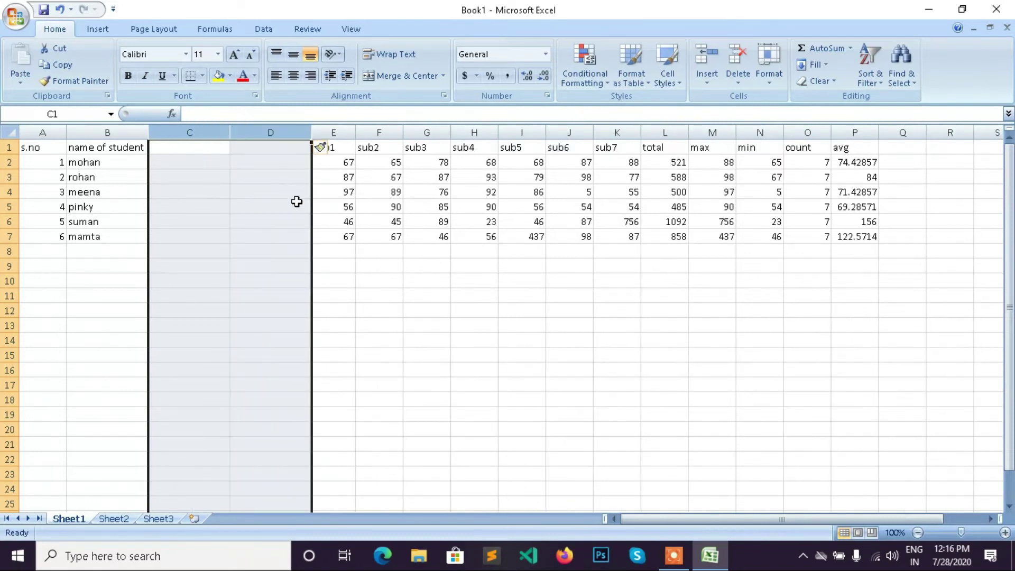
pyautogui.click(330, 128)
pyautogui.moveTo(330, 129); pyautogui.dragTo(454, 135)
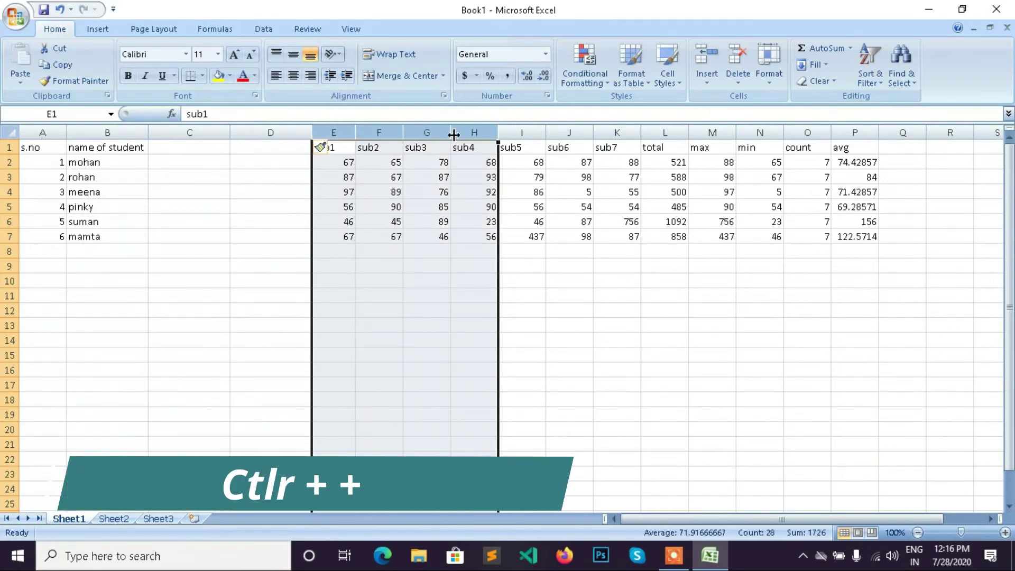
pyautogui.hotkey('ctrl', '+')
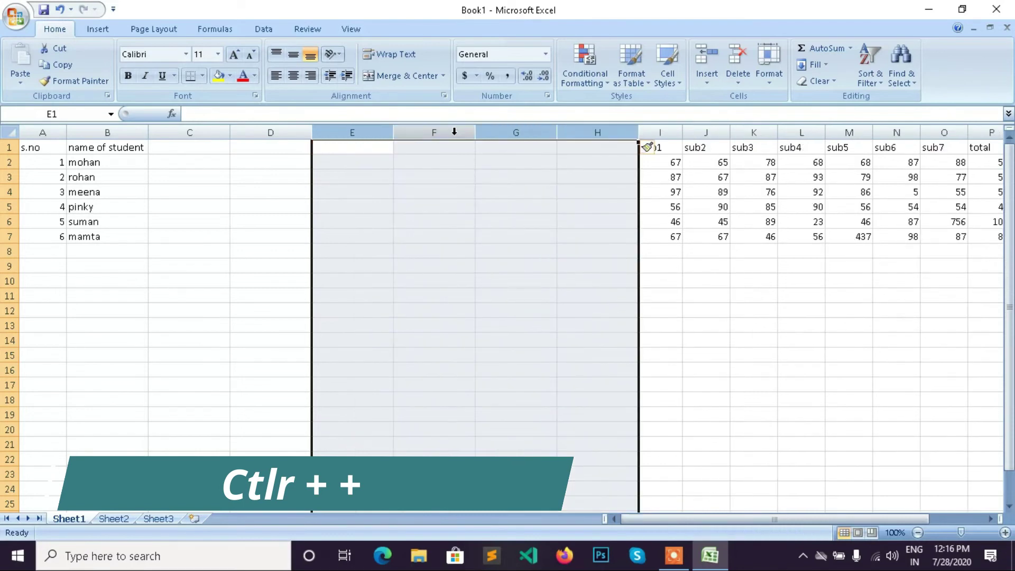
pyautogui.hotkey('ctrl', 'z')
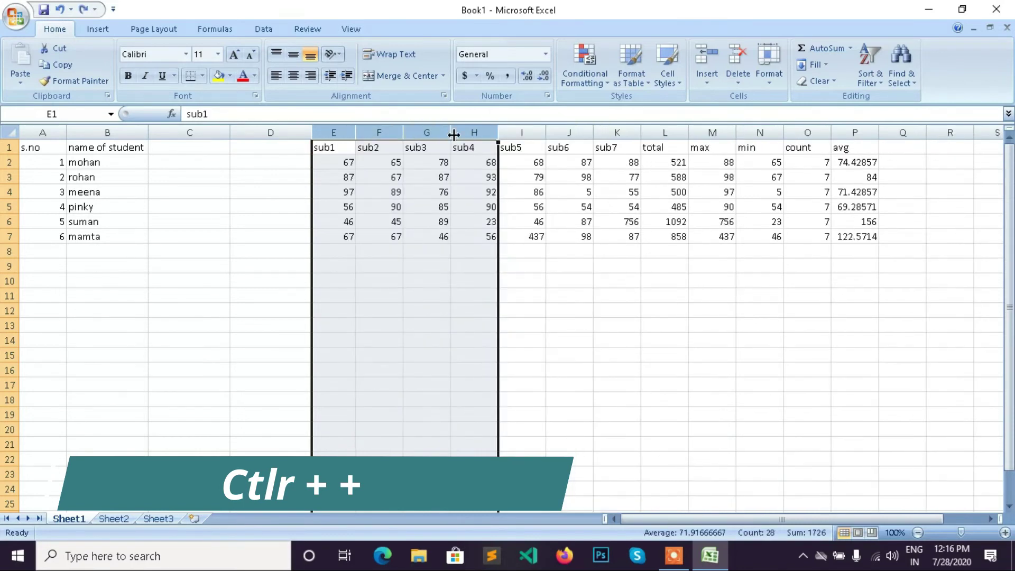
pyautogui.hotkey('ctrl', 'z')
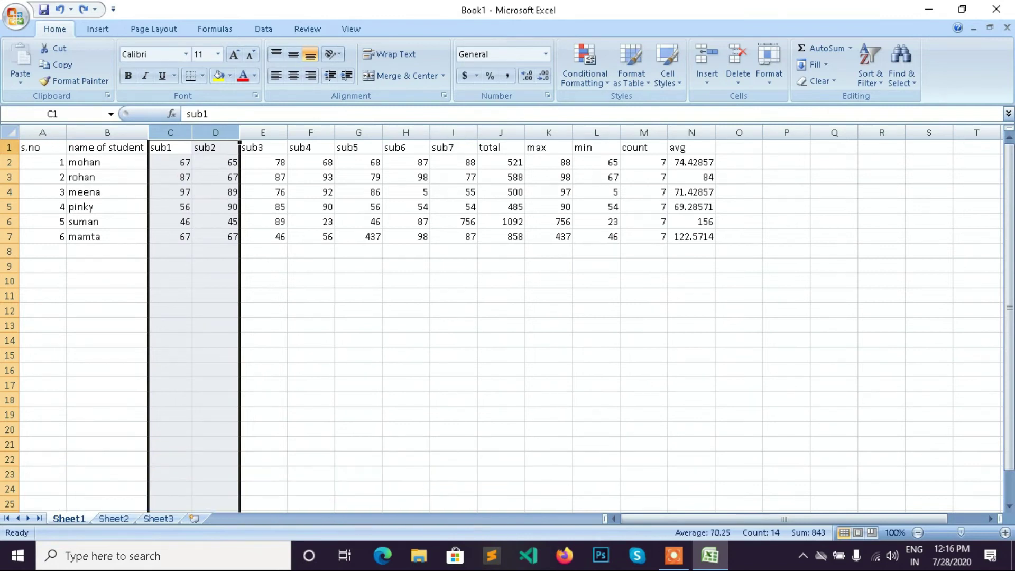
# Insert two blank rows above the table's header row
pyautogui.click(9, 148)
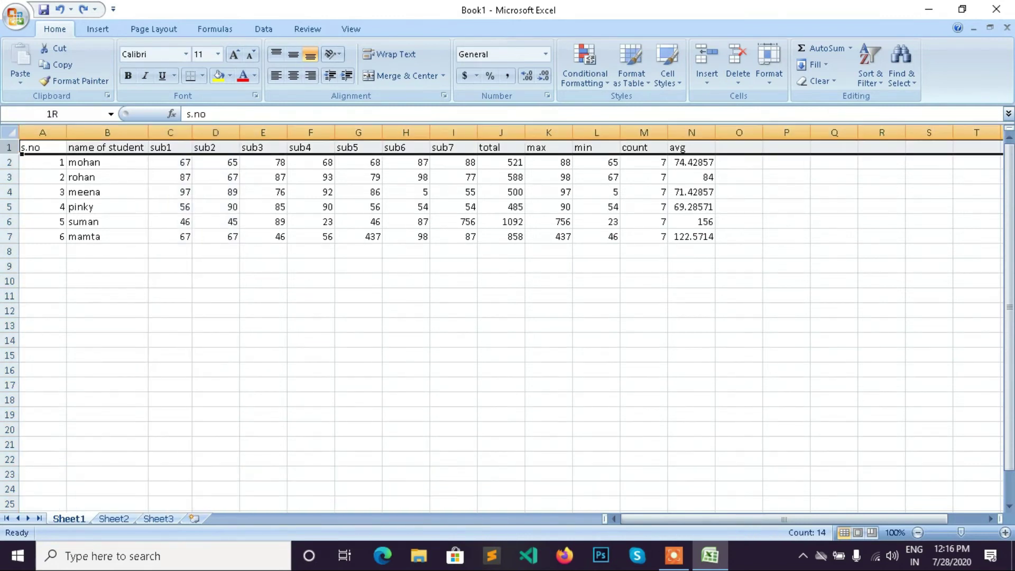
pyautogui.moveTo(9, 148); pyautogui.dragTo(9, 169)
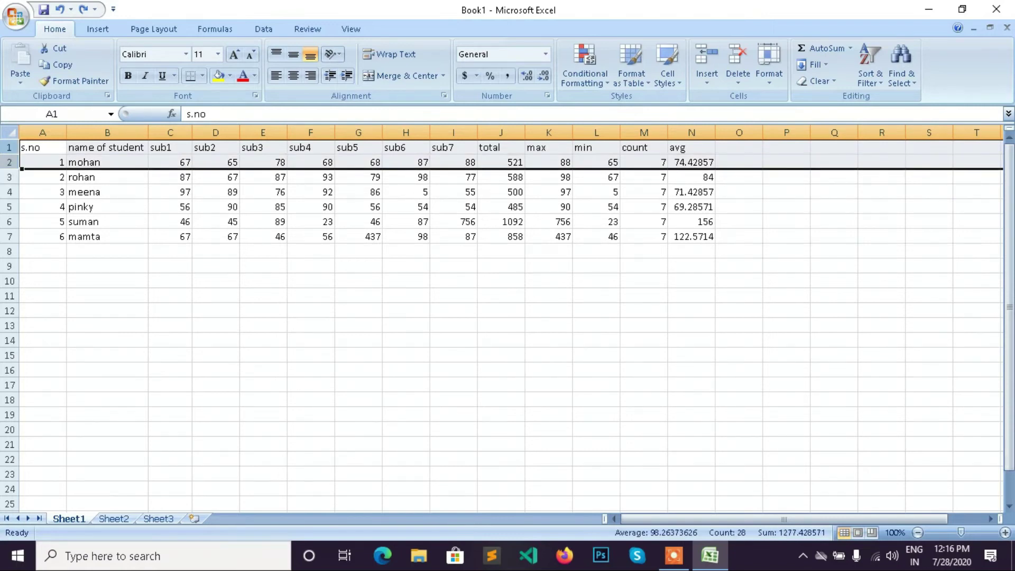
pyautogui.hotkey('ctrl', 'shift', '=')
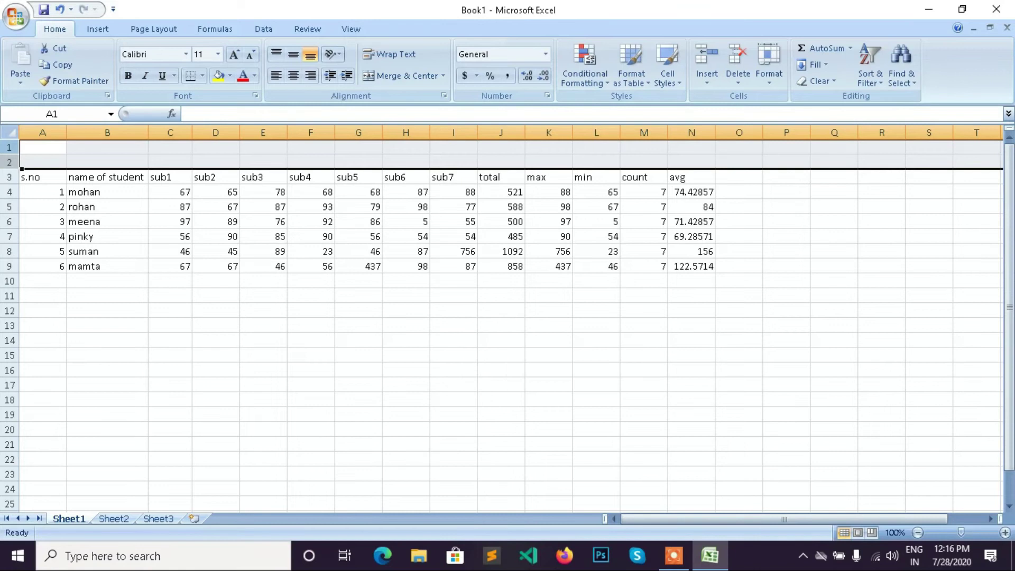
# Enter the title "student monthy report" in cell C2 above the subject headers
pyautogui.click(162, 161)
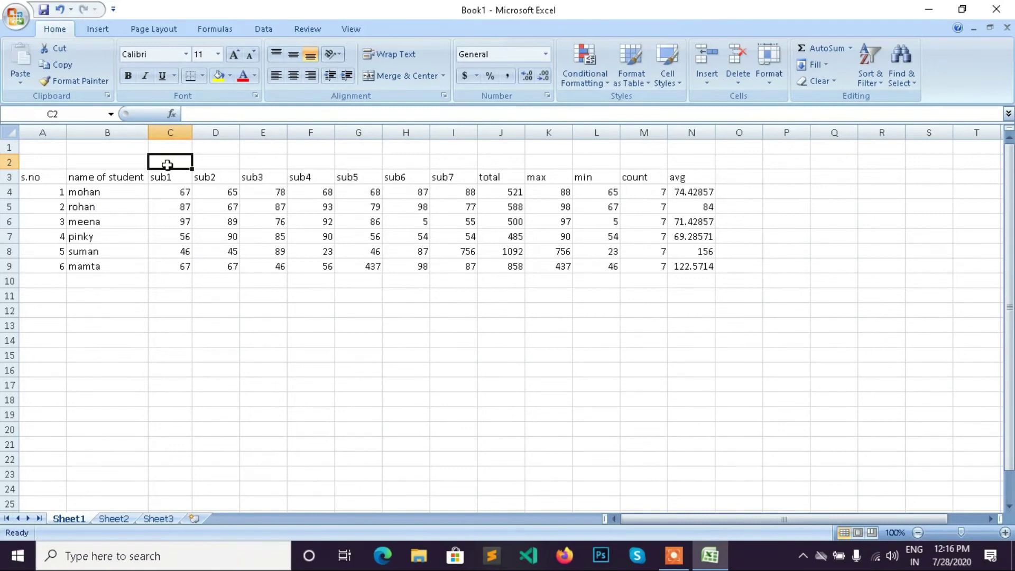
pyautogui.write('stu')
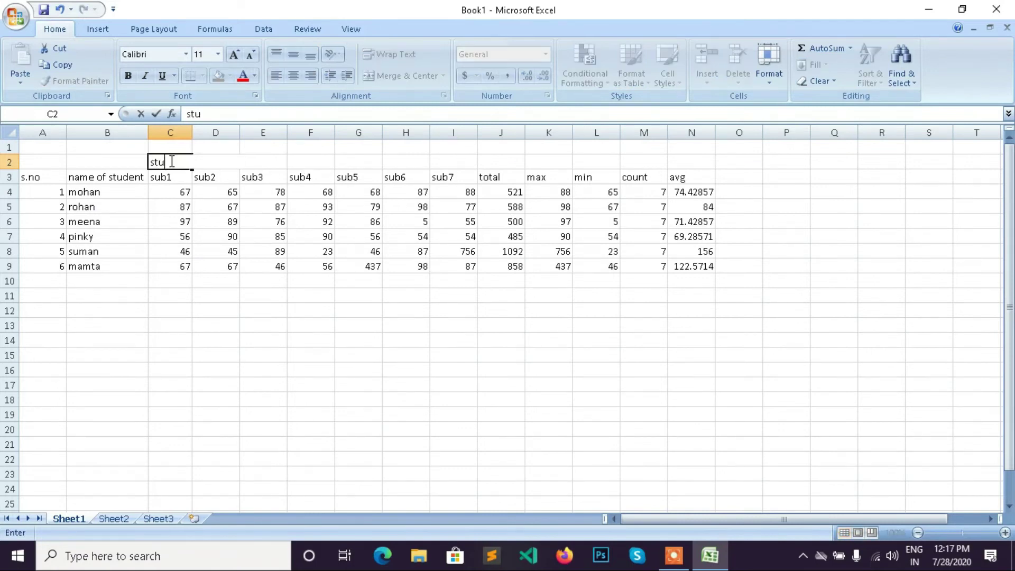
pyautogui.write('dent monthy')
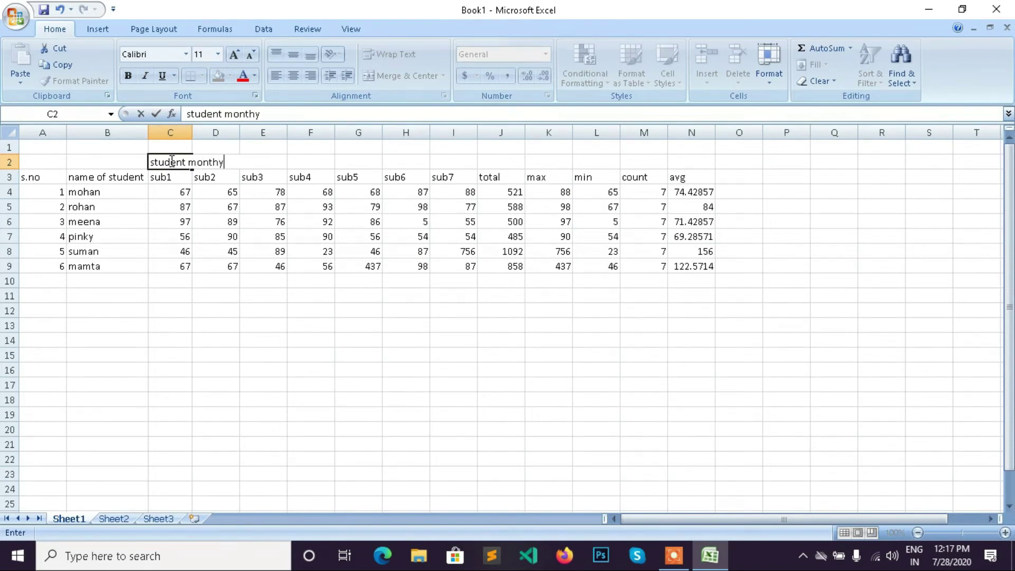
pyautogui.write(' report')
pyautogui.moveTo(279, 161); pyautogui.dragTo(314, 161)
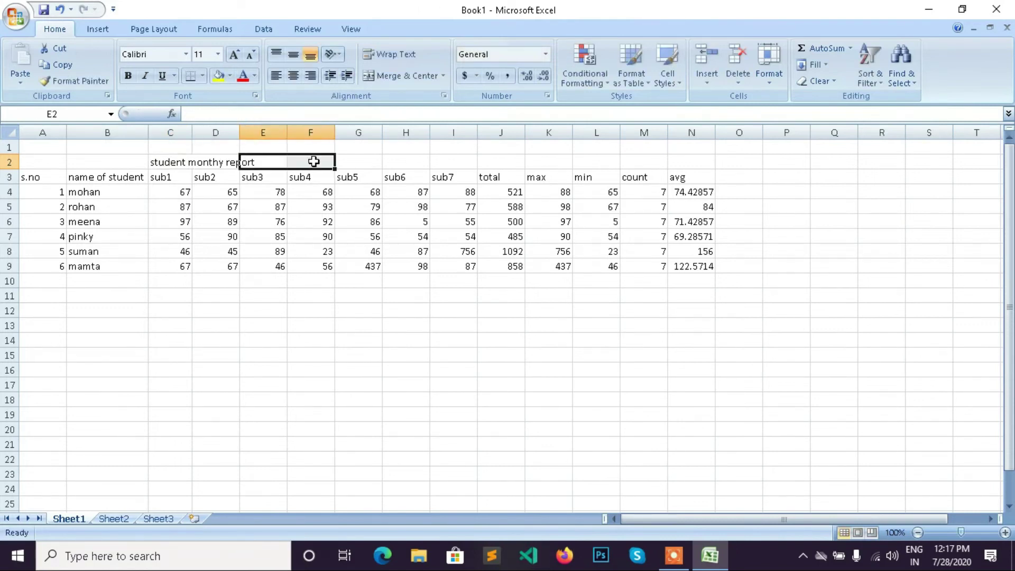
# Merge and center the title "student monthy report" across cells C2 to I2
pyautogui.moveTo(174, 161); pyautogui.dragTo(449, 168)
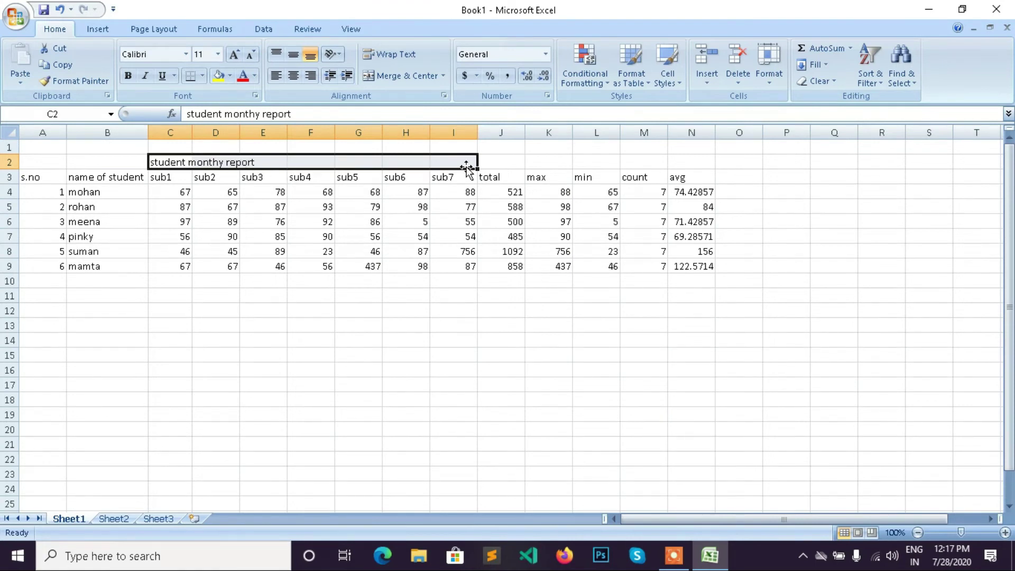
pyautogui.click(443, 79)
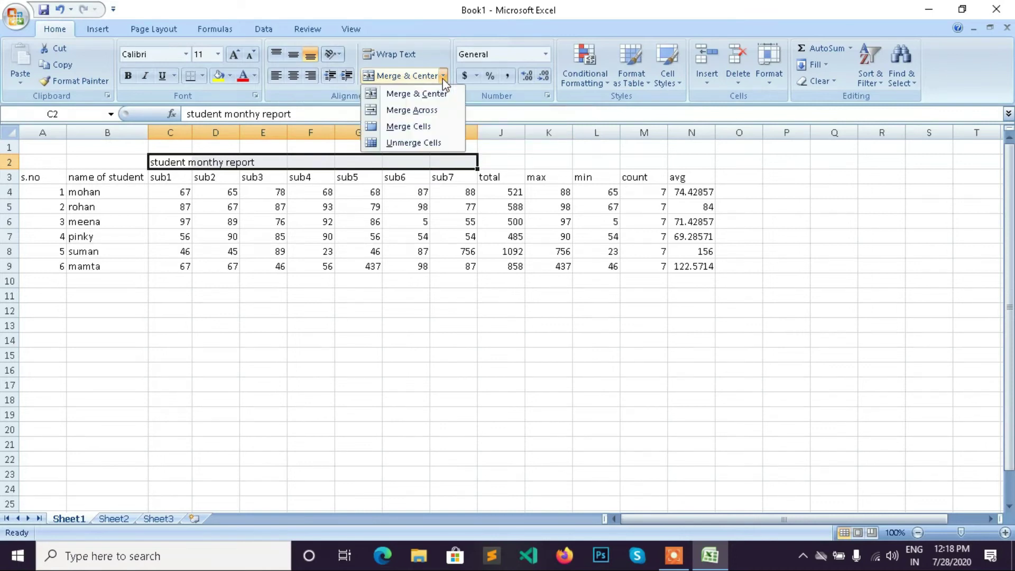
pyautogui.click(415, 93)
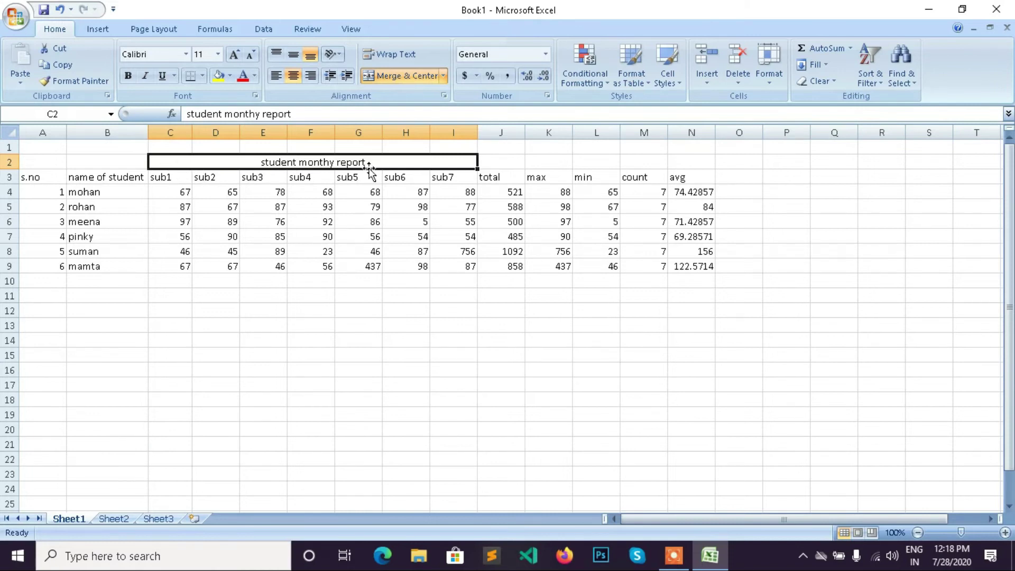
pyautogui.click(304, 208)
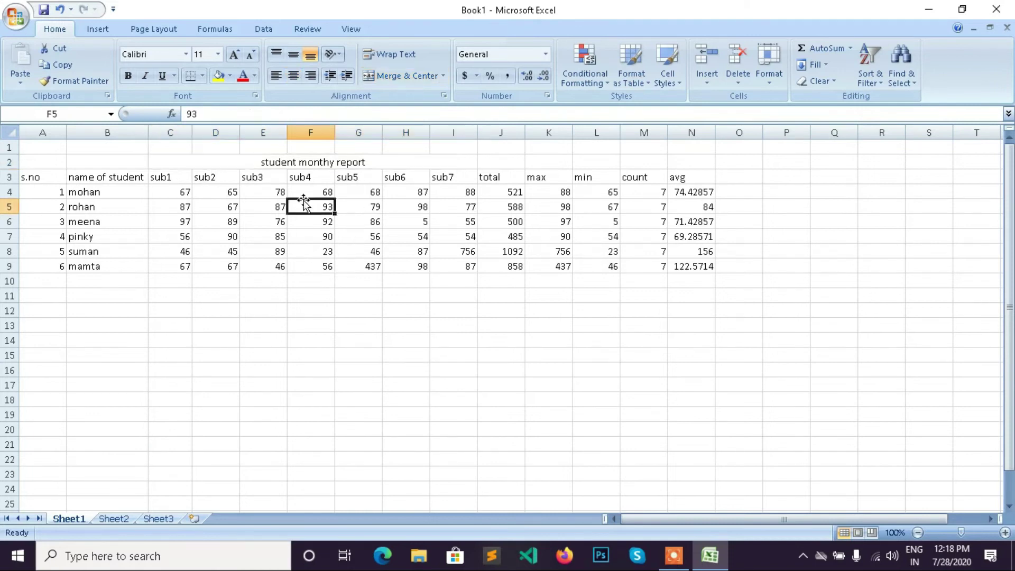
pyautogui.click(205, 165)
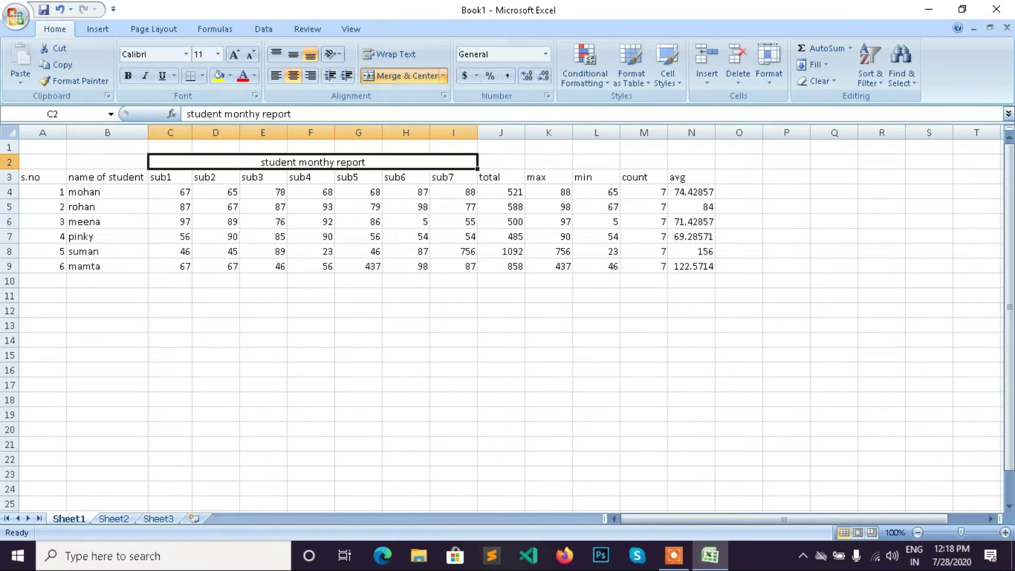
# Fill the title and header rows 2 and 3 with orange
pyautogui.moveTo(9, 161); pyautogui.dragTo(11, 186)
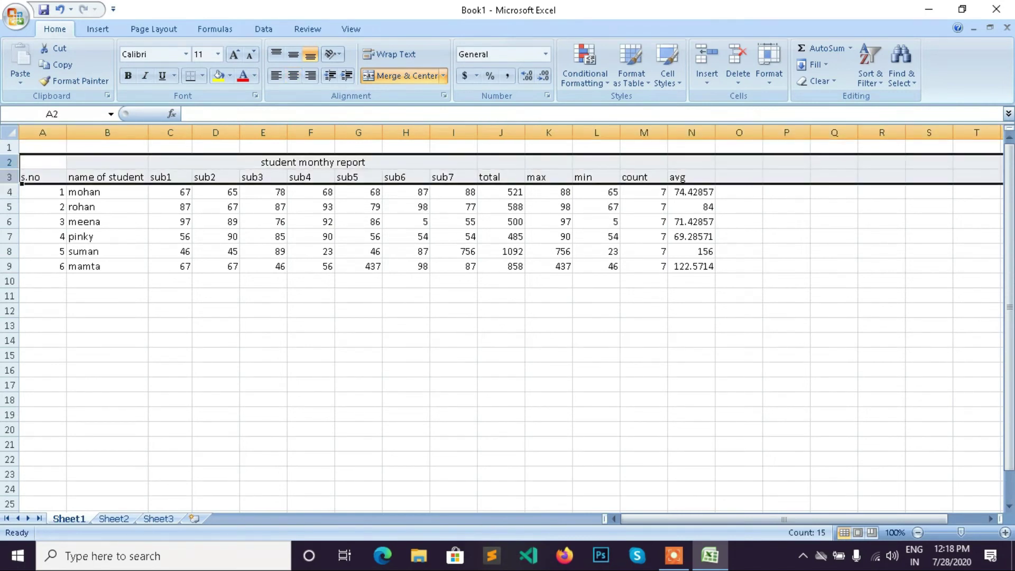
pyautogui.click(229, 77)
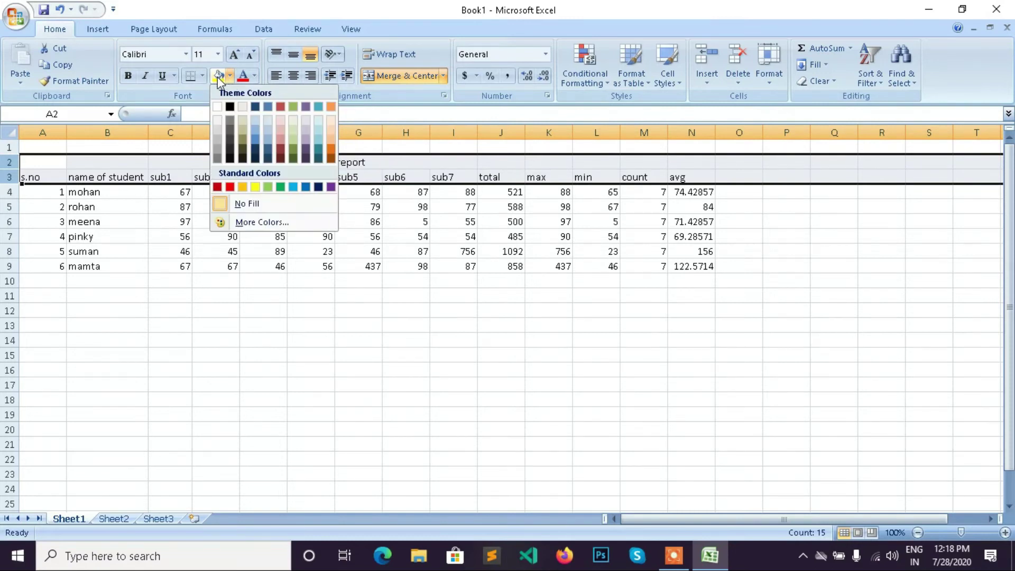
pyautogui.click(242, 187)
pyautogui.click(380, 177)
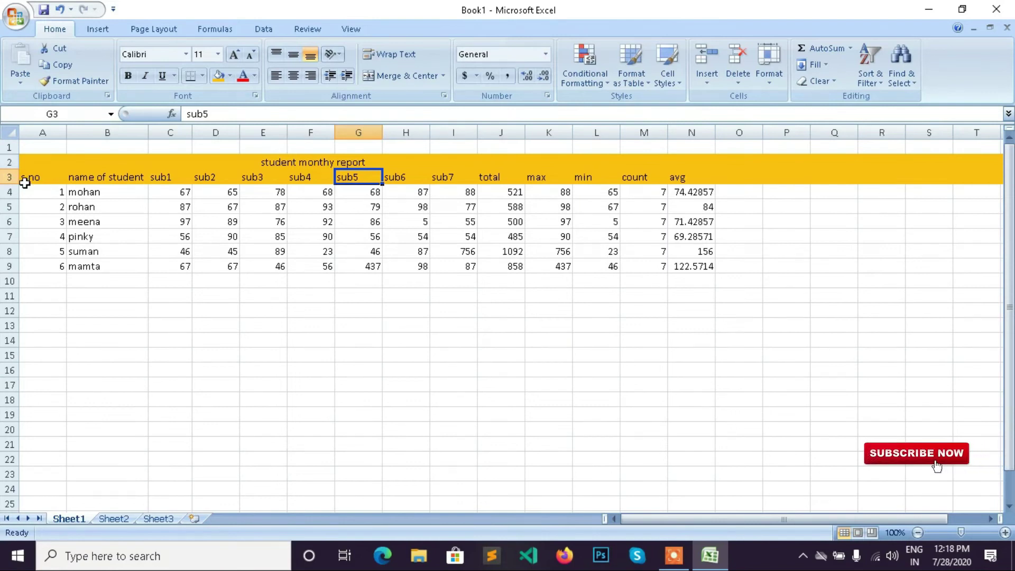
# Apply a dark blue fill to the sub5 header cell and to the whole of rows 2 and 3
pyautogui.click(230, 76)
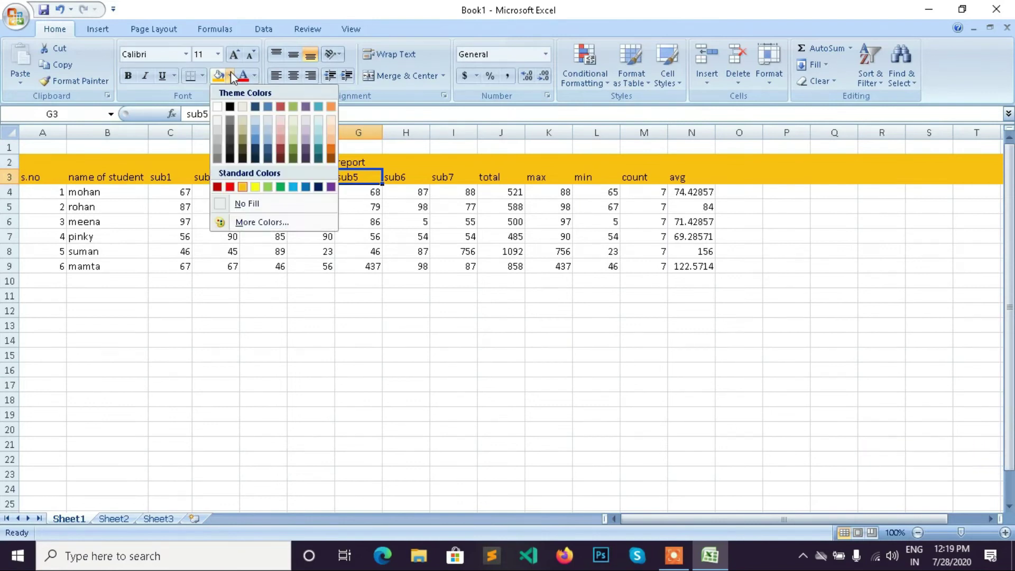
pyautogui.click(306, 187)
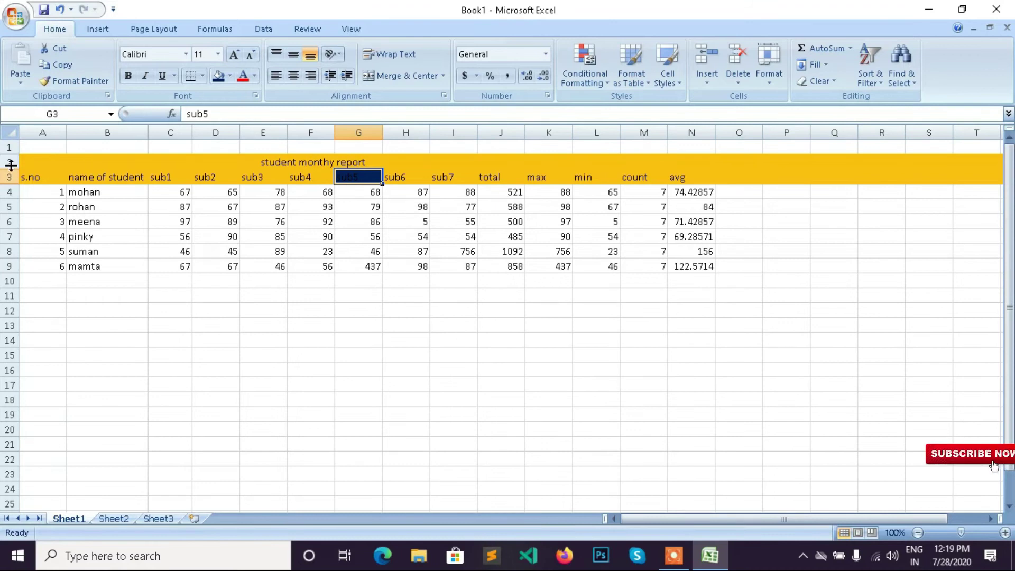
pyautogui.moveTo(10, 155); pyautogui.dragTo(10, 177)
pyautogui.click(10, 149)
pyautogui.click(218, 77)
pyautogui.click(260, 159)
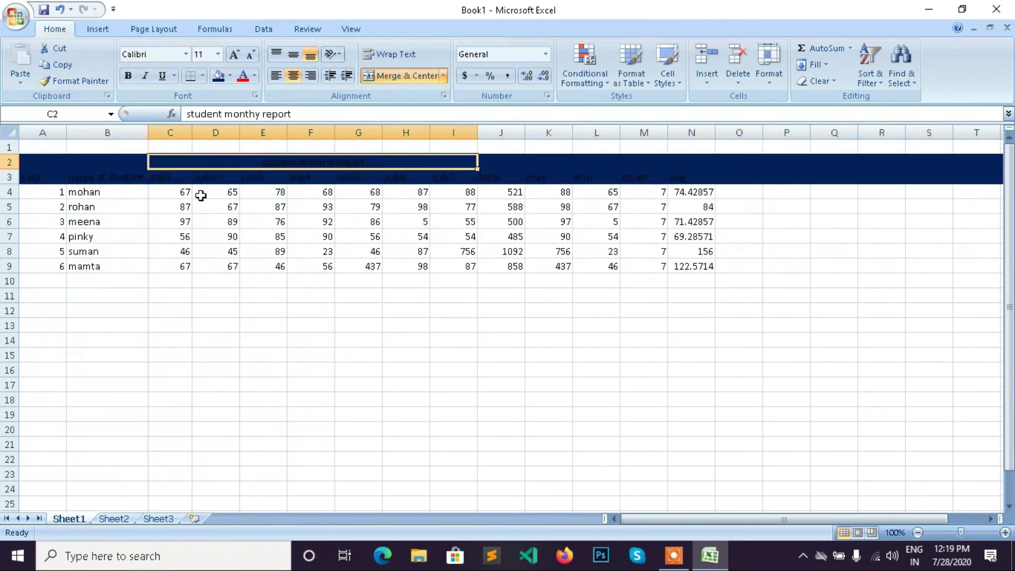
# Set the font color of the title and header rows 2 and 3 to white
pyautogui.click(10, 161)
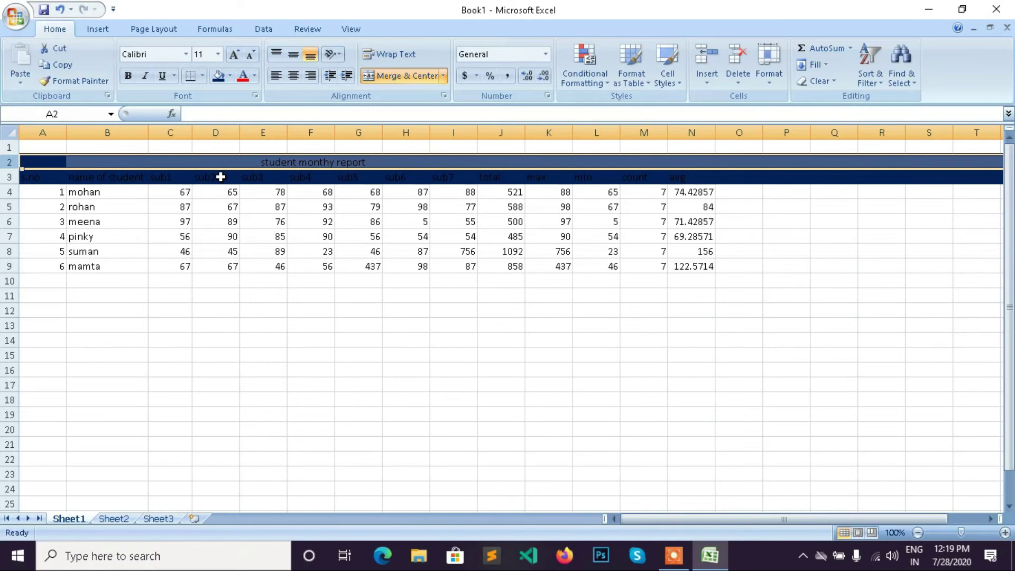
pyautogui.click(230, 190)
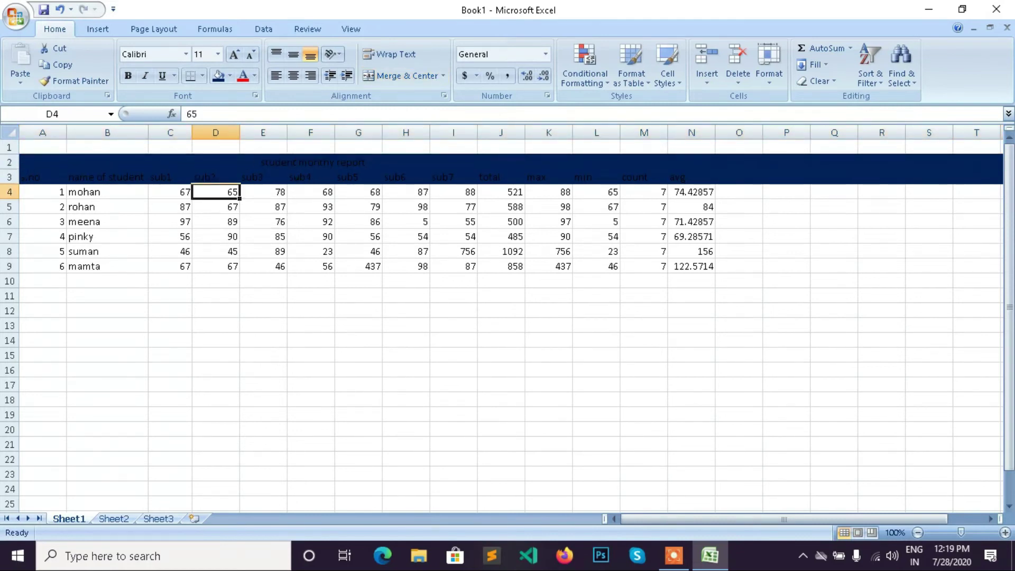
pyautogui.moveTo(8, 157); pyautogui.dragTo(9, 175)
pyautogui.click(26, 150)
pyautogui.click(48, 219)
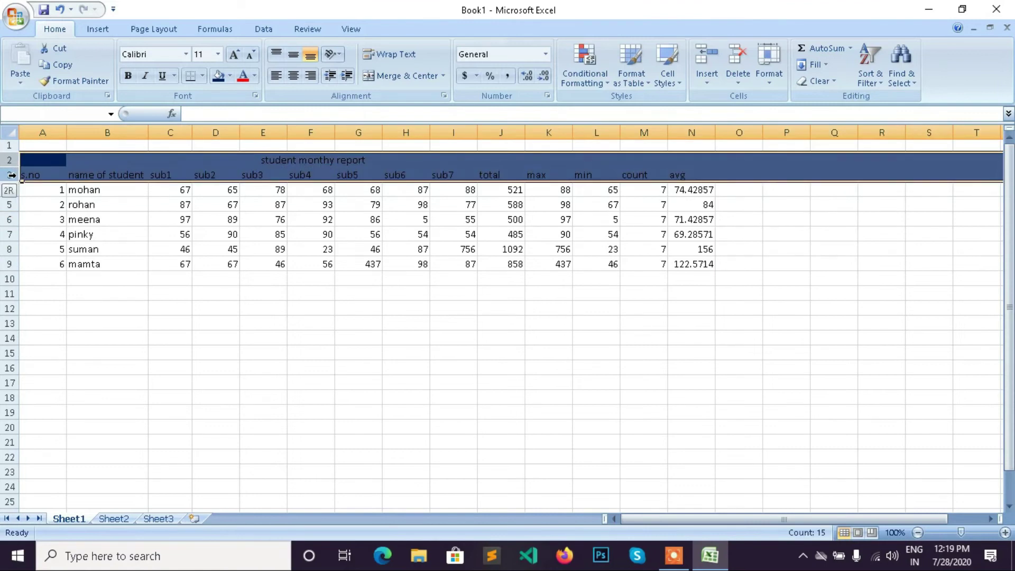
pyautogui.click(254, 75)
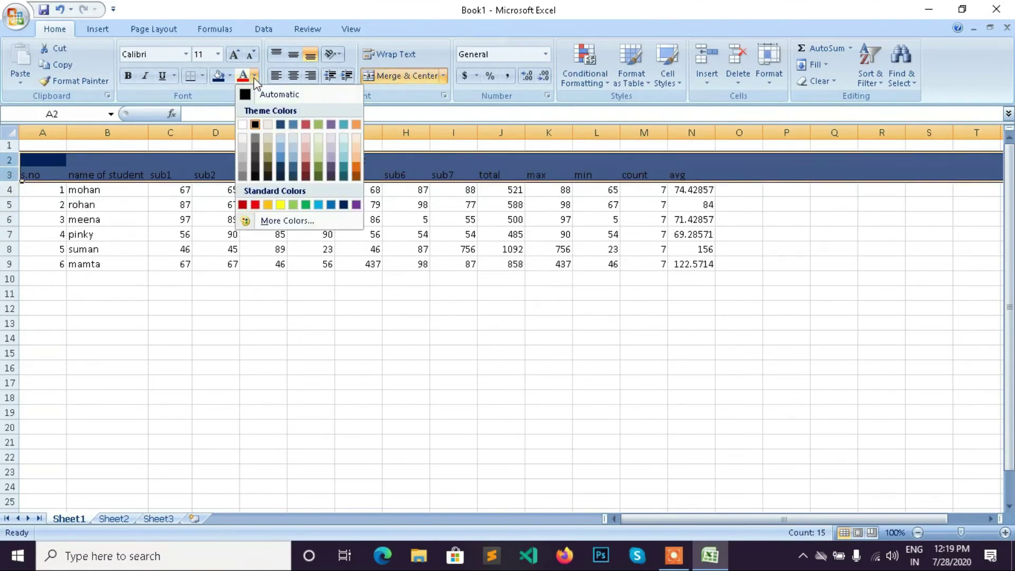
pyautogui.click(243, 125)
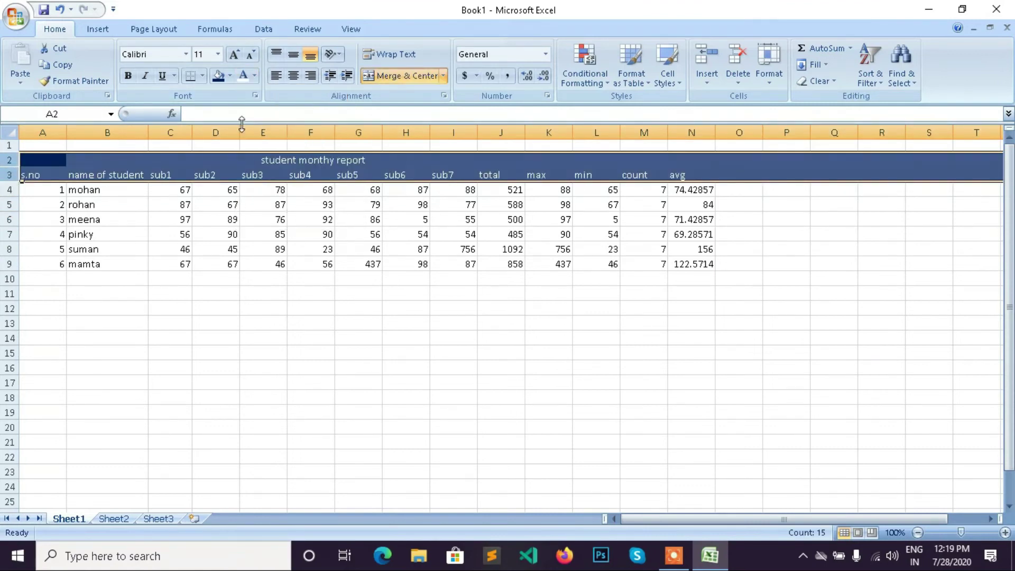
pyautogui.click(178, 174)
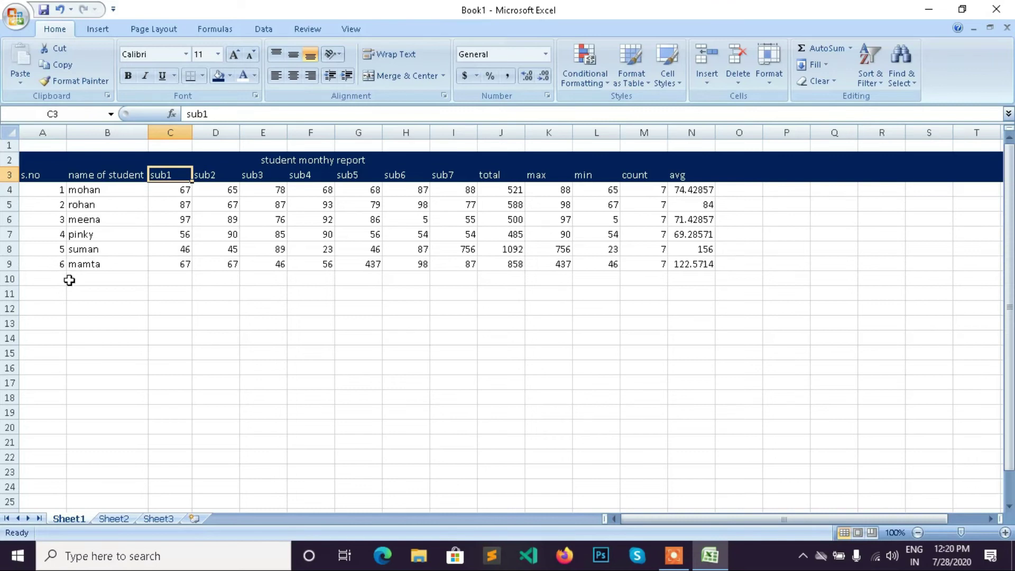
# Copy the student records in A4:N9 and paste them directly below, starting at cell A10
pyautogui.moveTo(34, 196); pyautogui.dragTo(683, 262)
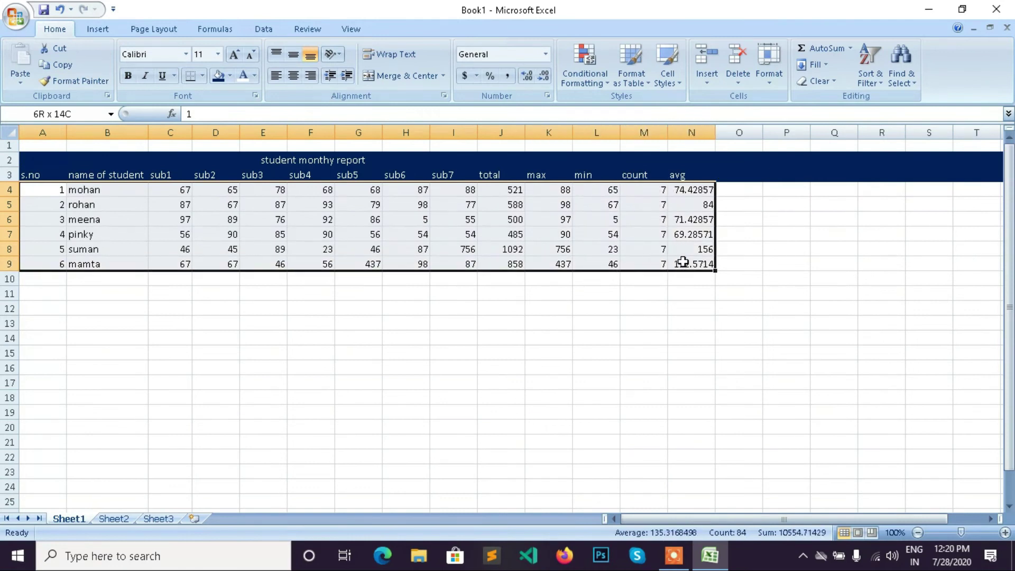
pyautogui.click(42, 275)
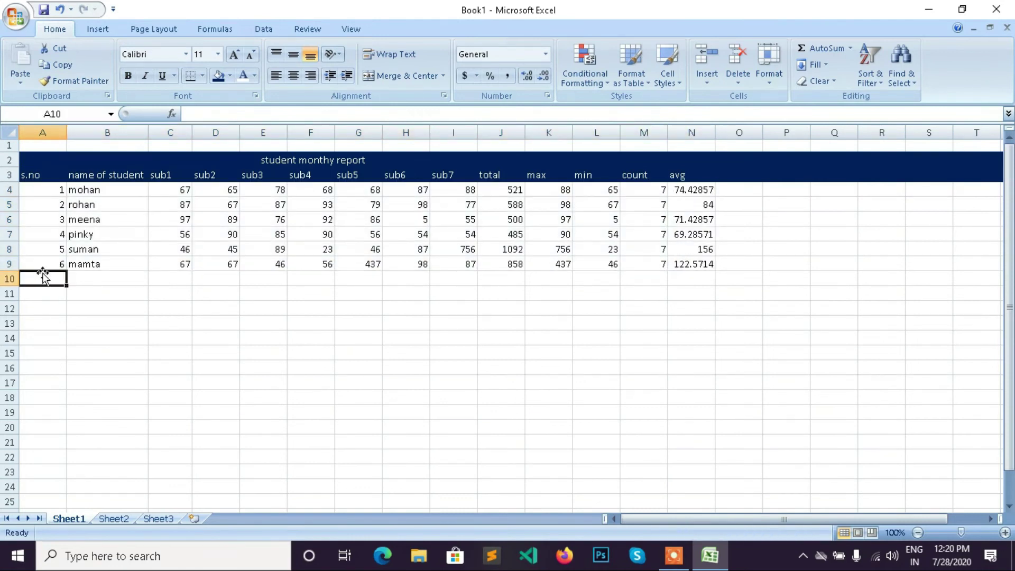
pyautogui.moveTo(31, 188); pyautogui.dragTo(693, 262)
pyautogui.rightClick(659, 244)
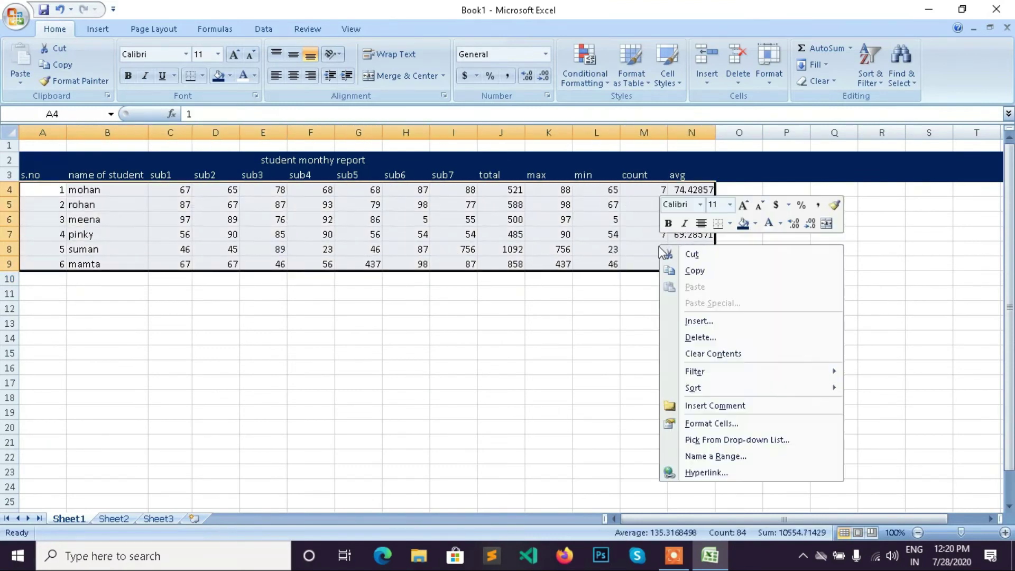
pyautogui.click(687, 270)
pyautogui.click(49, 279)
pyautogui.rightClick(48, 279)
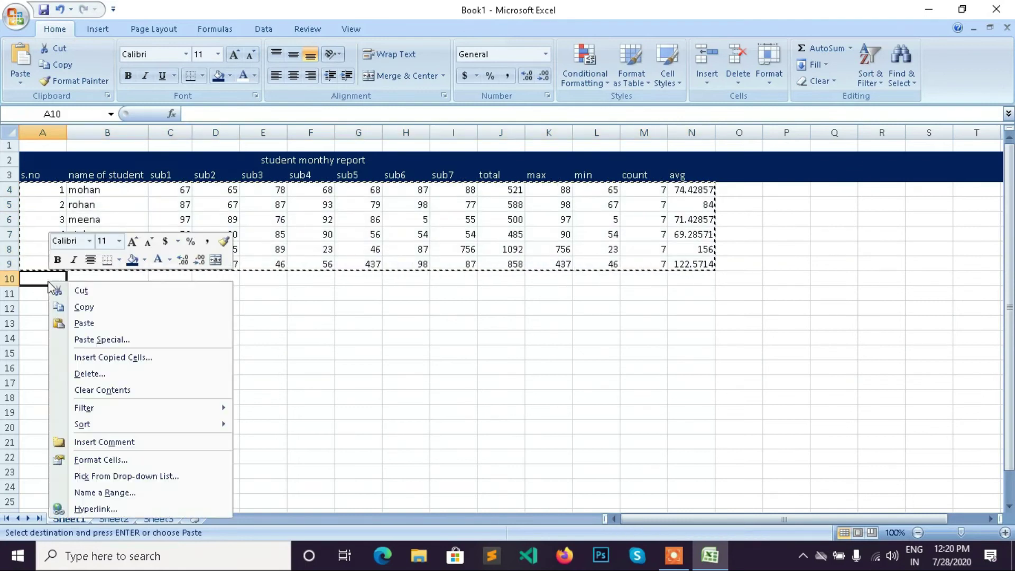
pyautogui.click(85, 323)
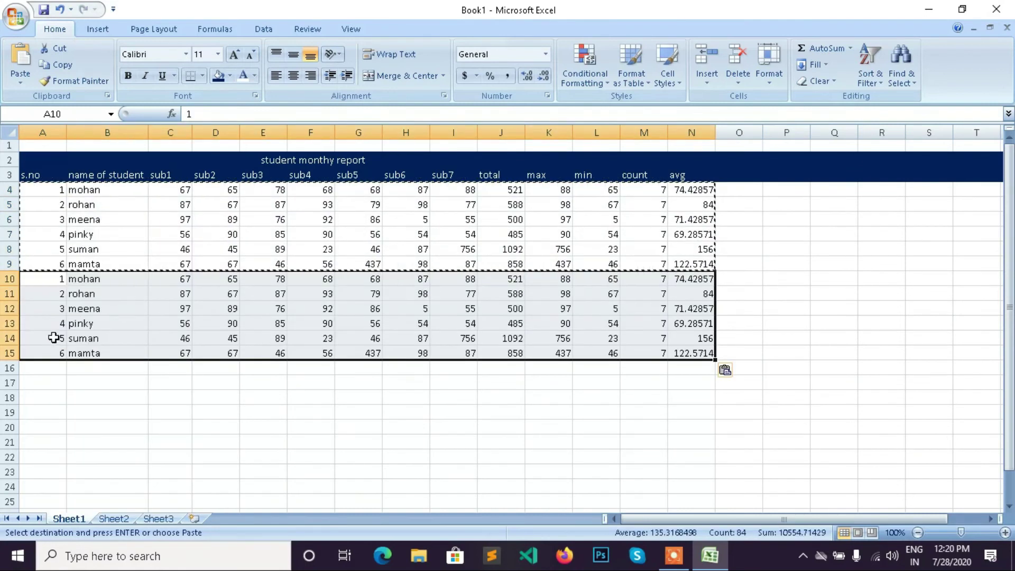
# Paste the copied student records two more times, starting at cells A16 and A22
pyautogui.rightClick(48, 371)
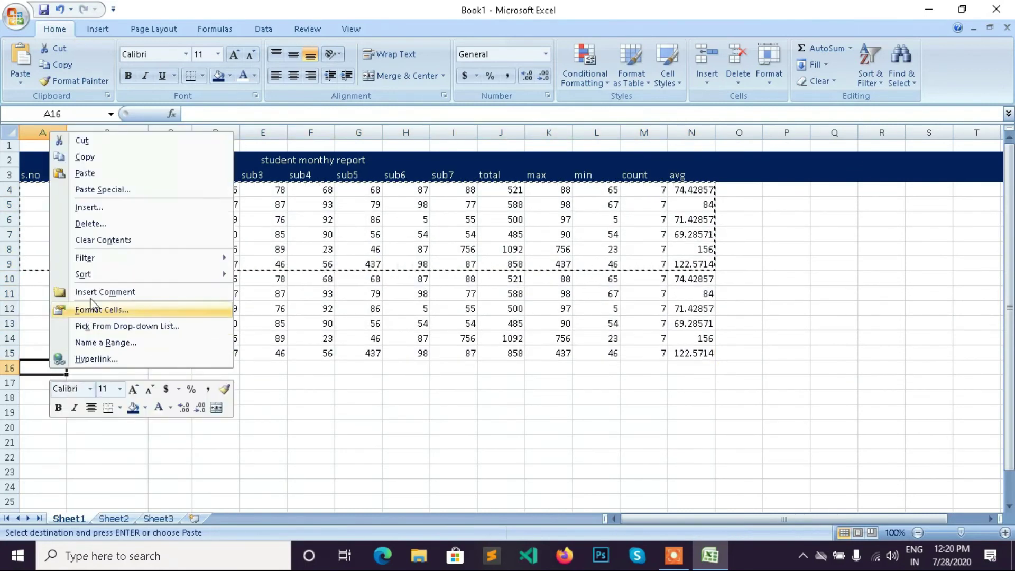
pyautogui.click(85, 173)
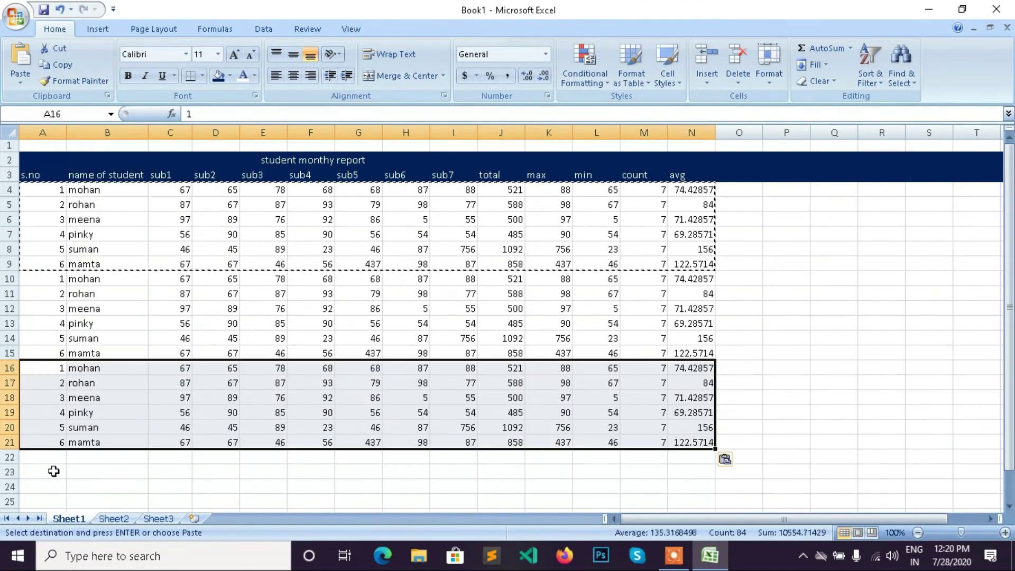
pyautogui.click(53, 454)
pyautogui.rightClick(53, 455)
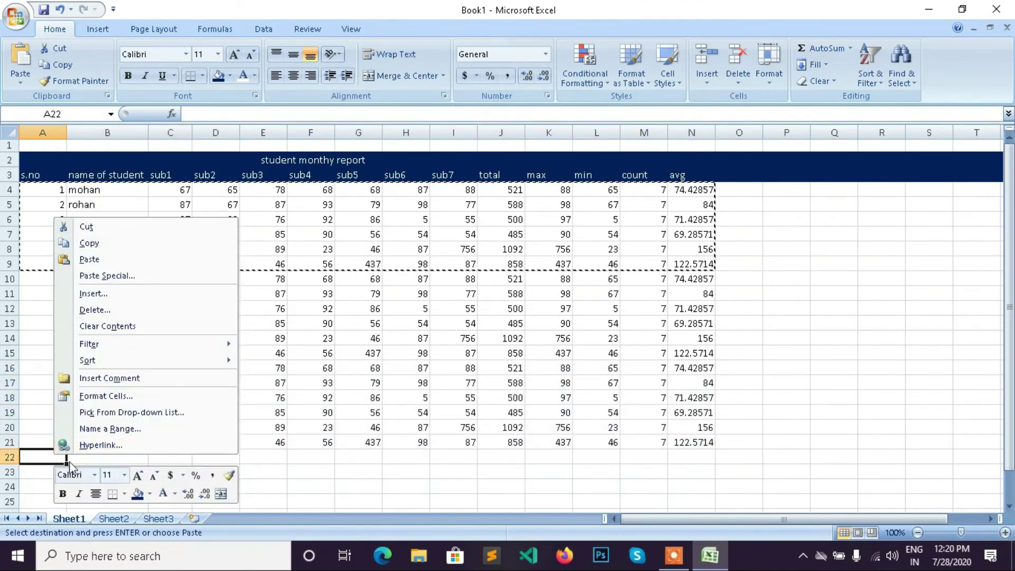
pyautogui.click(96, 262)
# Review the extended student list from the title and header rows down to the last record in row 27
pyautogui.scroll(-5, 845, 325)
pyautogui.scroll(5, 850, 337)
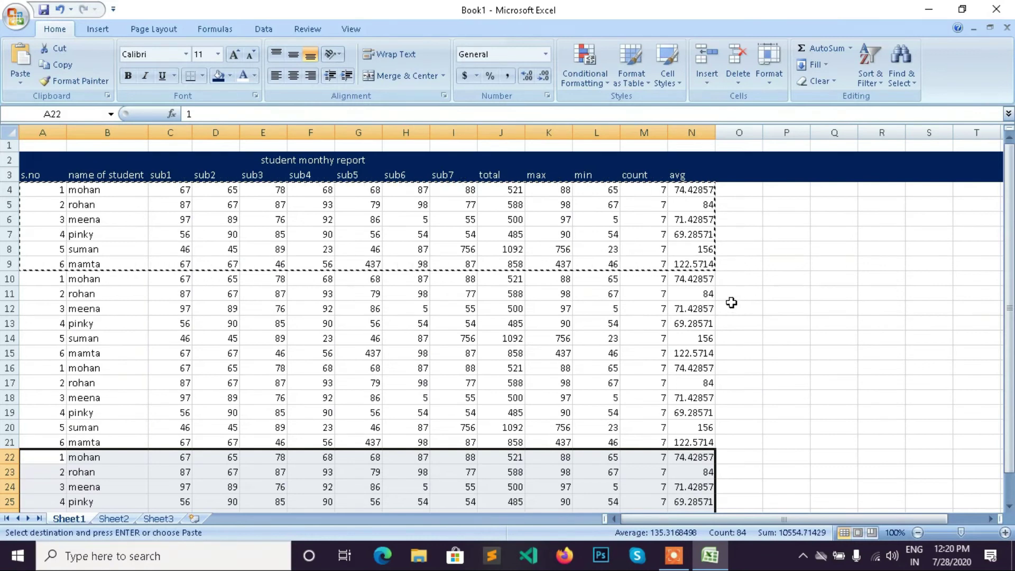
pyautogui.scroll(-5, 297, 270)
pyautogui.scroll(4, 297, 269)
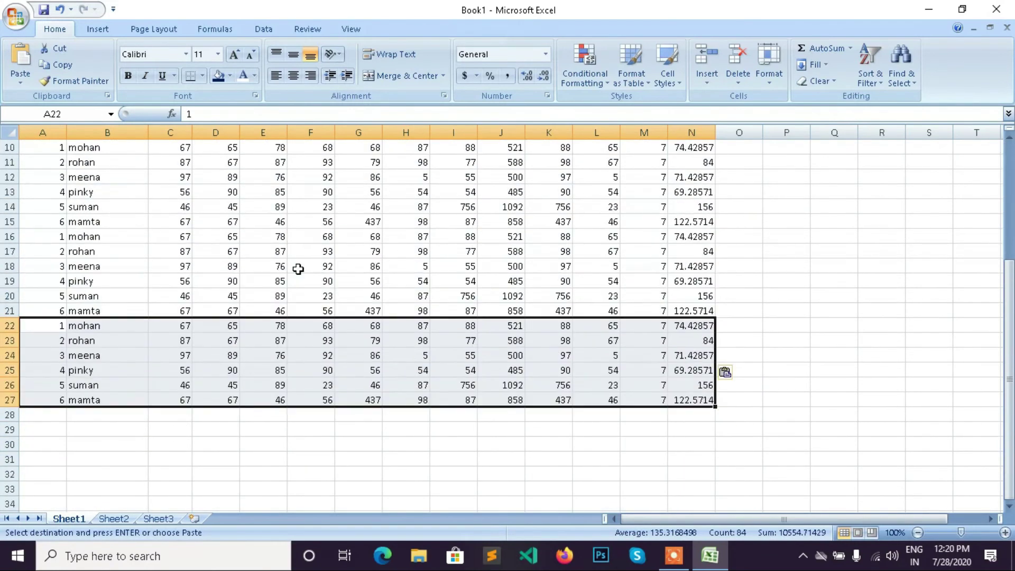
pyautogui.scroll(1, 298, 269)
pyautogui.scroll(-2, 313, 277)
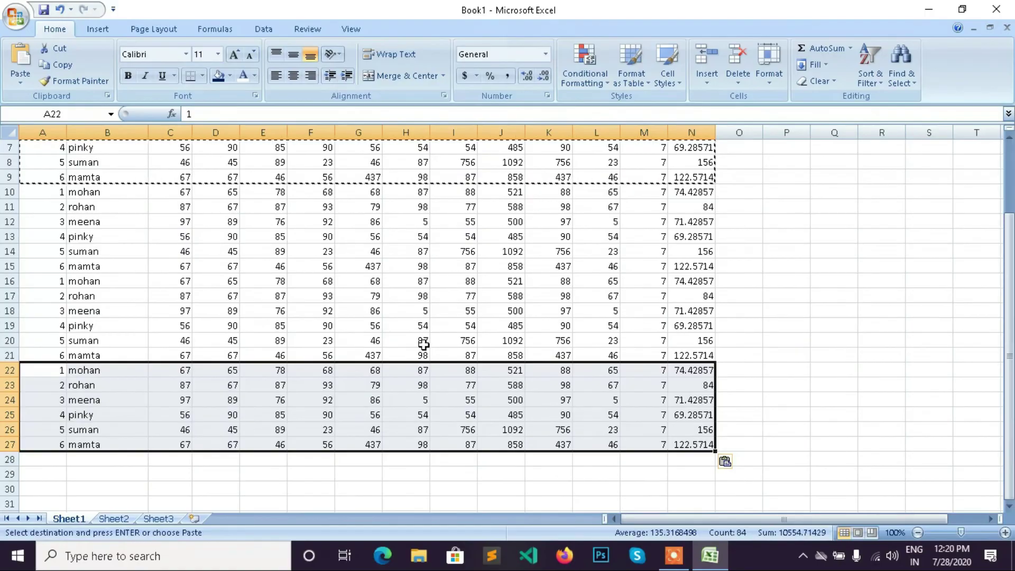
pyautogui.scroll(-3, 419, 294)
pyautogui.click(421, 296)
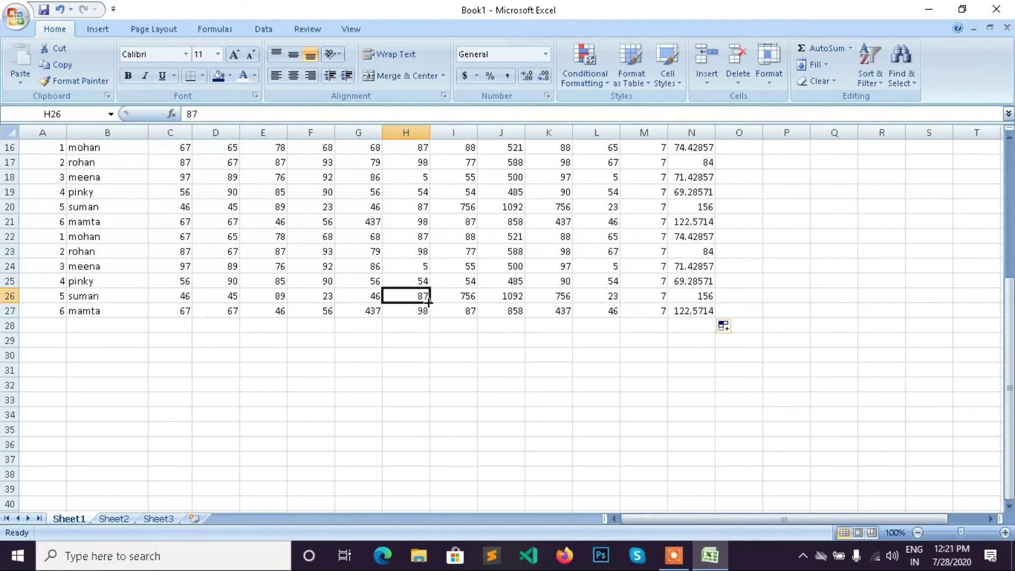
pyautogui.scroll(5, 424, 296)
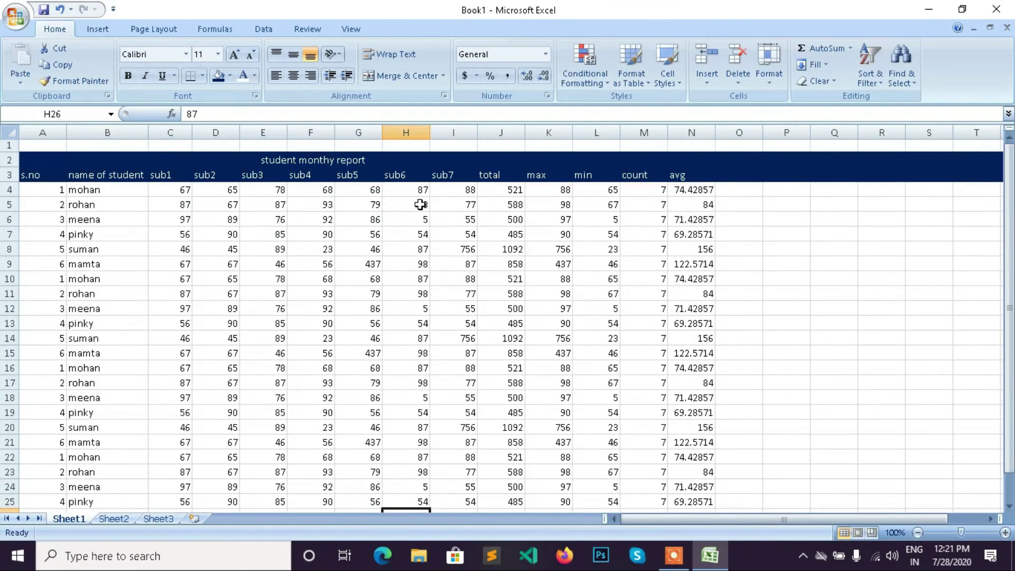
pyautogui.scroll(-6, 421, 203)
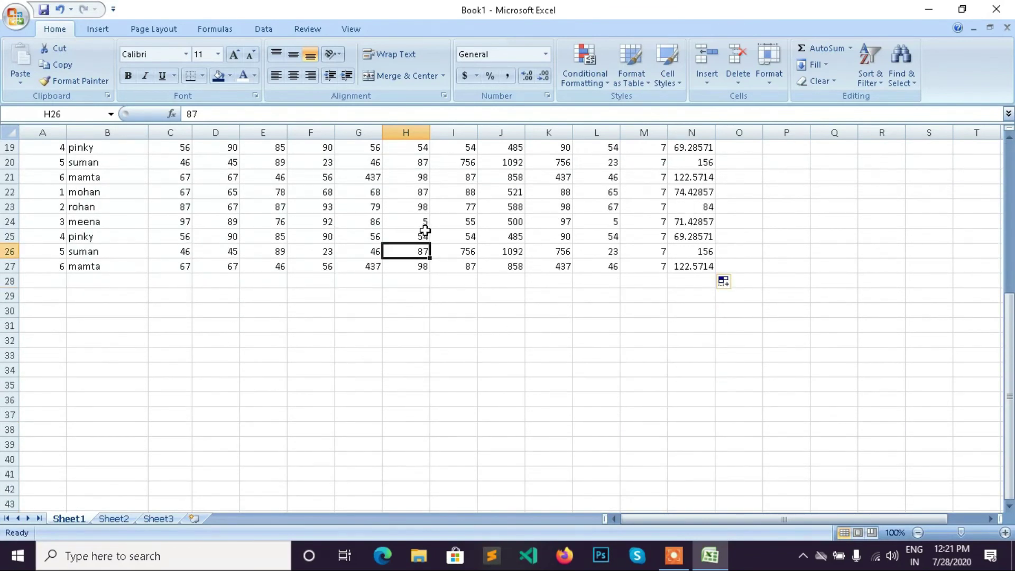
pyautogui.scroll(6, 425, 230)
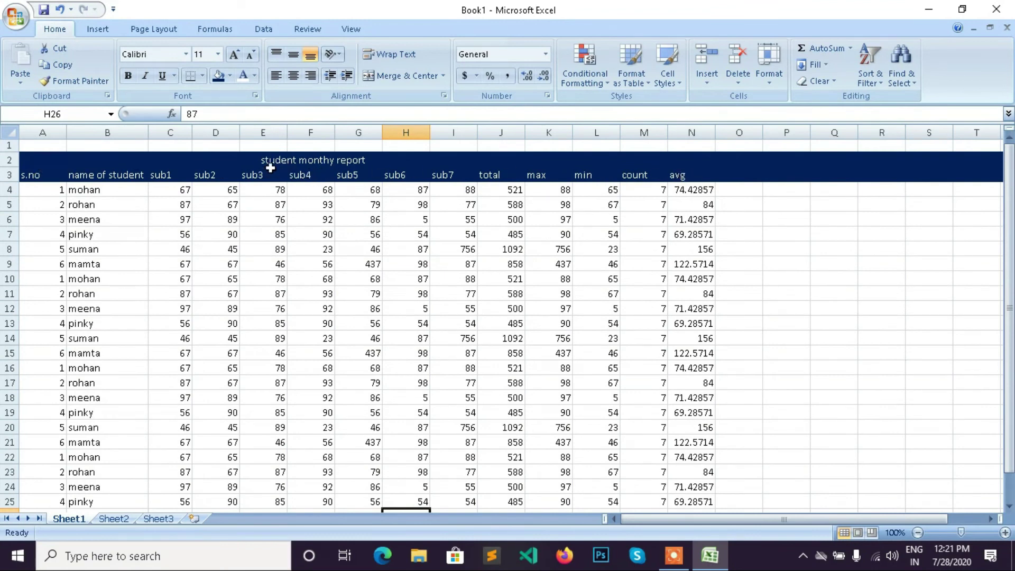
pyautogui.scroll(-5, 473, 233)
pyautogui.scroll(5, 475, 218)
# Freeze the panes at row 4 so the title and header rows above it stay fixed
pyautogui.click(9, 190)
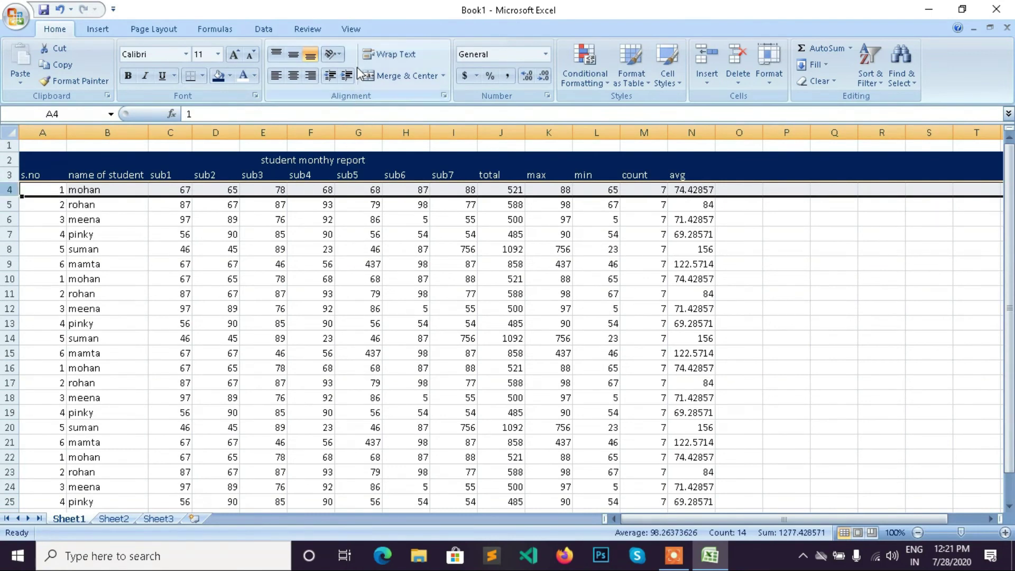
pyautogui.click(351, 31)
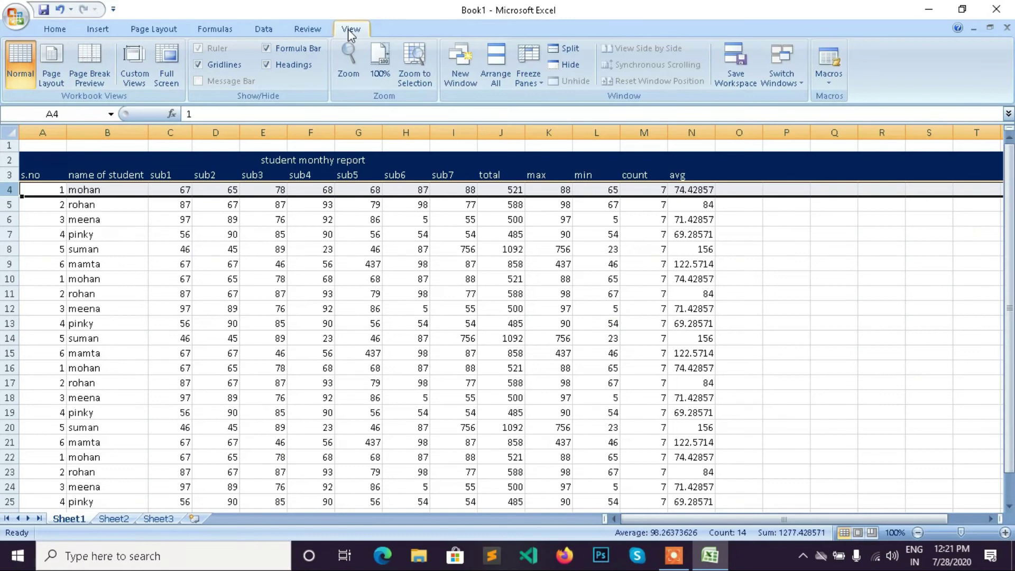
pyautogui.click(537, 81)
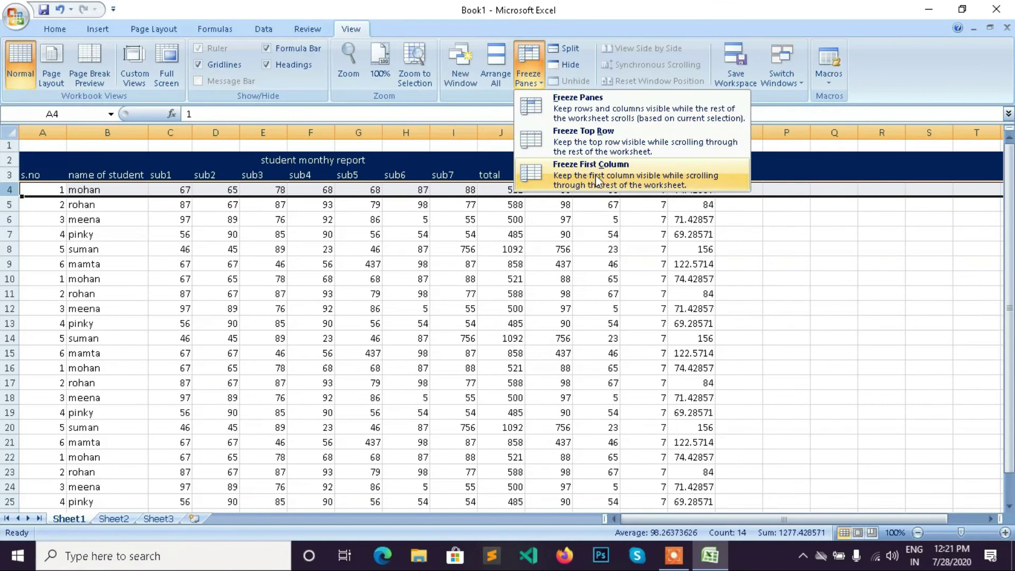
pyautogui.click(573, 104)
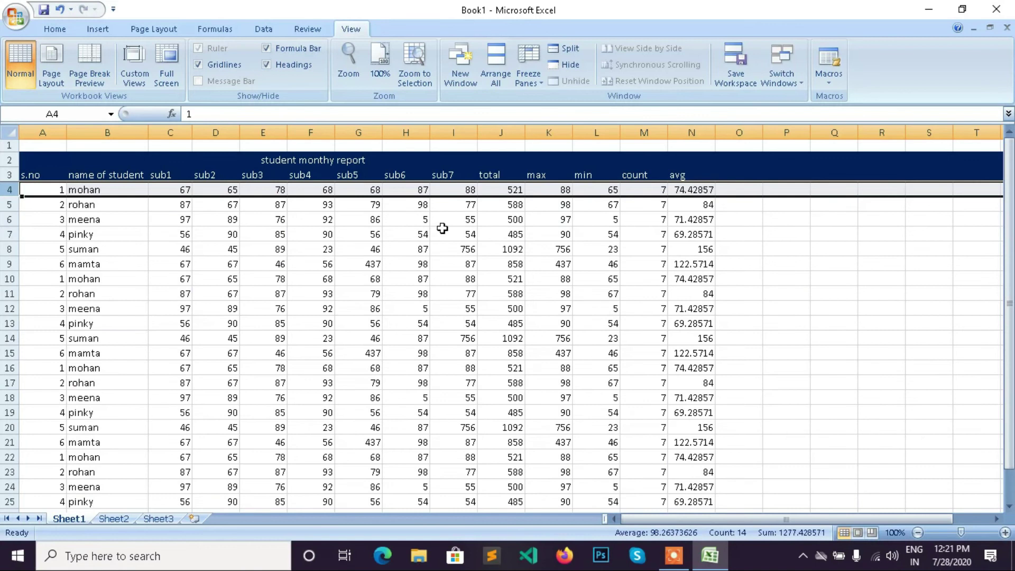
# Check the frozen title and header rows while moving through the student records down to row 27 and back
pyautogui.scroll(-4, 469, 253)
pyautogui.scroll(-5, 470, 255)
pyautogui.scroll(9, 473, 255)
pyautogui.scroll(-7, 370, 244)
pyautogui.scroll(4, 401, 266)
pyautogui.scroll(3, 402, 264)
pyautogui.scroll(-6, 402, 267)
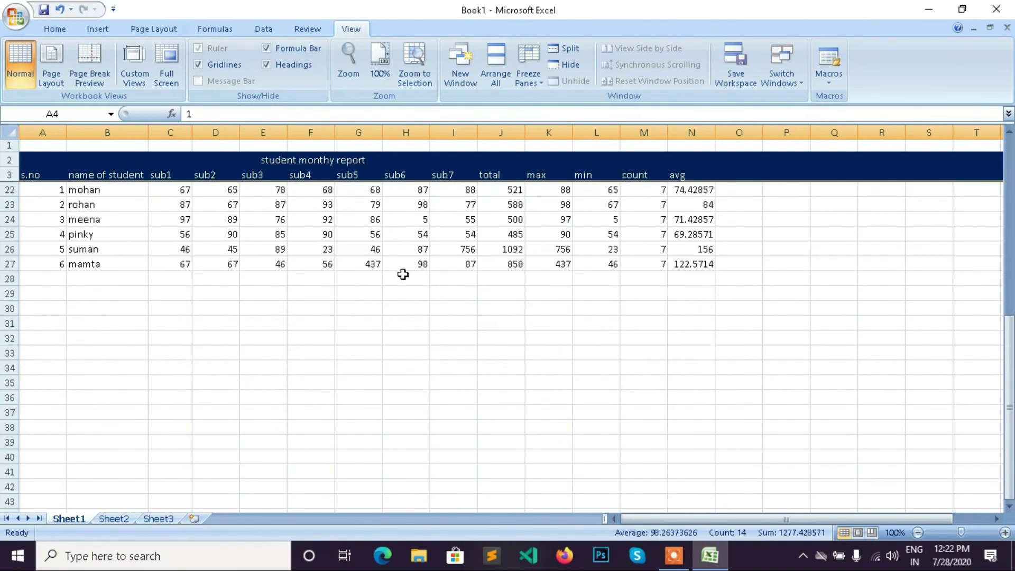
pyautogui.scroll(6, 402, 273)
pyautogui.scroll(-1, 402, 273)
pyautogui.scroll(1, 403, 294)
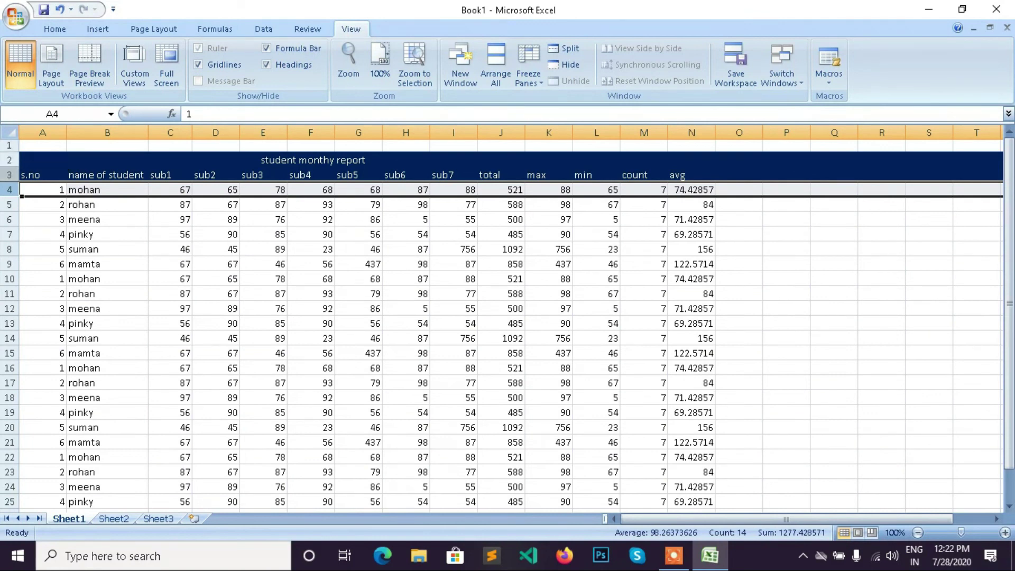
# Unfreeze the panes and check how the title and header rows move with the sheet
pyautogui.click(536, 80)
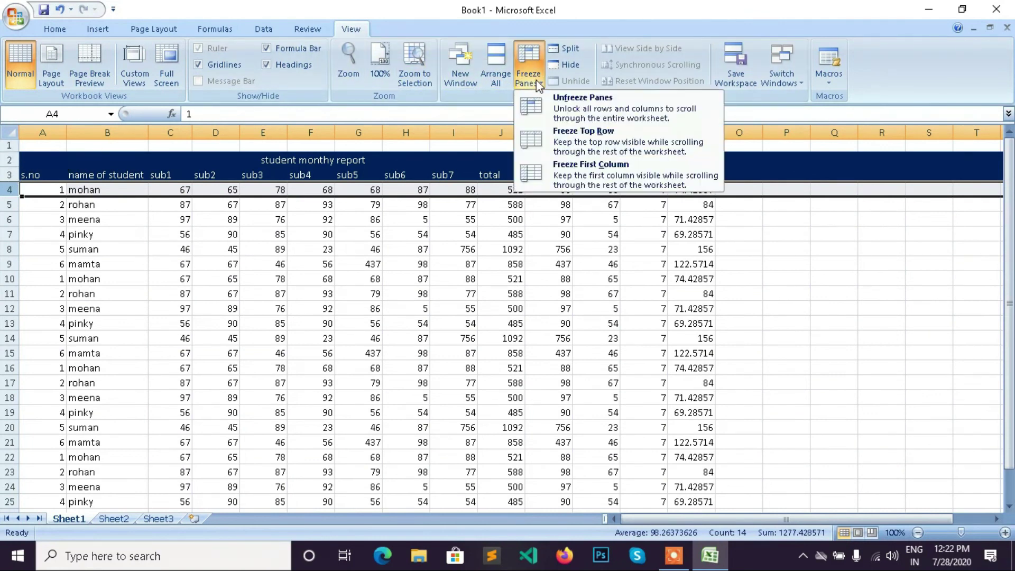
pyautogui.click(564, 102)
pyautogui.scroll(-4, 391, 226)
pyautogui.scroll(4, 391, 226)
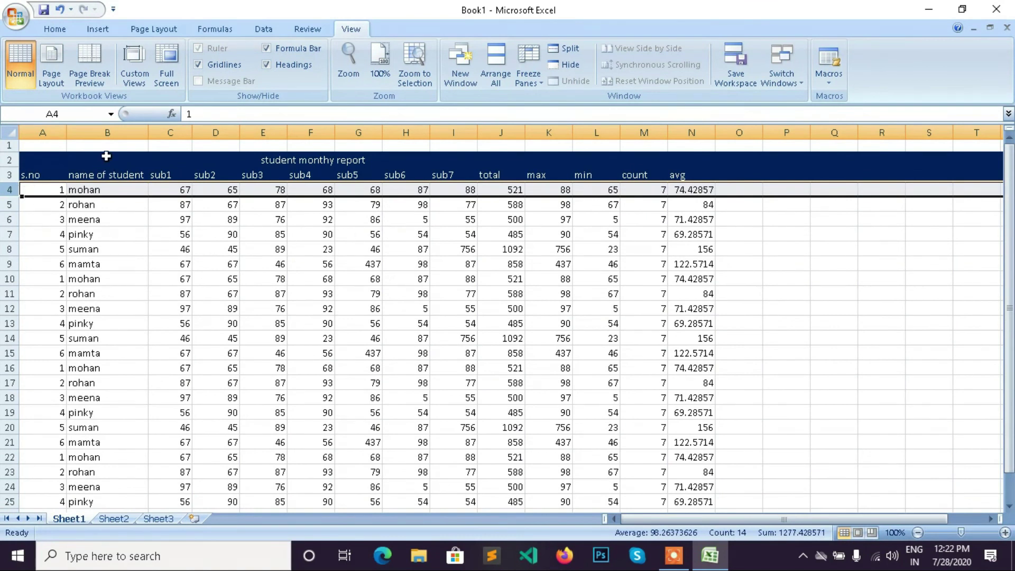
pyautogui.click(528, 69)
pyautogui.click(503, 177)
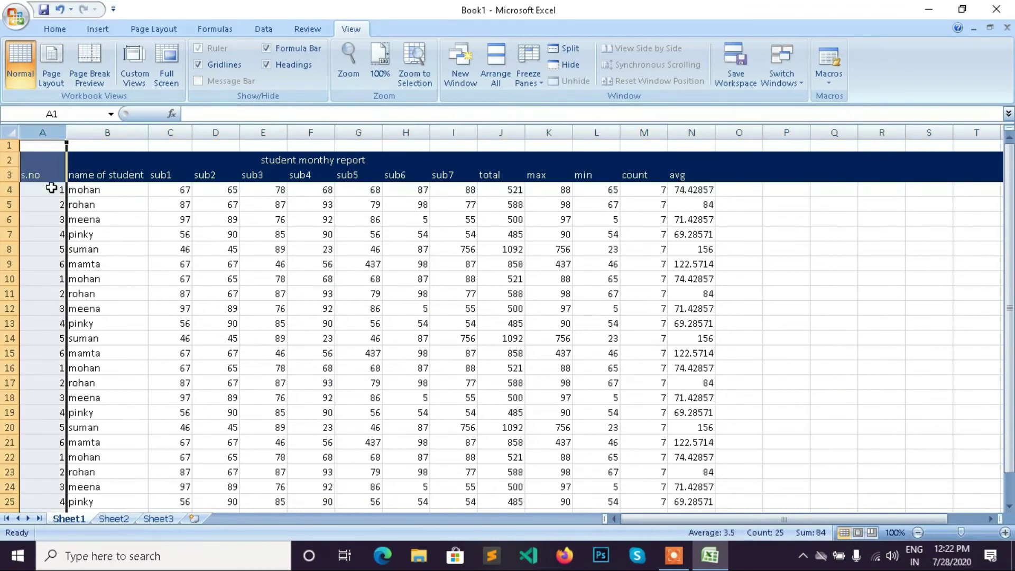
pyautogui.scroll(-5, 51, 188)
pyautogui.scroll(5, 50, 190)
# Freeze the panes at column B so the s.no column stays fixed, and check it by moving sideways through the sheet
pyautogui.click(106, 124)
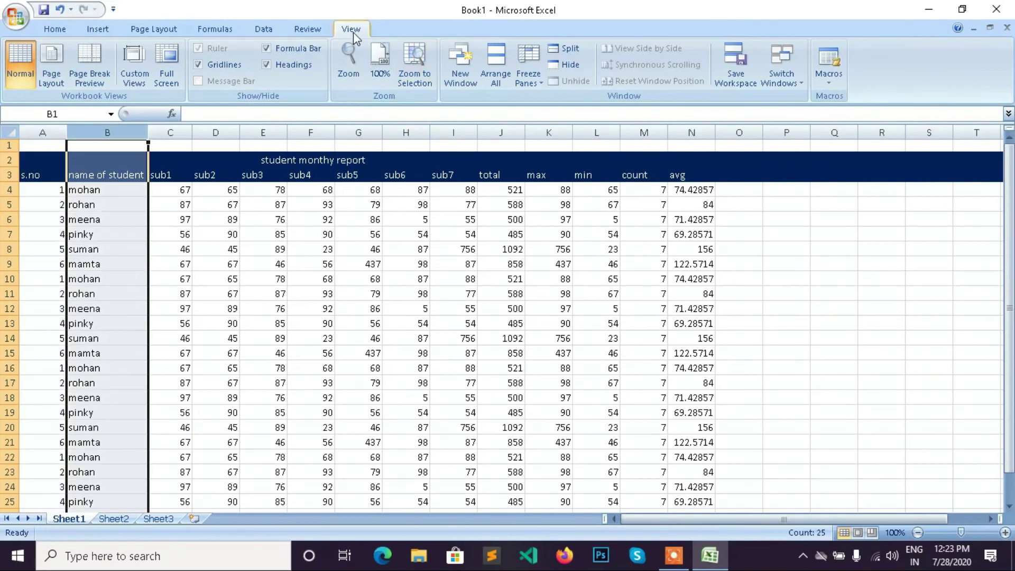
pyautogui.click(528, 71)
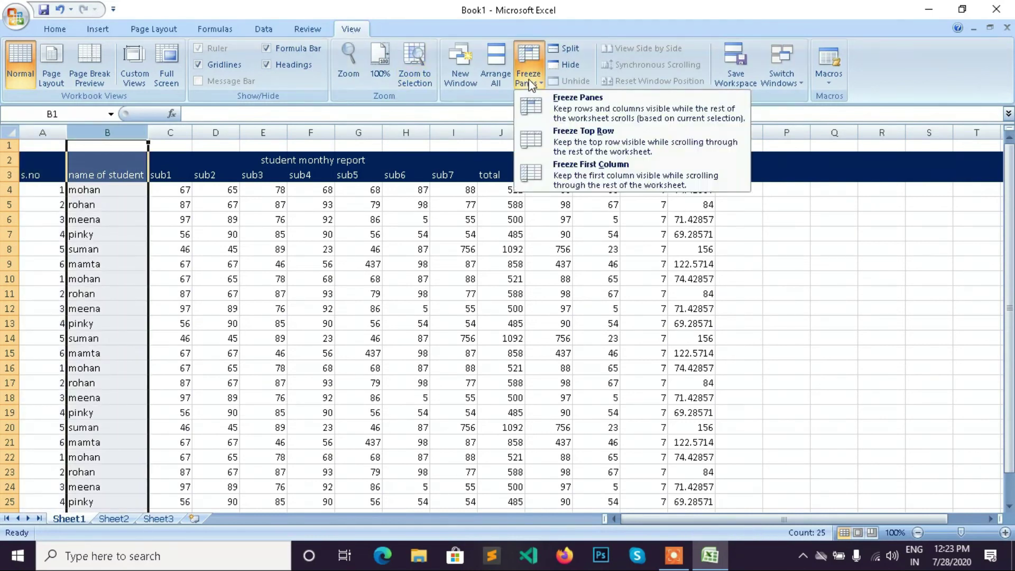
pyautogui.click(569, 116)
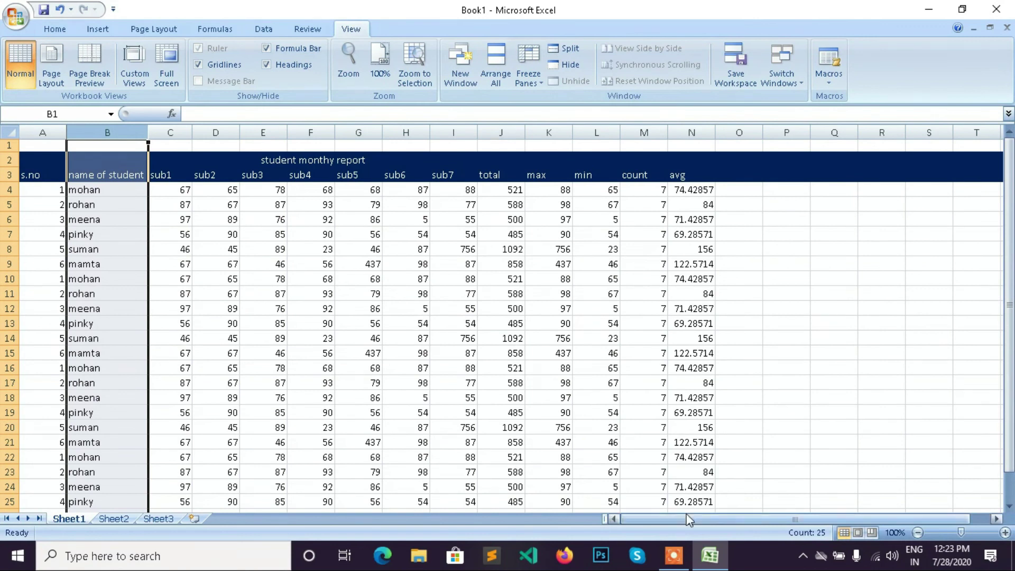
pyautogui.moveTo(685, 516); pyautogui.dragTo(770, 518)
pyautogui.moveTo(851, 521); pyautogui.dragTo(787, 521)
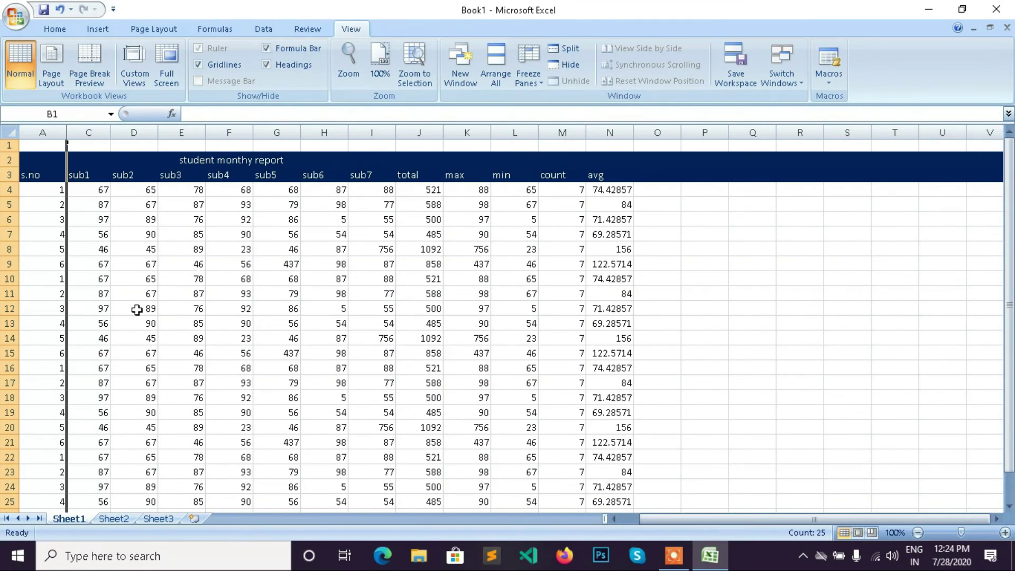
pyautogui.scroll(-10, 349, 279)
pyautogui.scroll(10, 344, 280)
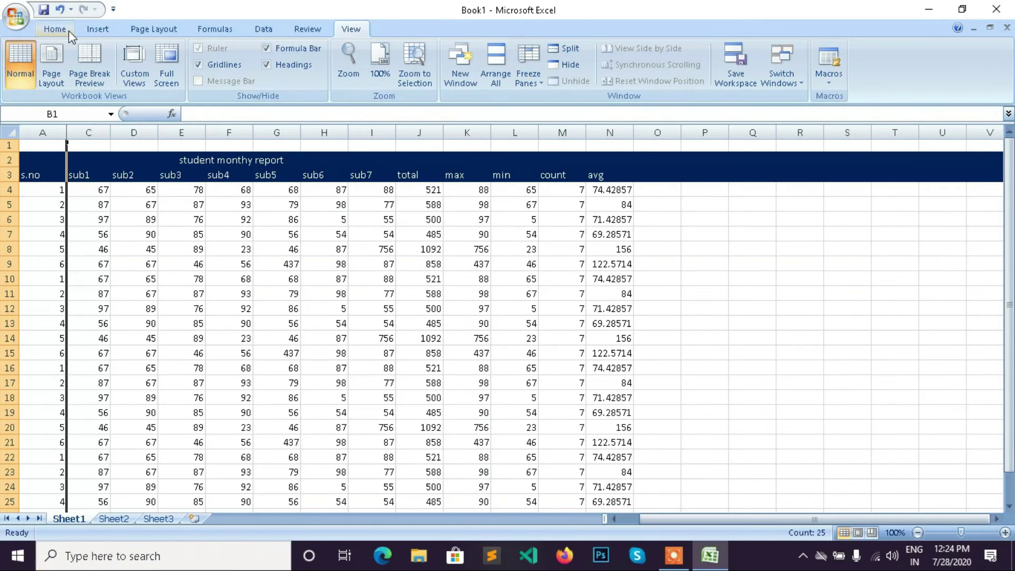
# Preview the printed student report, enlarge the page to inspect the table, and close the preview
pyautogui.click(23, 20)
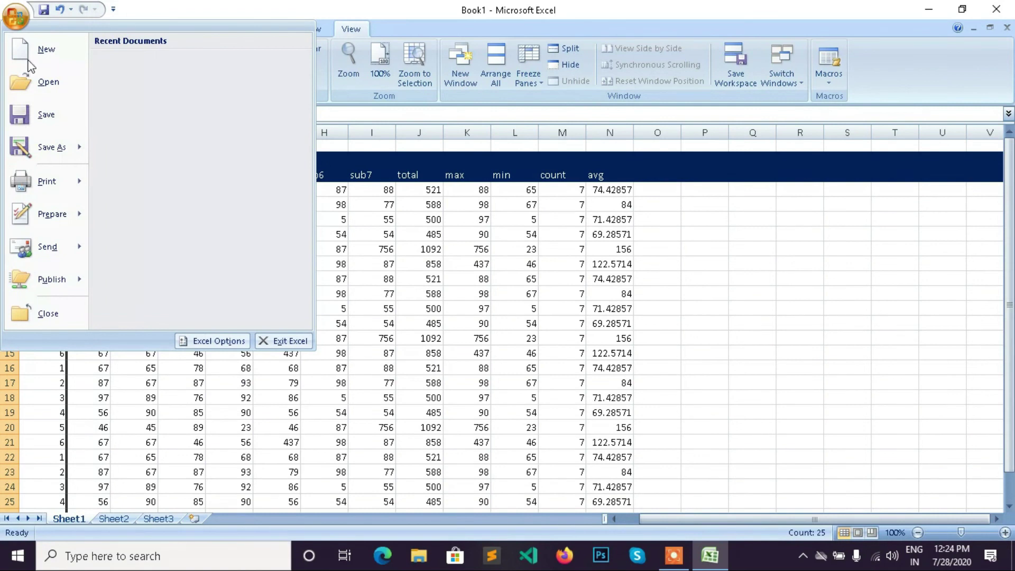
pyautogui.moveTo(56, 179)
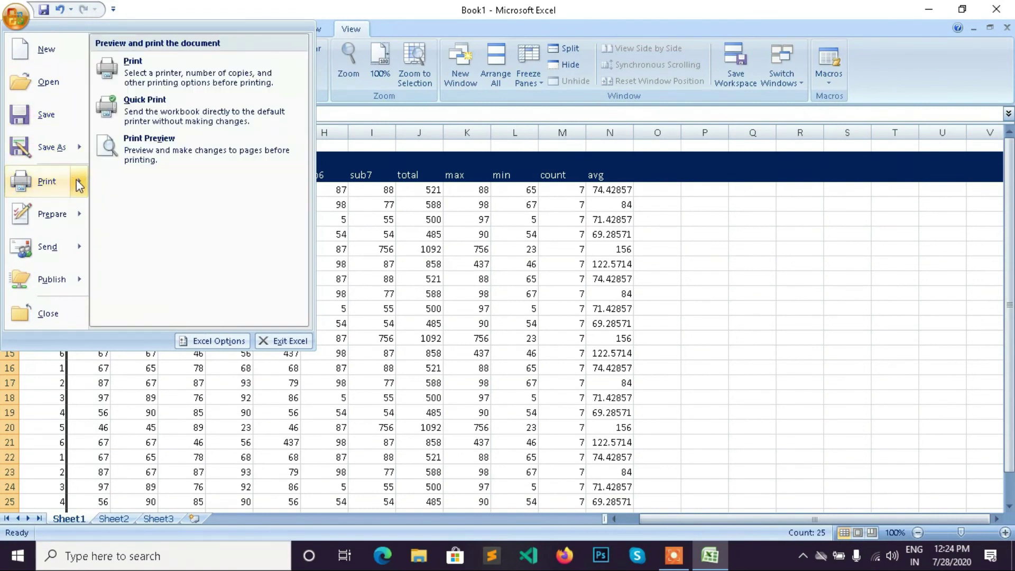
pyautogui.click(141, 151)
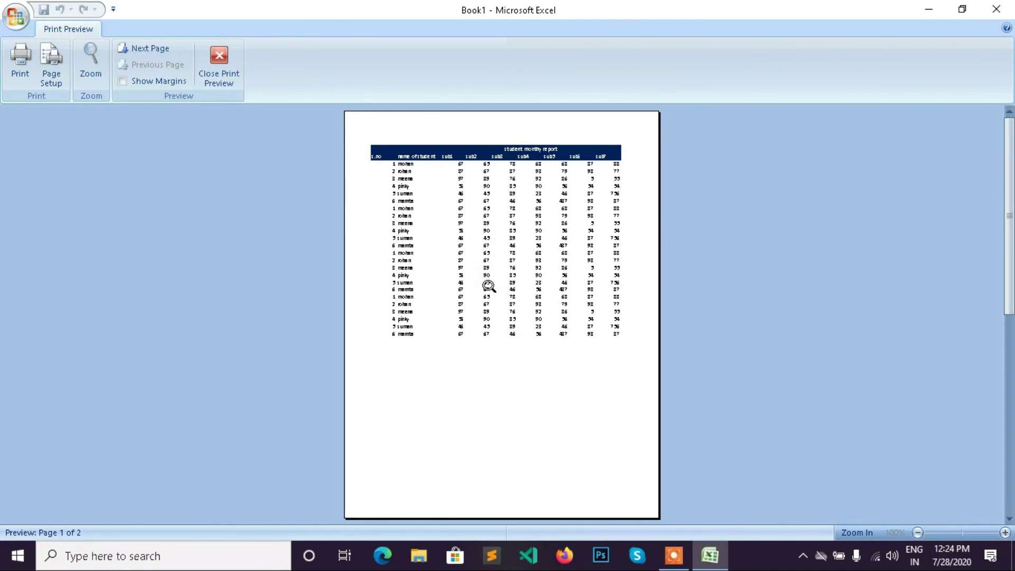
pyautogui.click(487, 286)
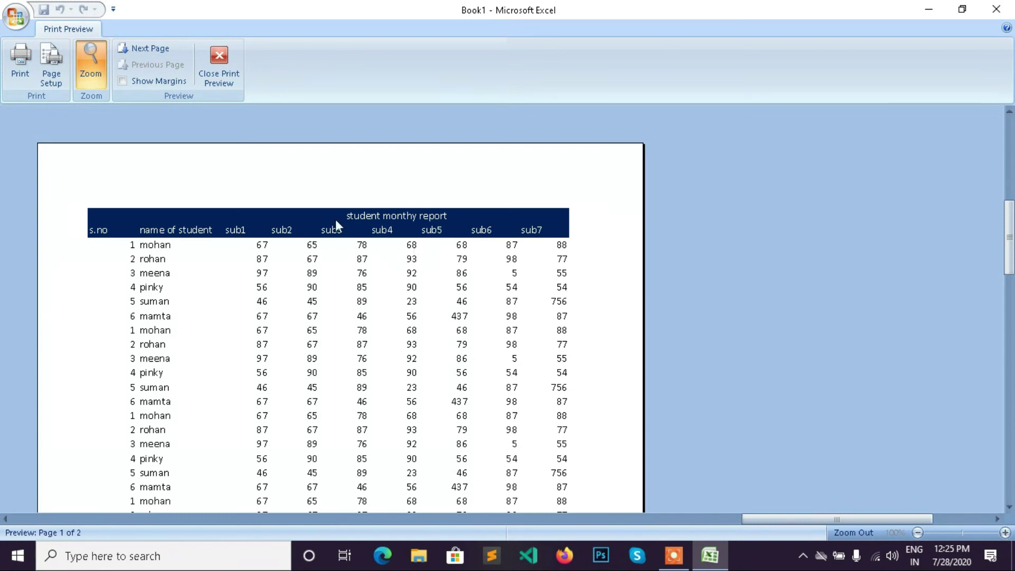
pyautogui.click(220, 55)
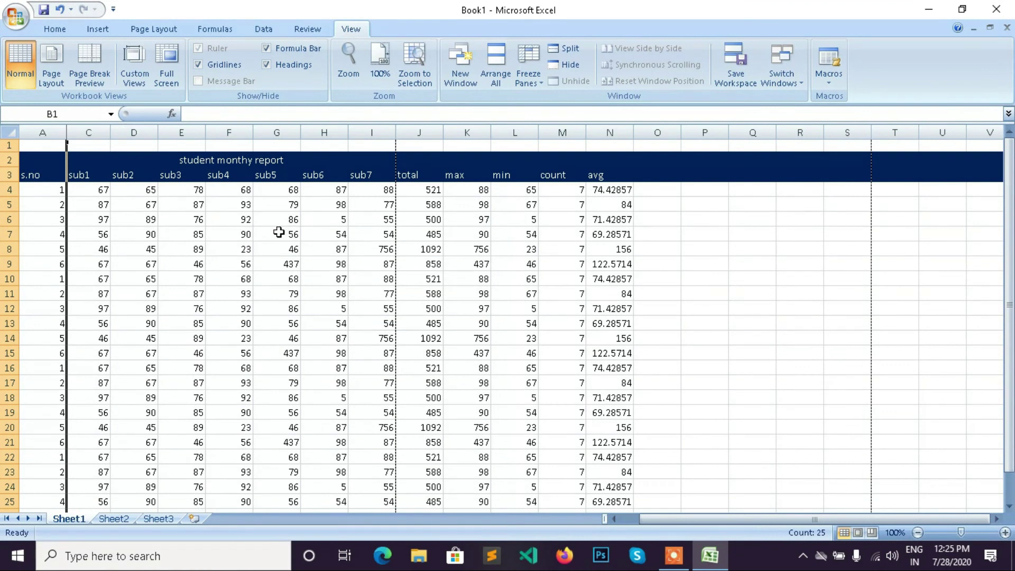
# Apply All Borders to columns A through N and check the gridded table down to the last record
pyautogui.click(33, 129)
pyautogui.moveTo(34, 129); pyautogui.dragTo(688, 278)
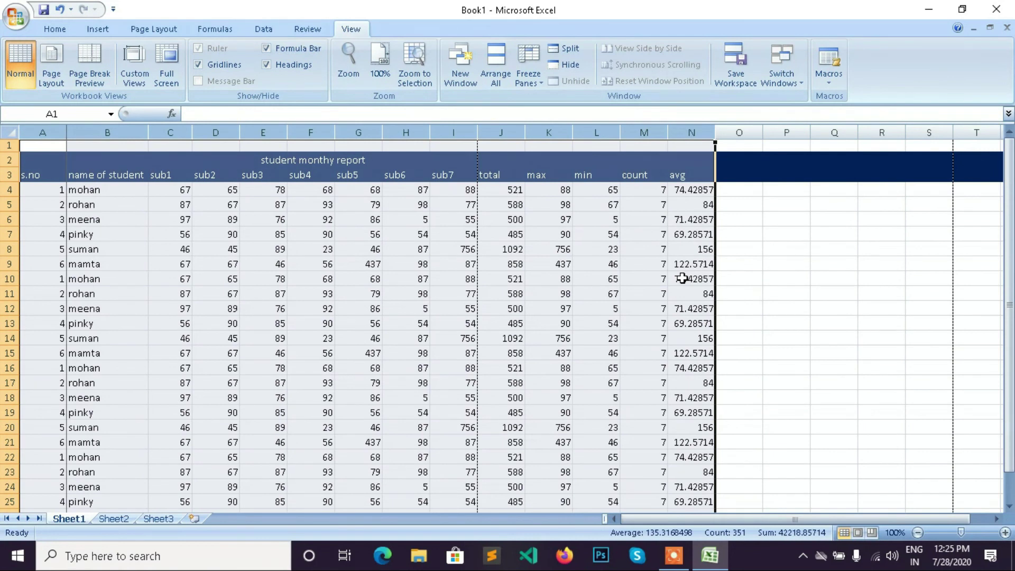
pyautogui.scroll(6, 190, 72)
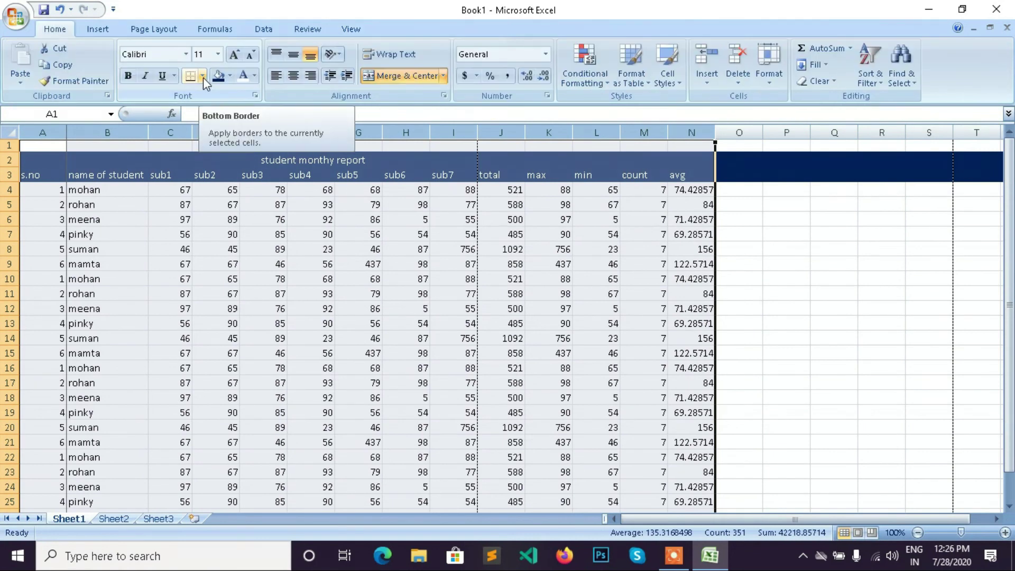
pyautogui.click(203, 77)
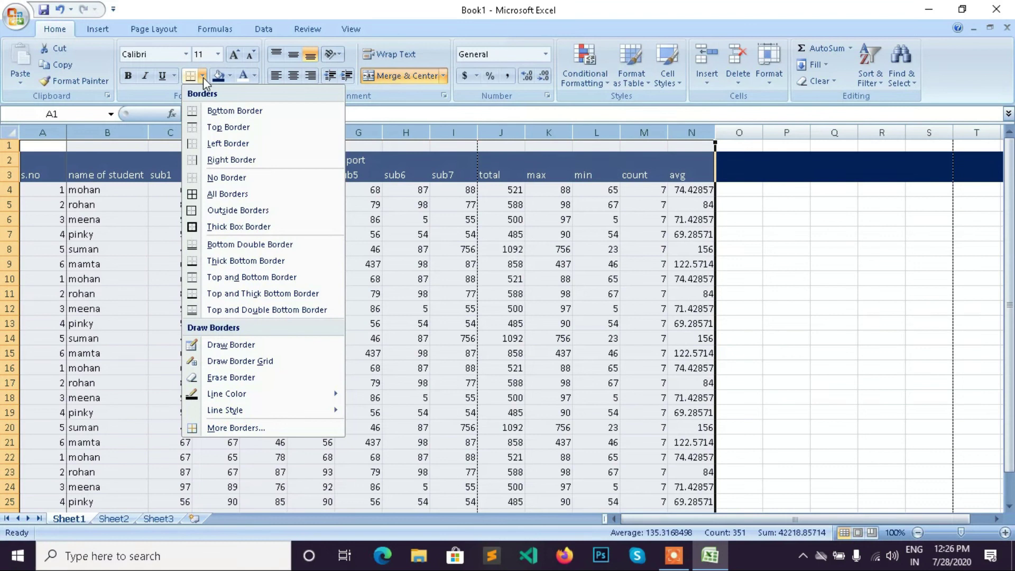
pyautogui.click(228, 196)
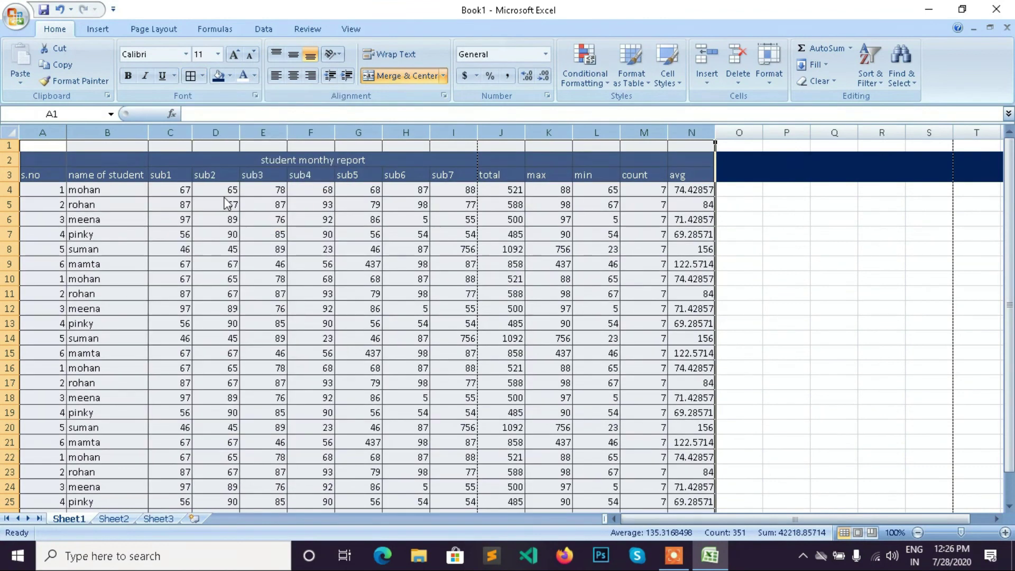
pyautogui.scroll(-6, 650, 309)
pyautogui.scroll(6, 650, 309)
pyautogui.scroll(-5, 649, 308)
pyautogui.scroll(5, 650, 309)
# Preview the bordered report for printing, examine which columns fit on the first page, and close the preview
pyautogui.click(20, 20)
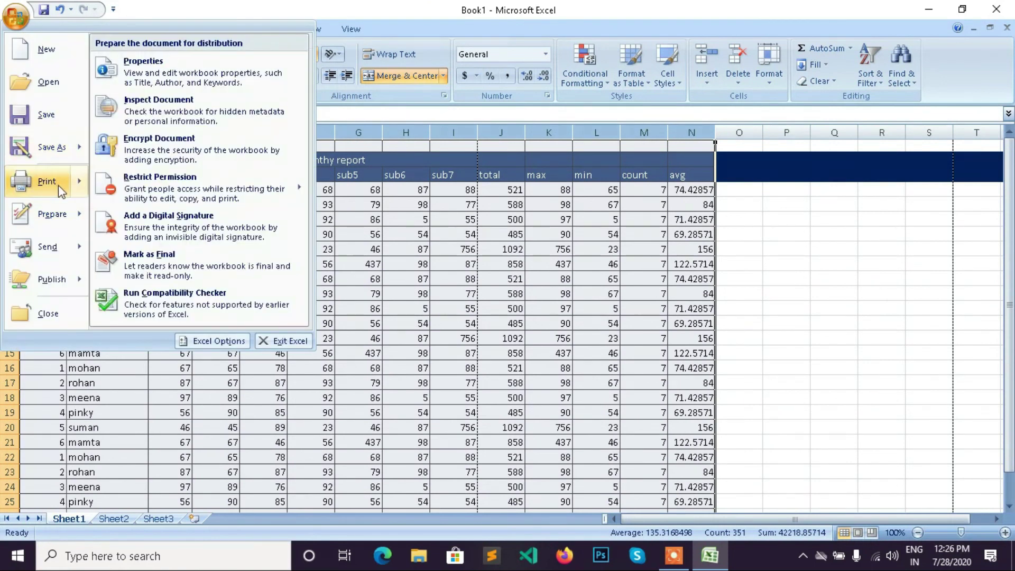
pyautogui.moveTo(69, 183)
pyautogui.click(169, 157)
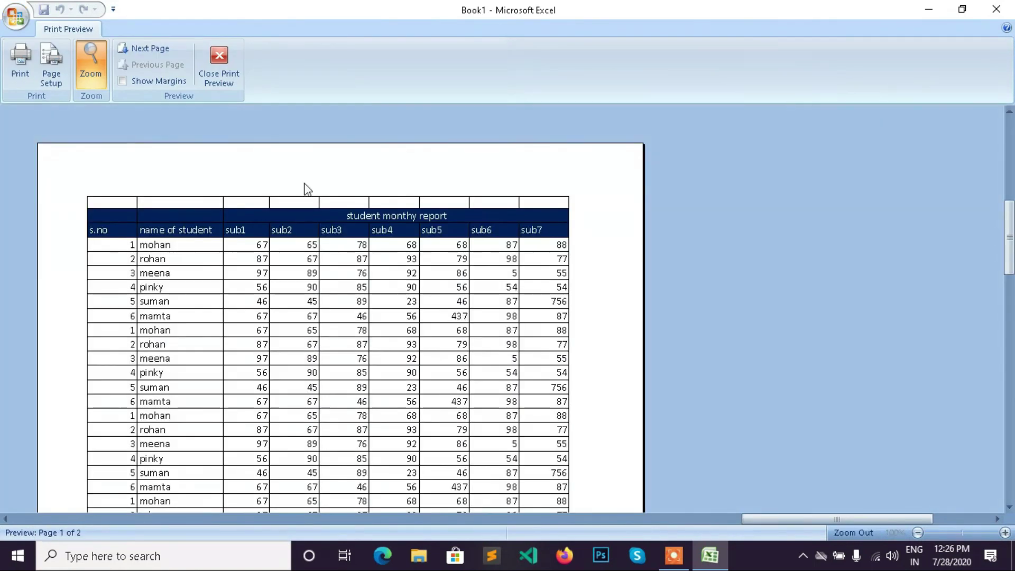
pyautogui.scroll(-3, 377, 309)
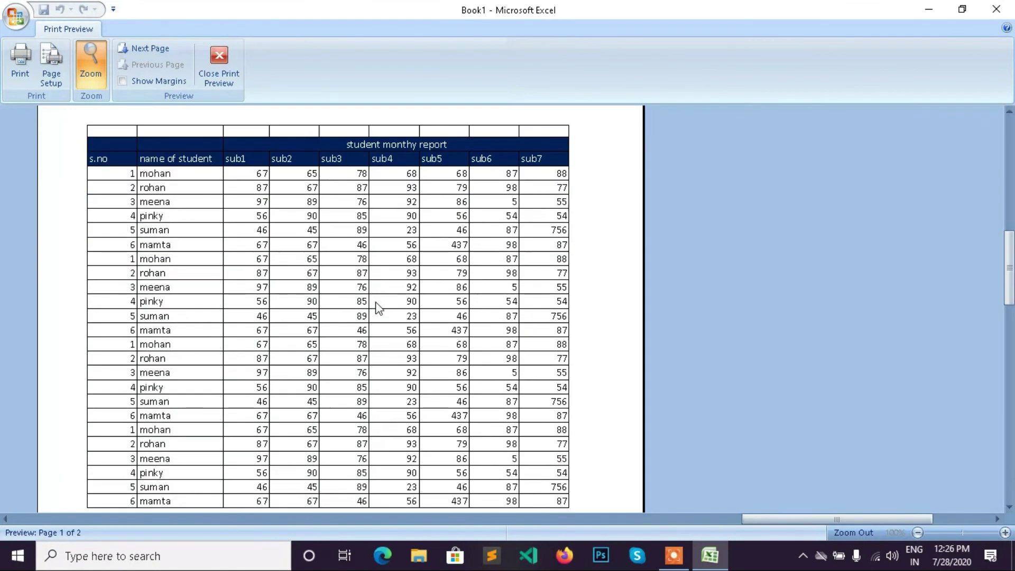
pyautogui.scroll(-4, 378, 304)
pyautogui.scroll(7, 252, 200)
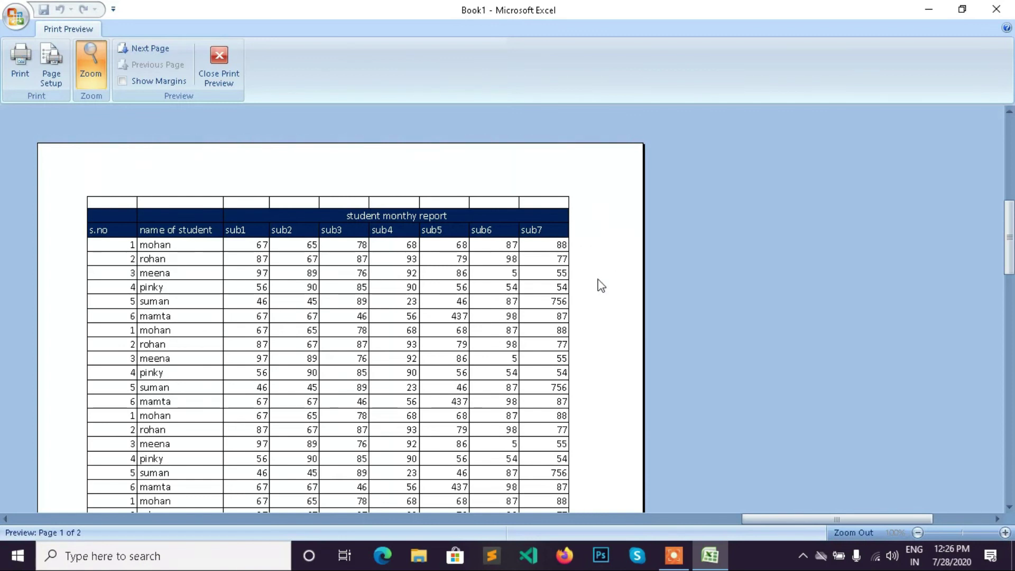
pyautogui.scroll(-9, 542, 275)
pyautogui.scroll(6, 545, 302)
pyautogui.scroll(3, 545, 298)
pyautogui.scroll(-2, 544, 298)
pyautogui.scroll(3, 539, 291)
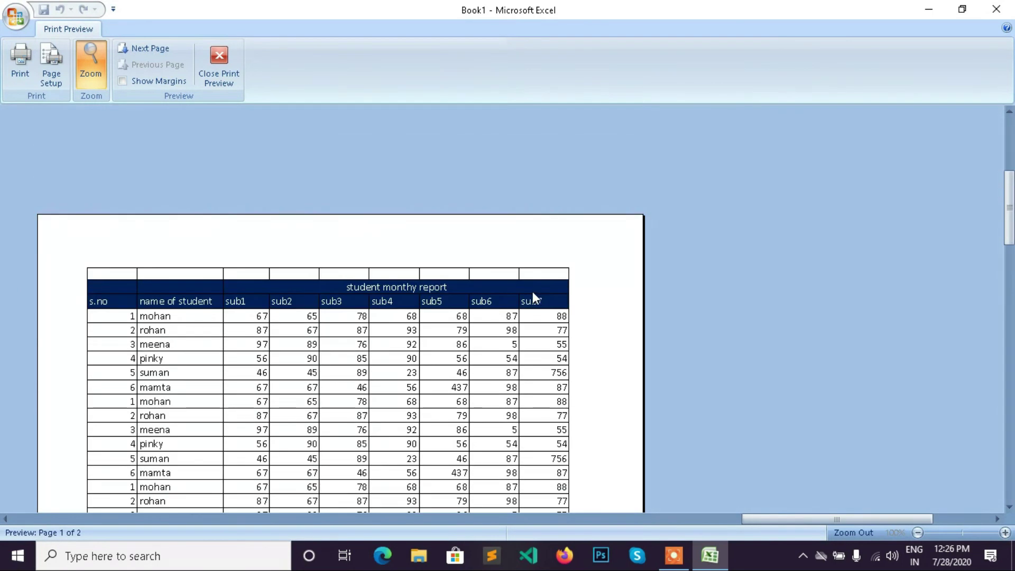
pyautogui.click(220, 57)
# Go through the row 3 header cells from sub2 to total to see where the page break falls
pyautogui.scroll(-1, 627, 279)
pyautogui.scroll(1, 628, 280)
pyautogui.click(212, 174)
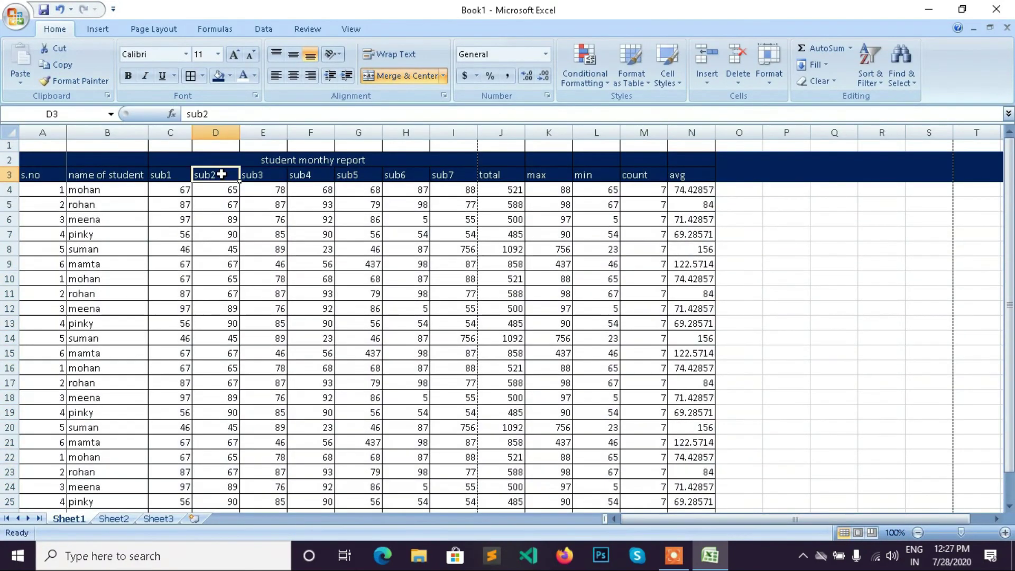
pyautogui.click(280, 180)
pyautogui.click(318, 180)
pyautogui.click(366, 185)
pyautogui.click(406, 175)
pyautogui.click(454, 174)
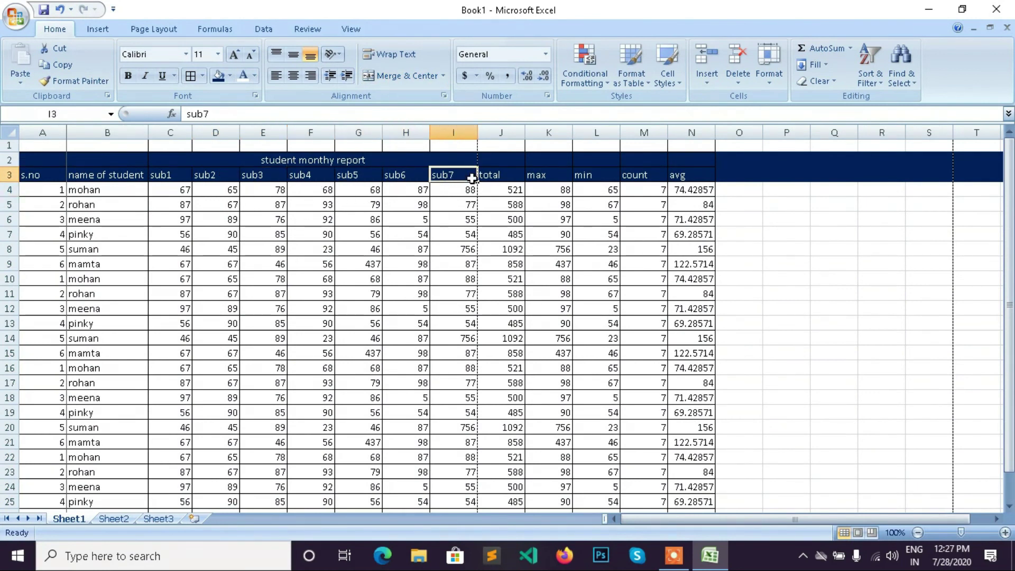
pyautogui.click(508, 176)
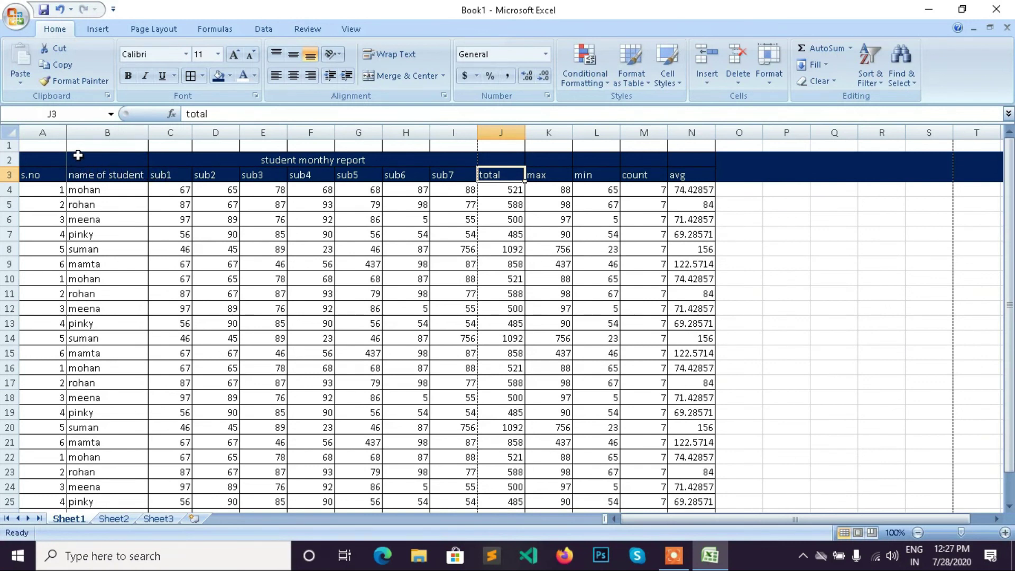
# AutoFit the column widths to the headers in B3:N3, from name of student to avg, and check the narrowed table
pyautogui.moveTo(79, 176); pyautogui.dragTo(709, 174)
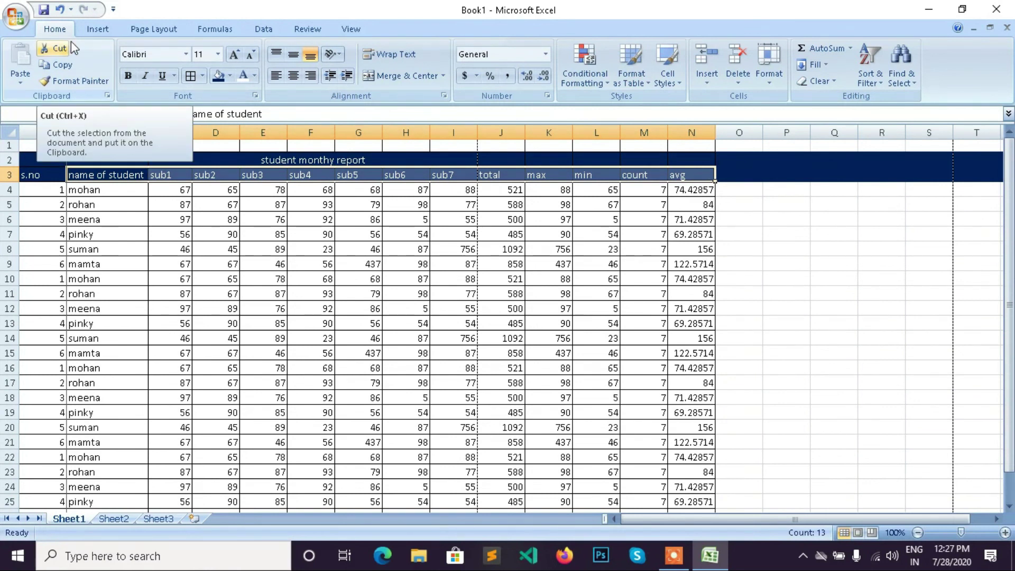
pyautogui.click(768, 83)
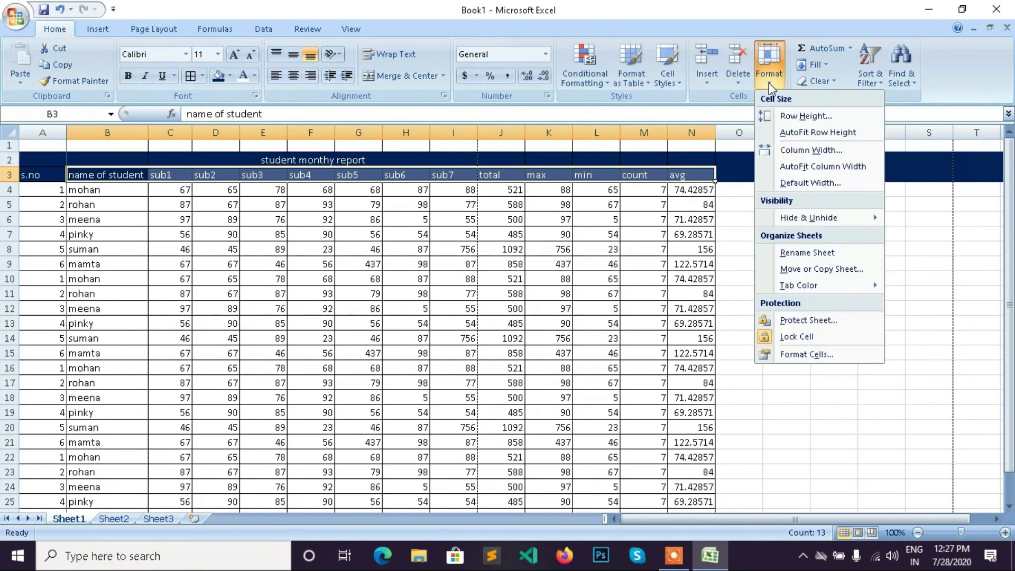
pyautogui.click(802, 168)
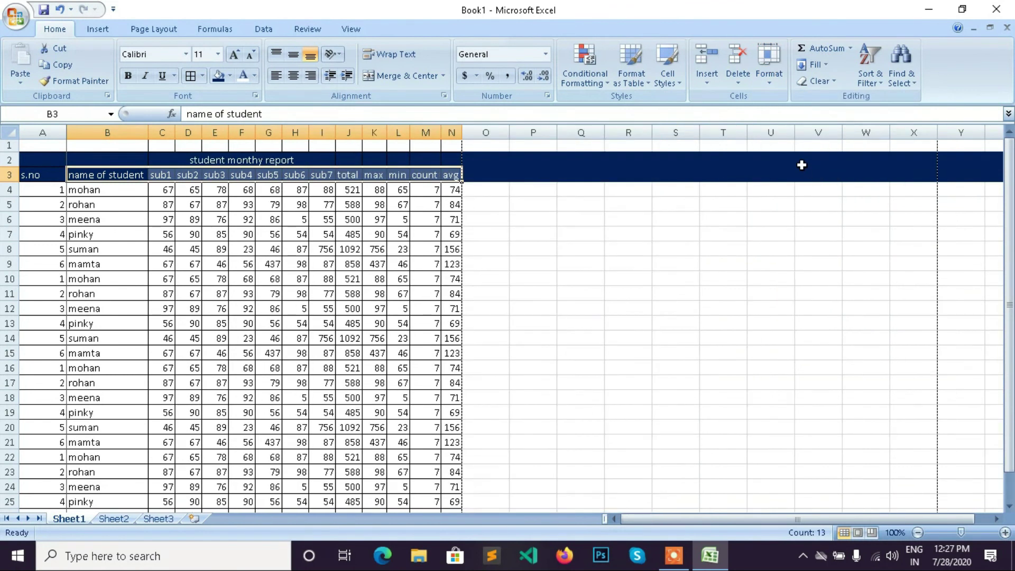
pyautogui.click(326, 235)
pyautogui.scroll(-6, 328, 246)
pyautogui.scroll(6, 328, 248)
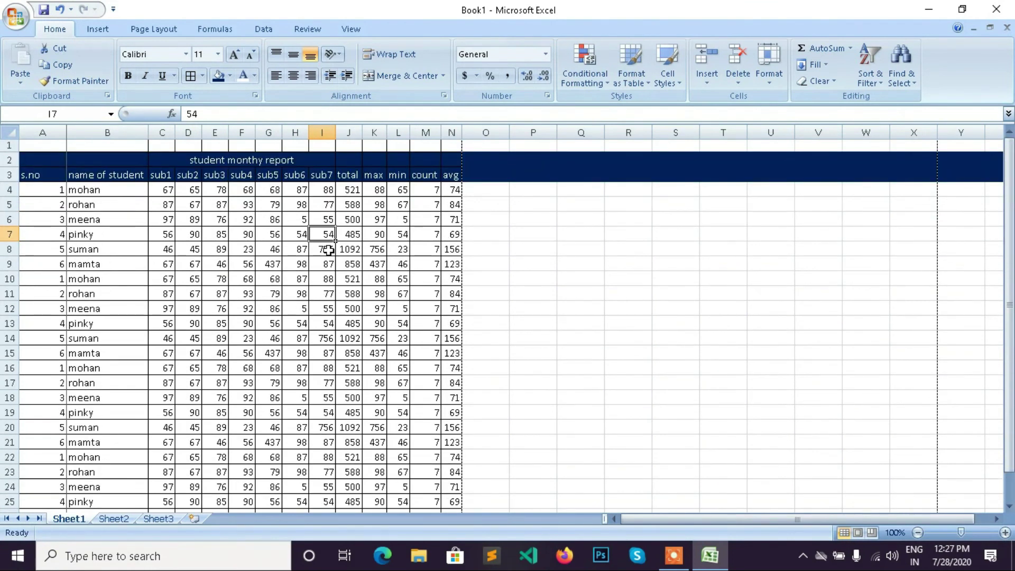
# Preview the narrowed report for printing and check that all columns and records fit on the page
pyautogui.click(17, 17)
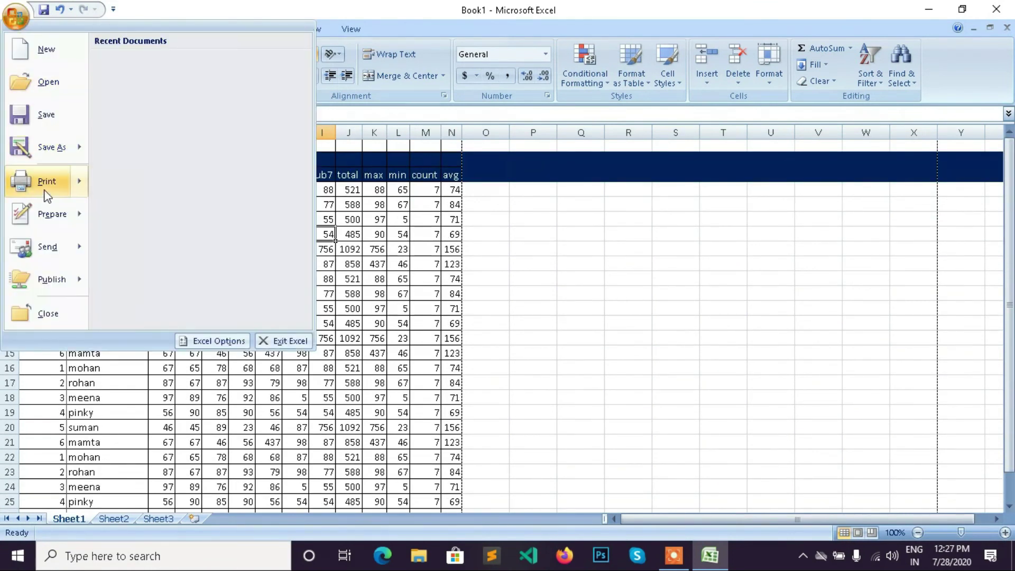
pyautogui.moveTo(48, 197)
pyautogui.click(148, 141)
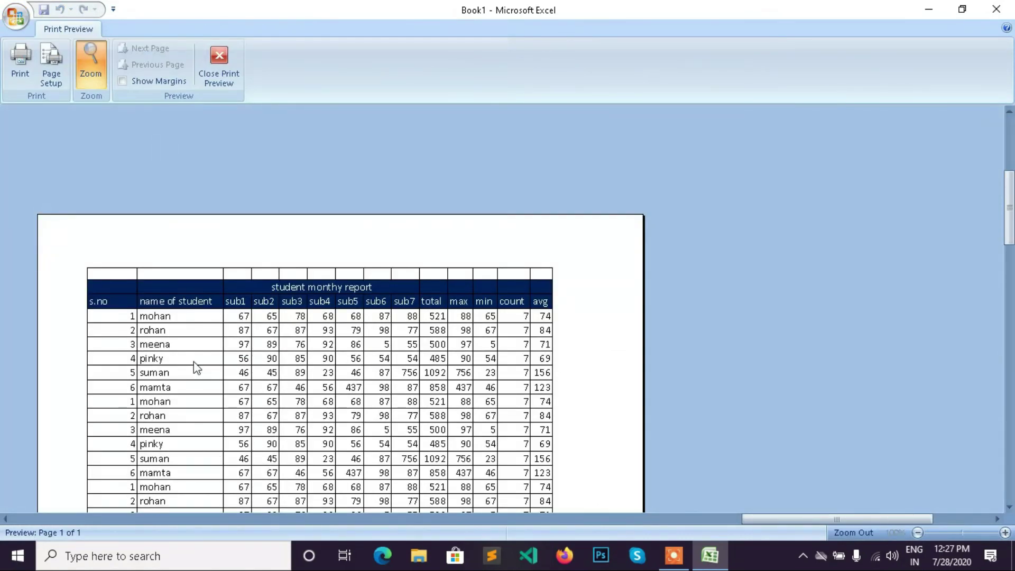
pyautogui.scroll(-6, 363, 371)
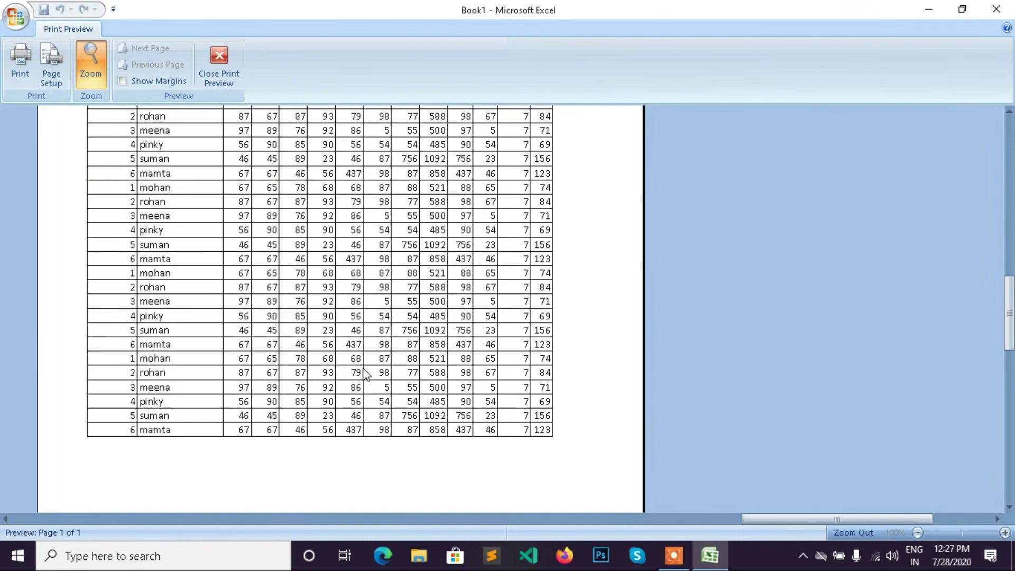
pyautogui.scroll(7, 365, 374)
pyautogui.scroll(1, 365, 374)
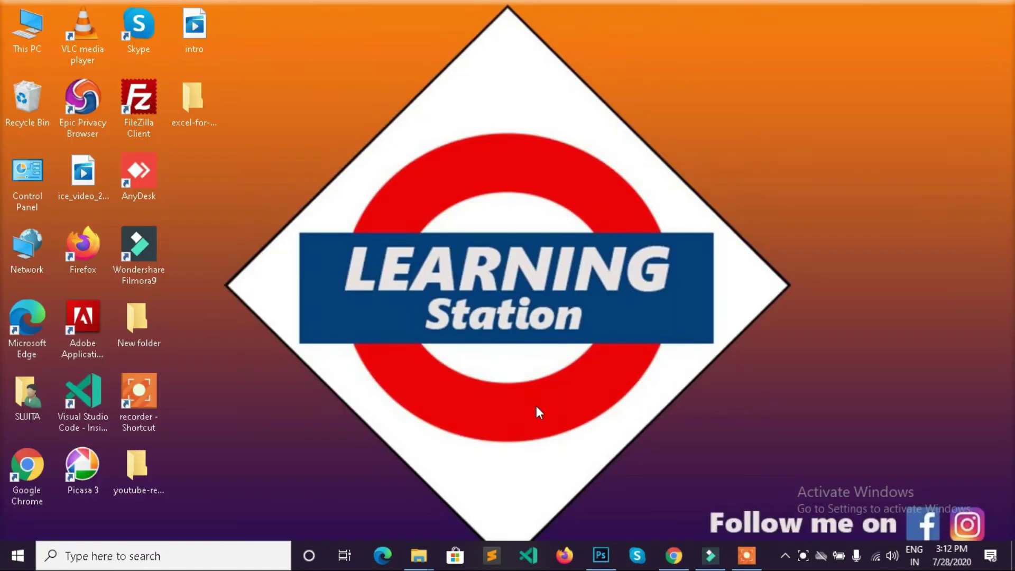